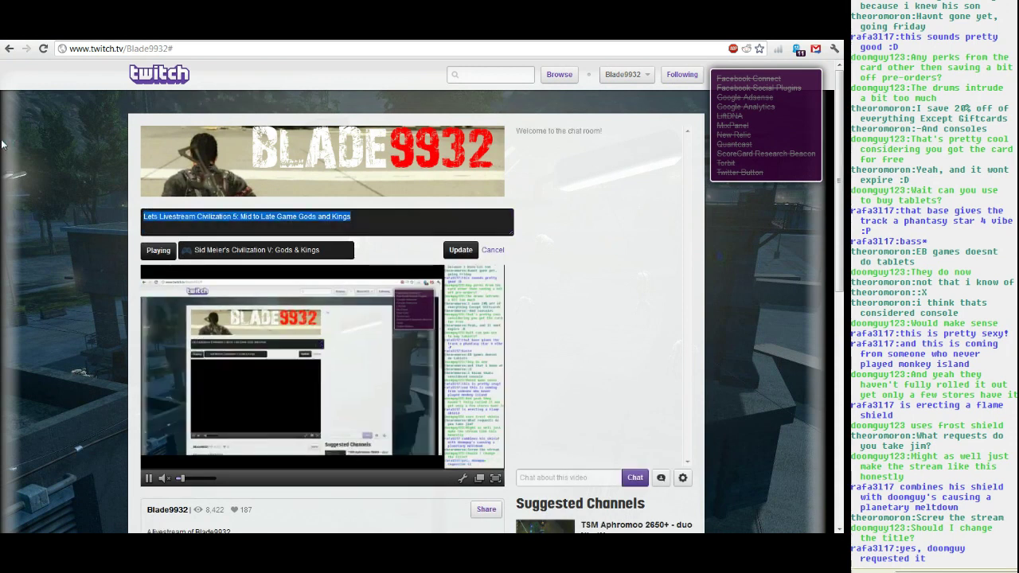
Try to update the stream title to "Lets Remix With Blade :D" with FL Studio as the game.
type("Lets R")
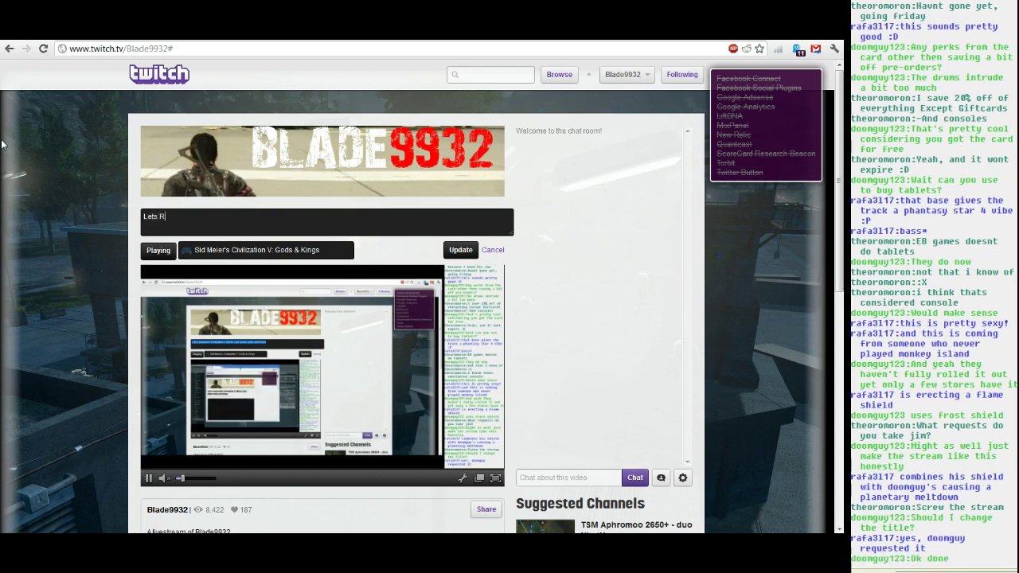
type("emix With Blade :D")
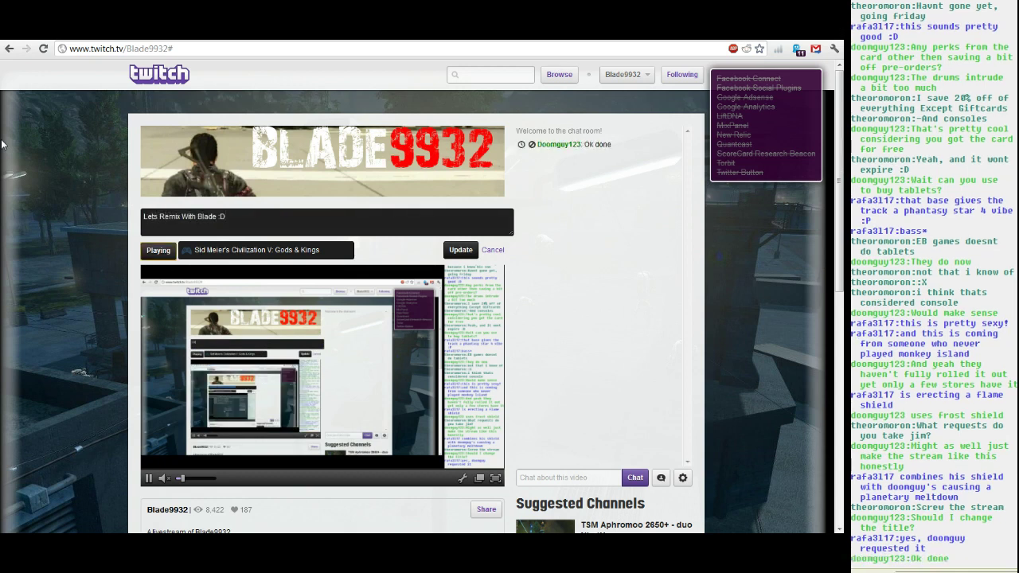
key("Tab")
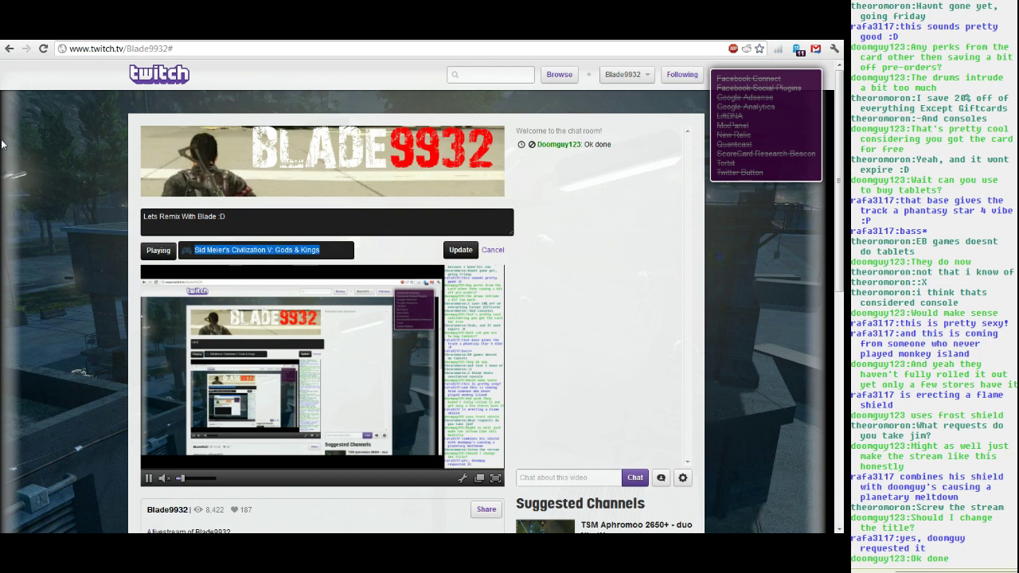
type("FL Studio")
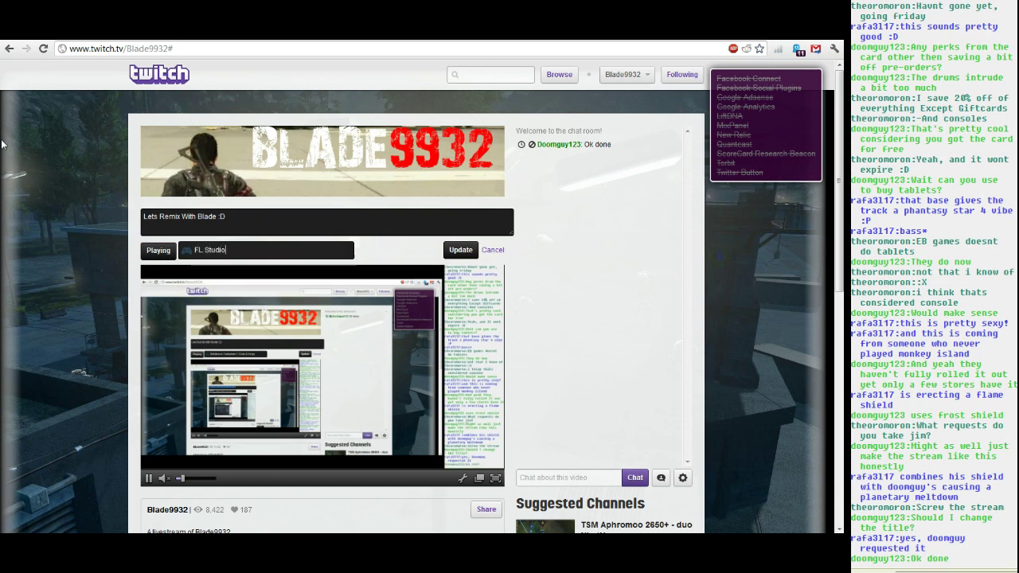
key("Return")
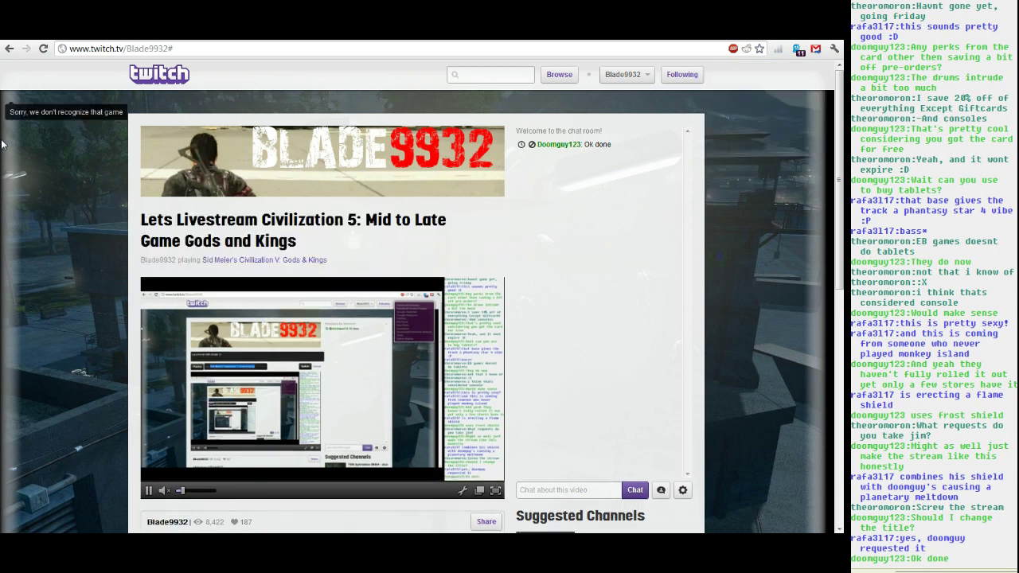
Reopen the stream info for editing, clear the game title, and update the channel with the title "Lets Remix With Blade :D".
left_click(491, 220)
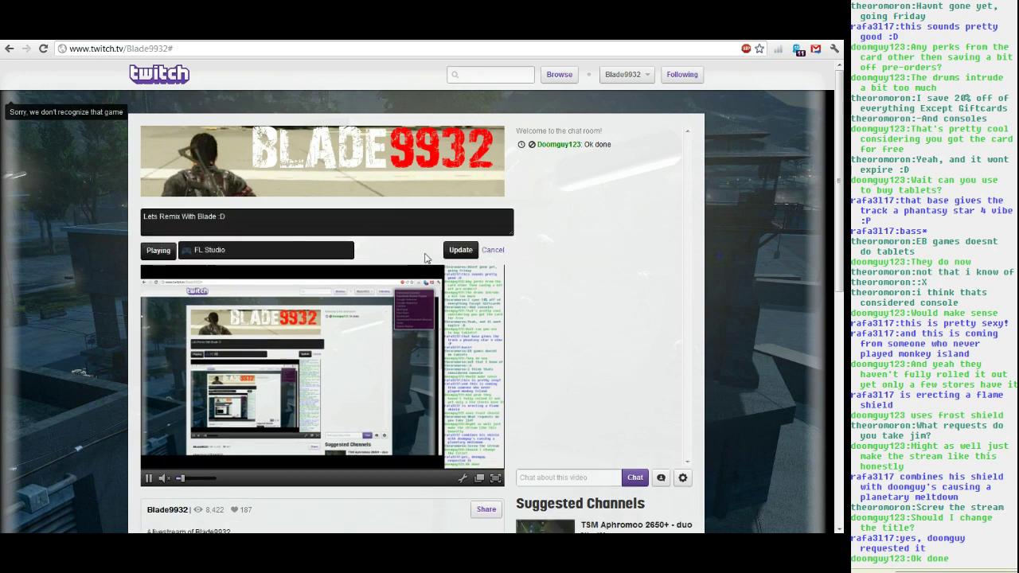
left_click_drag(294, 252, 147, 252)
key("BackSpace")
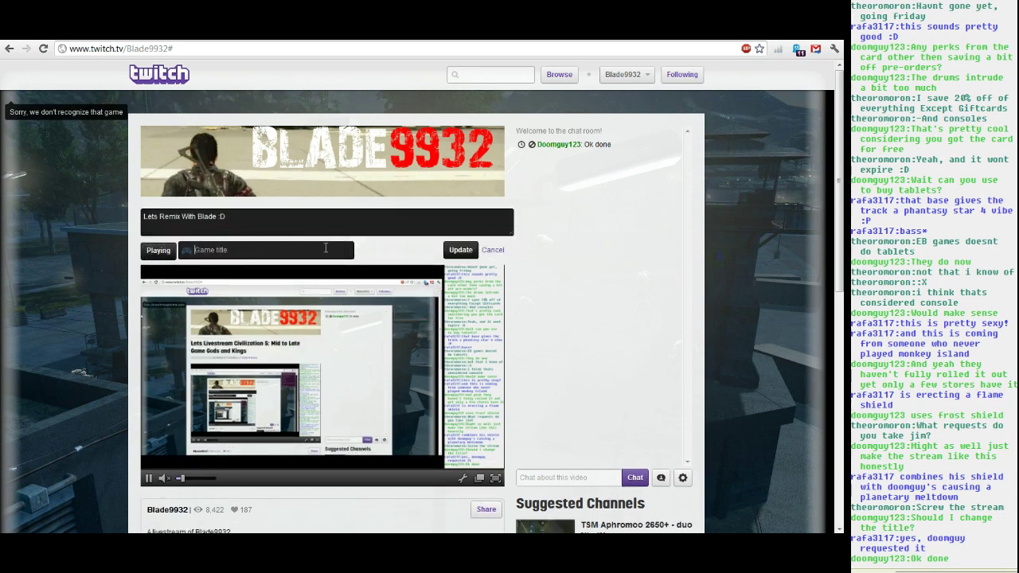
left_click(461, 249)
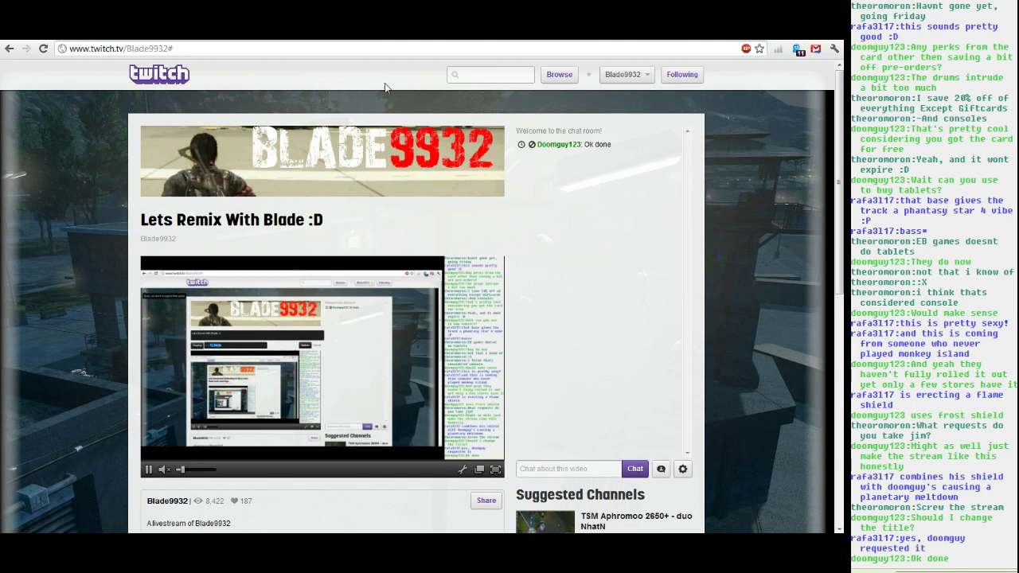
Set the game being played to Music in the stream info and update the channel.
scroll(337, 139, "down", 2)
scroll(320, 150, "up", 2)
left_click(494, 217)
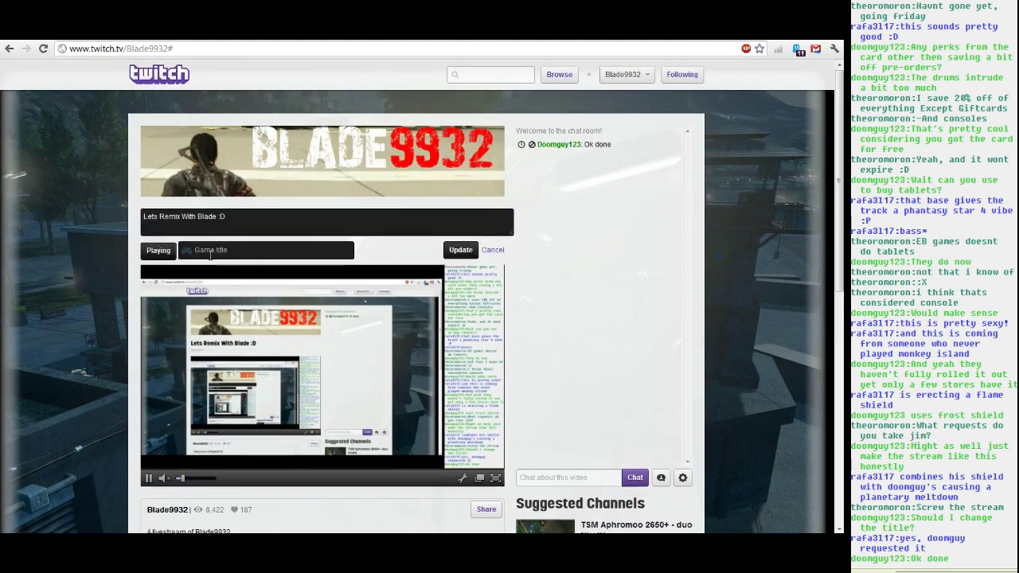
left_click(259, 250)
type("Music")
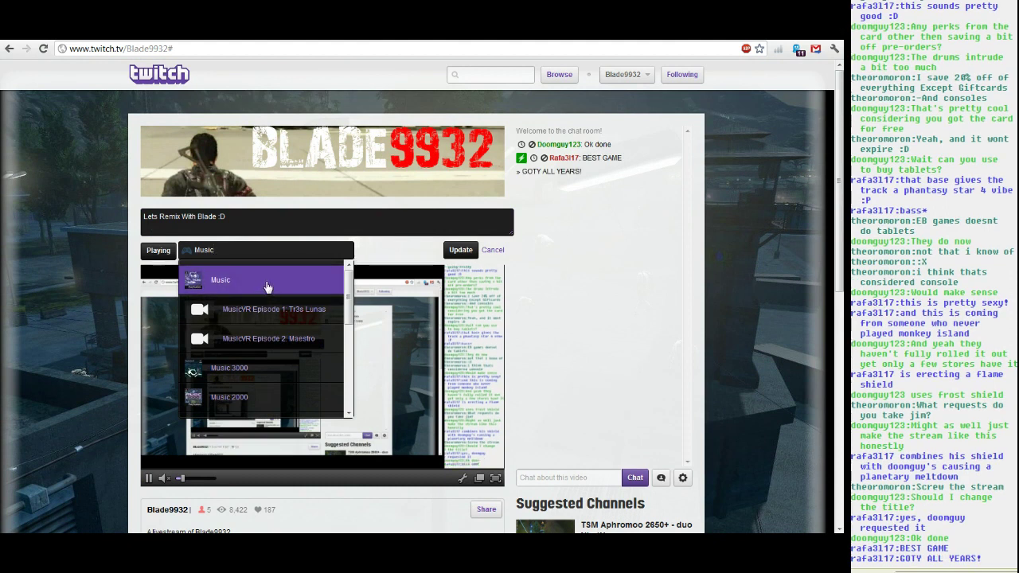
left_click(260, 291)
left_click(455, 251)
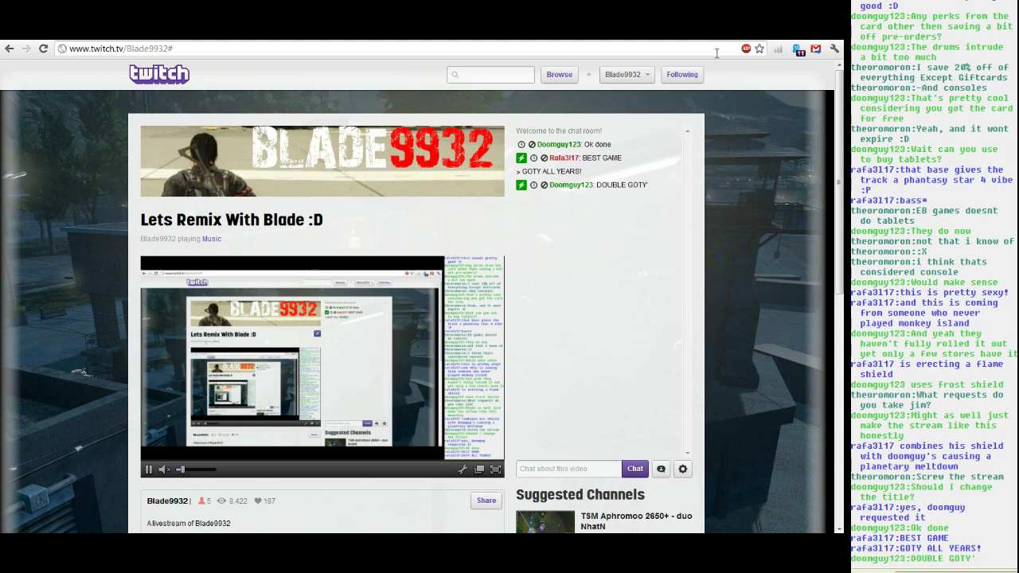
Switch to FL Studio, where the MP3 is rendering, and close the VLC media player window.
left_click(776, 37)
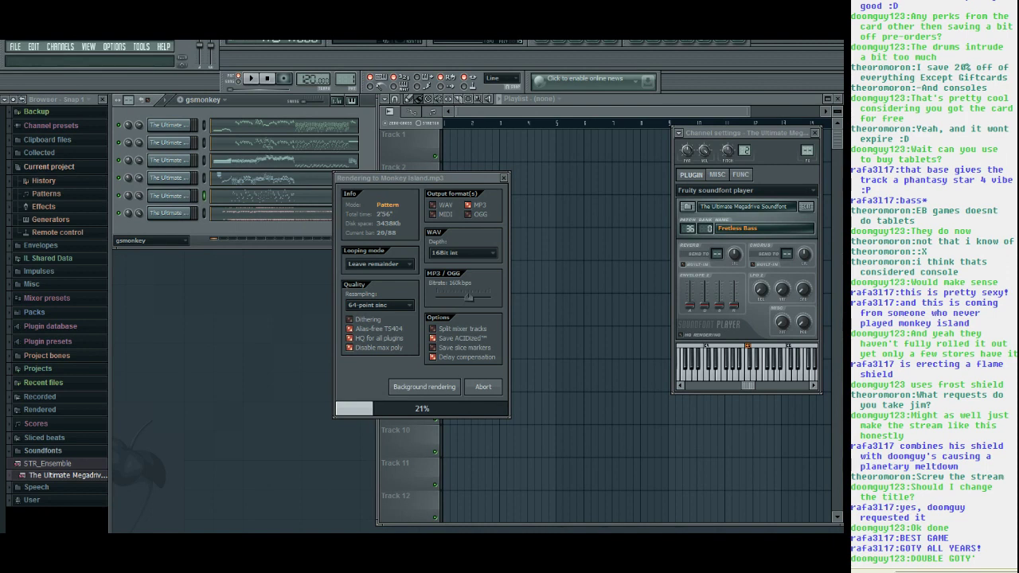
key("super")
key("super")
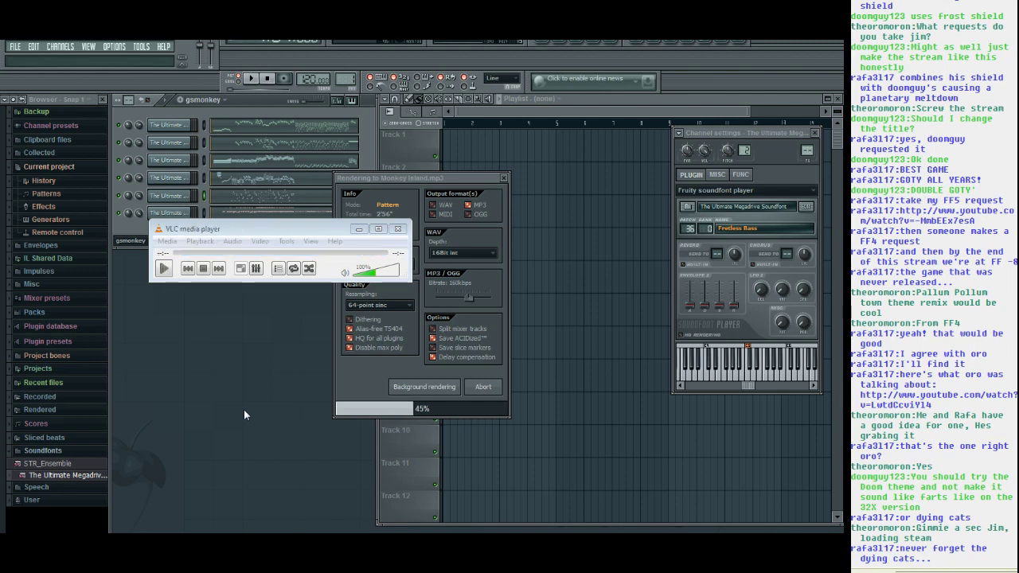
left_click(397, 230)
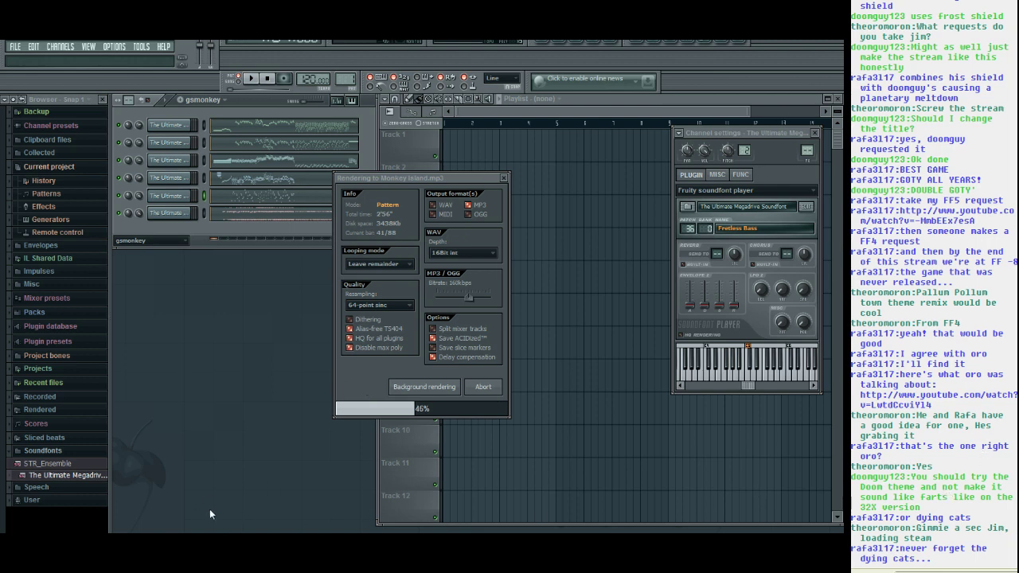
Open the requested Final Fantasy IV video in the browser, and the Super Nintendo A-F music listing on vgmusic.com in another tab.
left_click(977, 21)
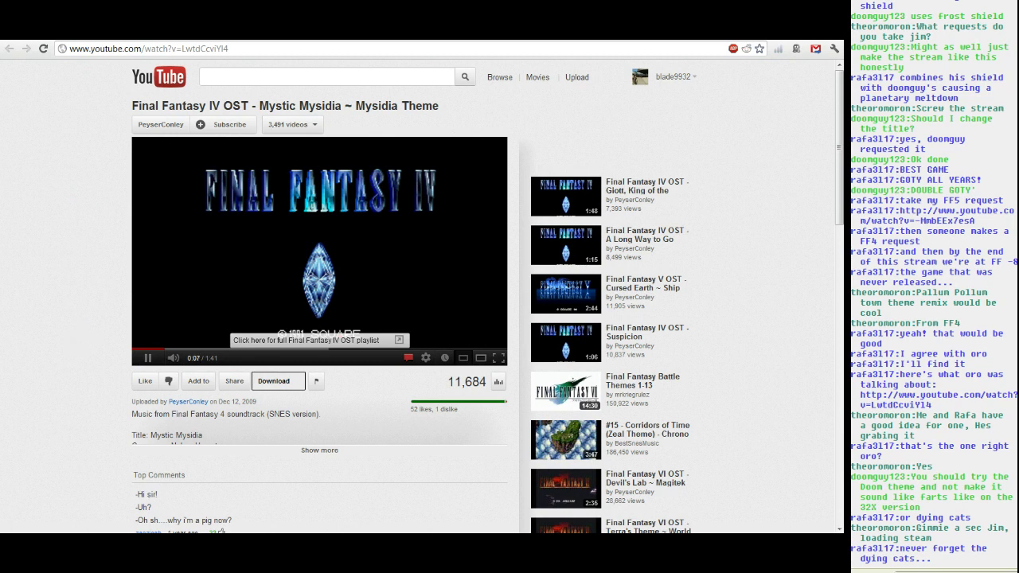
key("ctrl+t")
type("vgmusic")
key("Return")
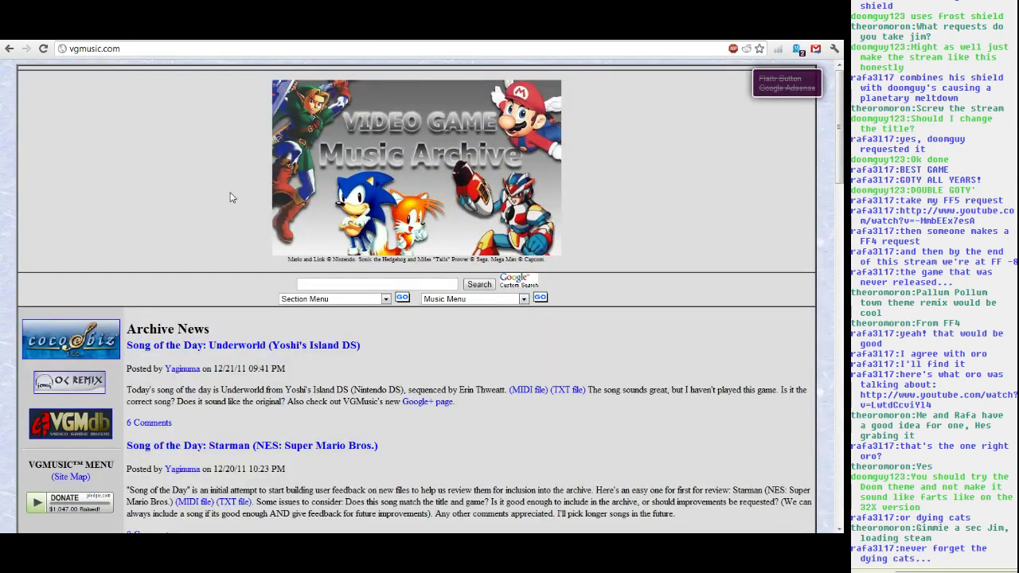
scroll(215, 199, "down", 7)
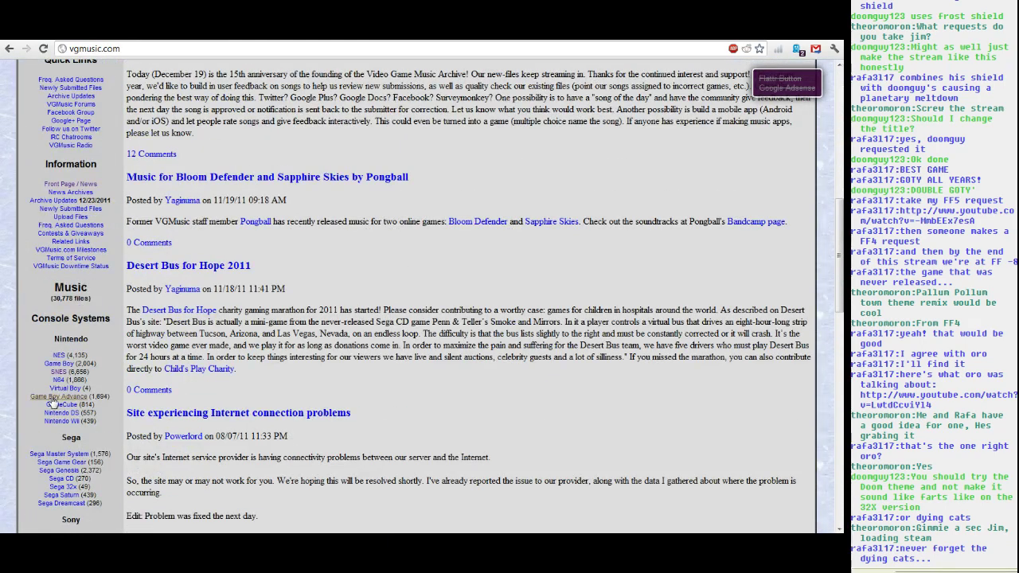
left_click(58, 371)
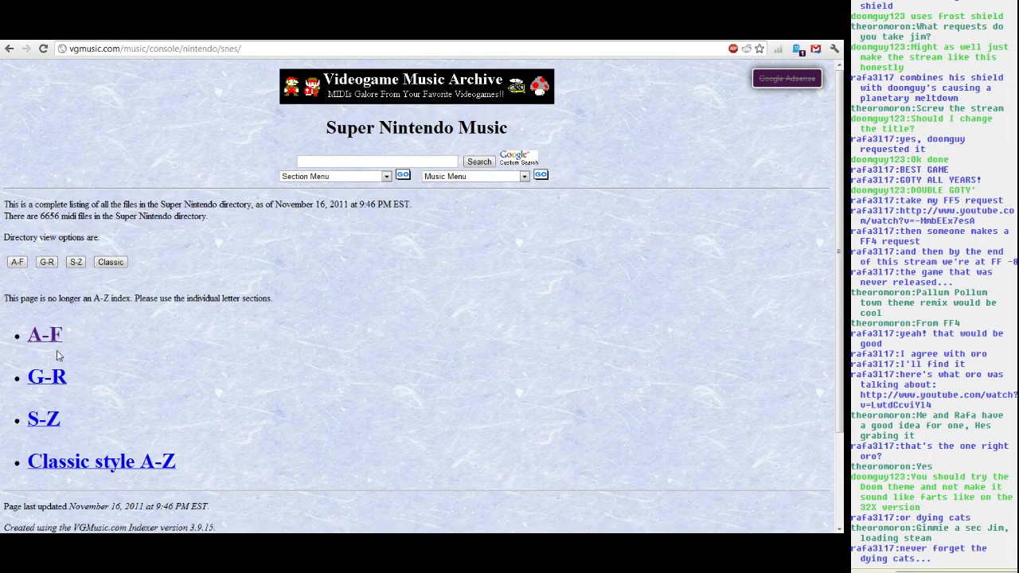
left_click(50, 330)
Copy "Mysidia" from the Final Fantasy IV video's title and search the Super Nintendo A-F listing for it.
left_click(106, 35)
left_click_drag(259, 106, 339, 107)
key("ctrl+c")
left_click(315, 107)
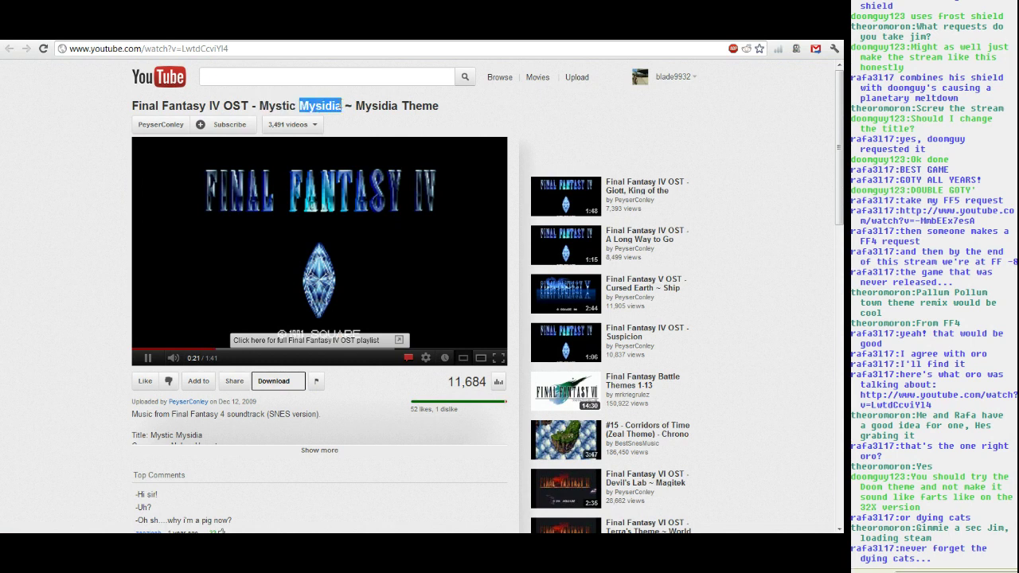
left_click(253, 36)
key("ctrl+f")
key("ctrl+v")
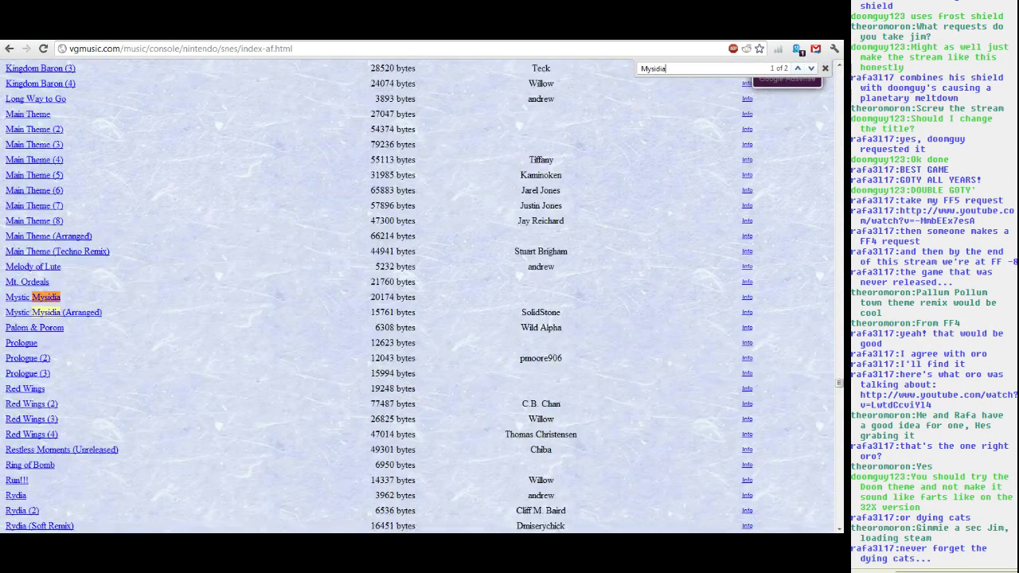
Pause the Final Fantasy IV video and open the first Mystic Mysidia MIDI from the listing in a new tab.
left_click(225, 36)
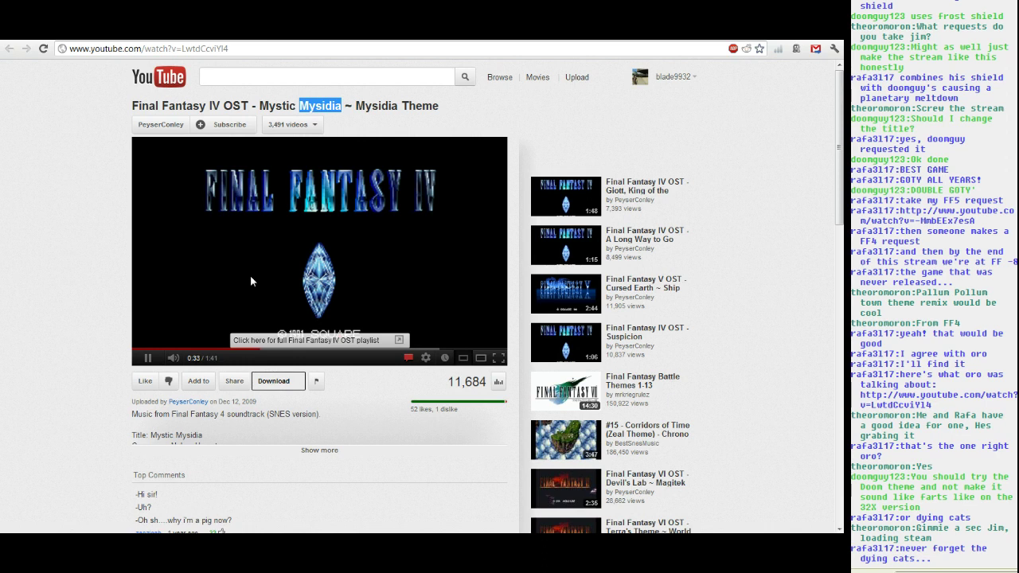
key("alt+Tab")
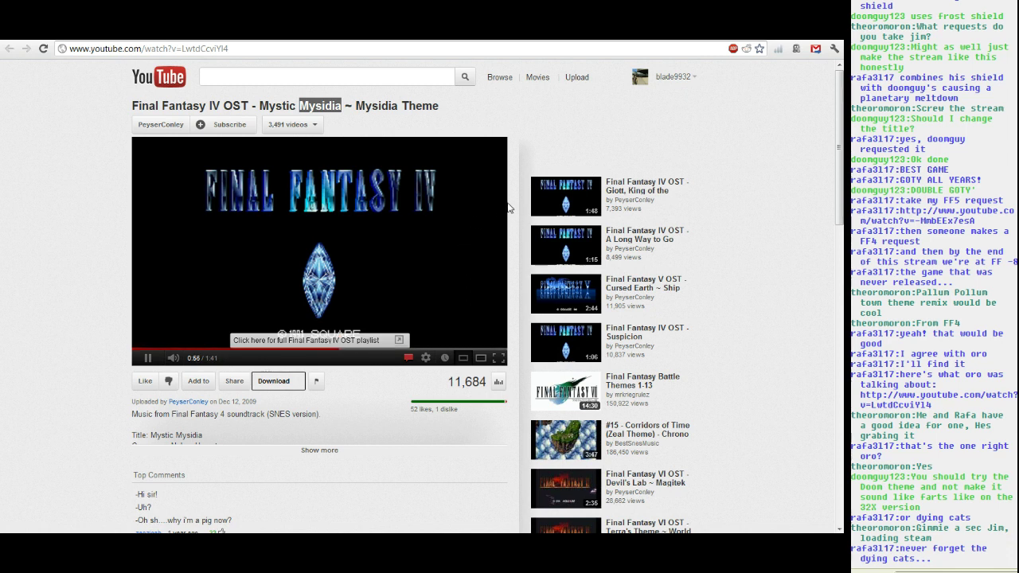
left_click(378, 219)
key("ctrl+Tab")
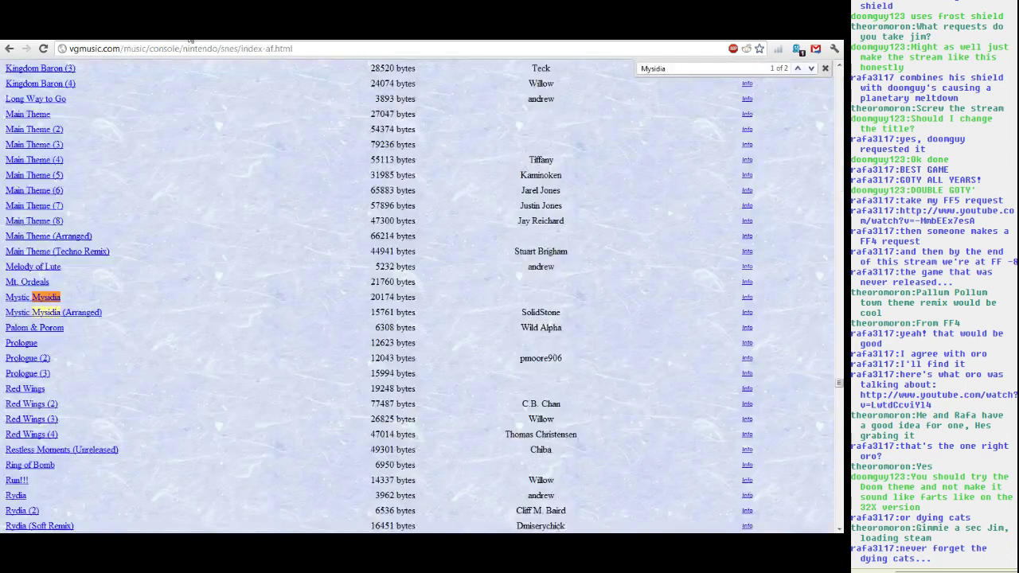
middle_click(18, 297)
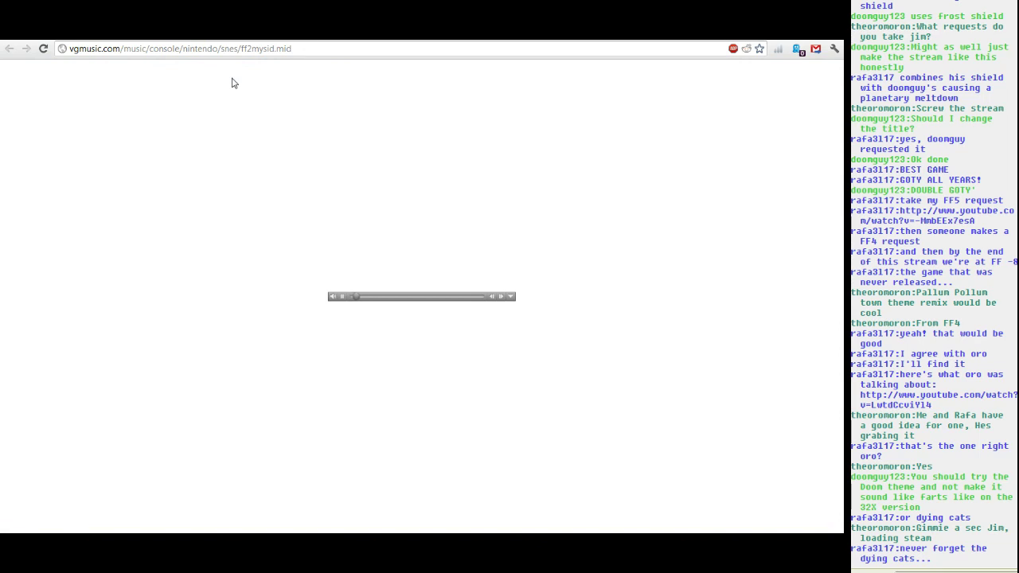
Compare the Mystic Mysidia MIDI with the YouTube version by playing them alternately.
key("ctrl+w")
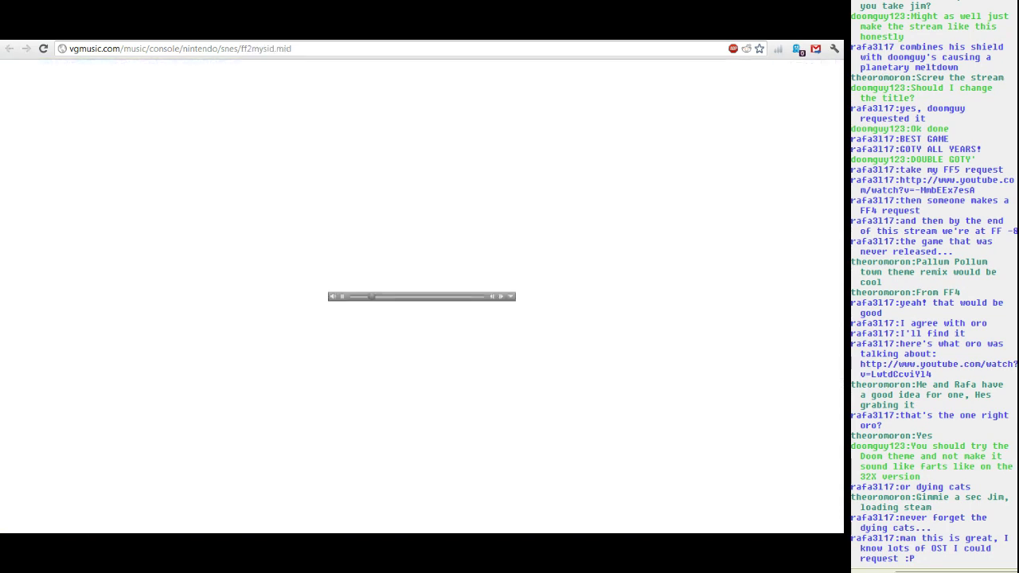
left_click(209, 34)
left_click(223, 33)
left_click(345, 298)
left_click(86, 34)
left_click(223, 217)
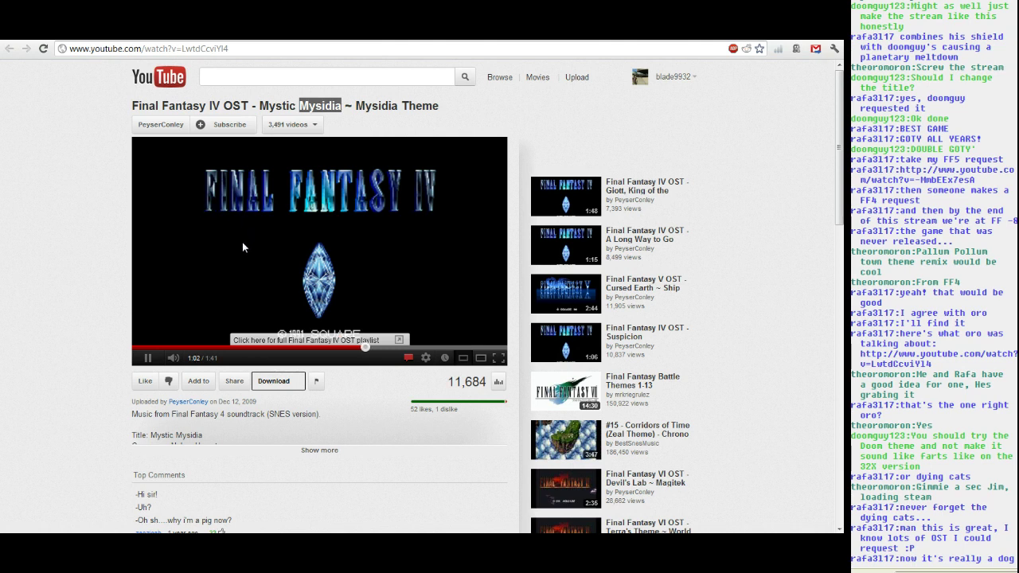
scroll(262, 266, "down", 2)
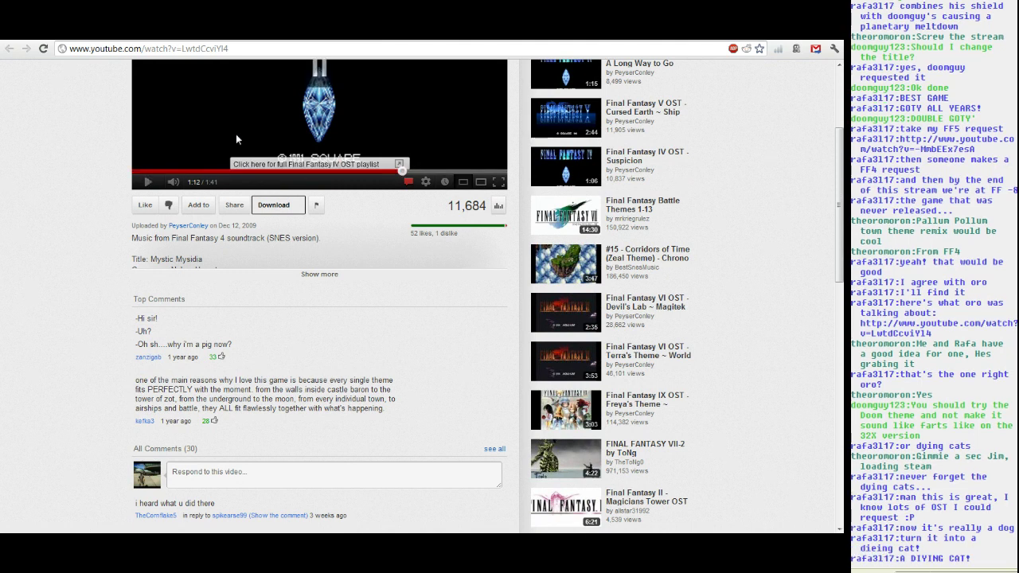
left_click(245, 31)
left_click(342, 297)
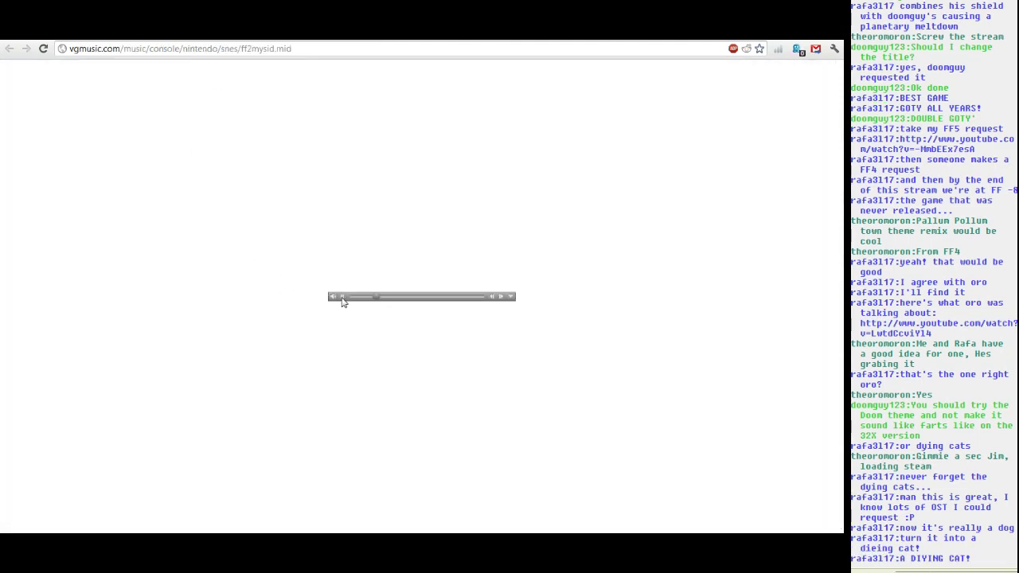
Save the Mystic Mysidia MIDI to the Desktop as ff2mysid.mid and close its playback tab.
left_click(229, 31)
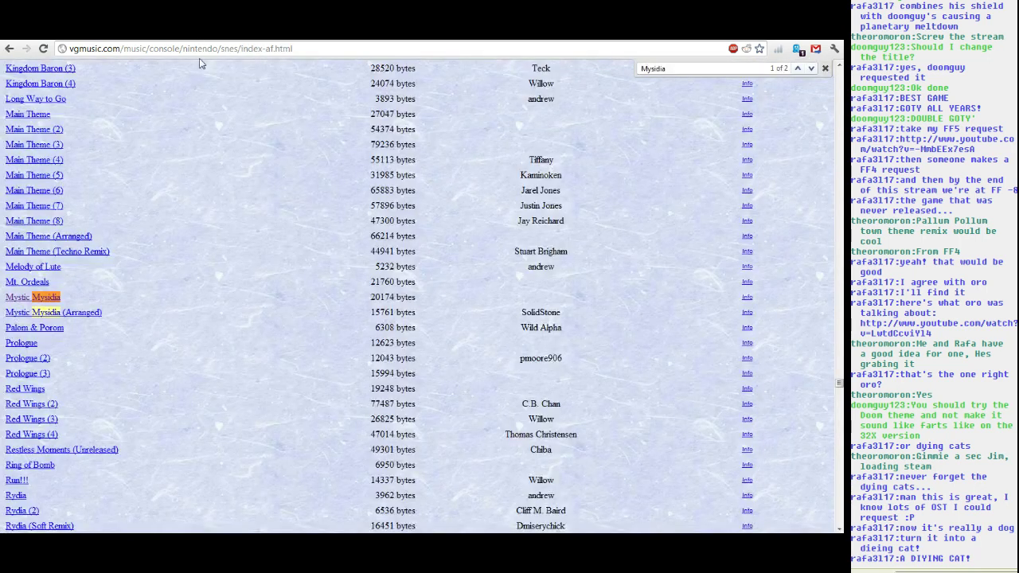
right_click(51, 297)
left_click(86, 340)
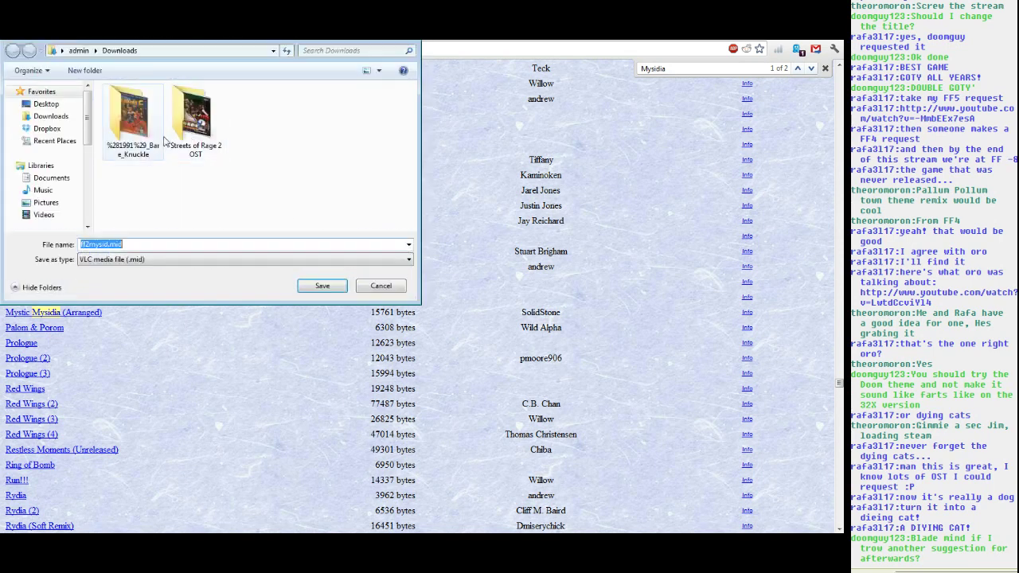
left_click(46, 104)
left_click(332, 286)
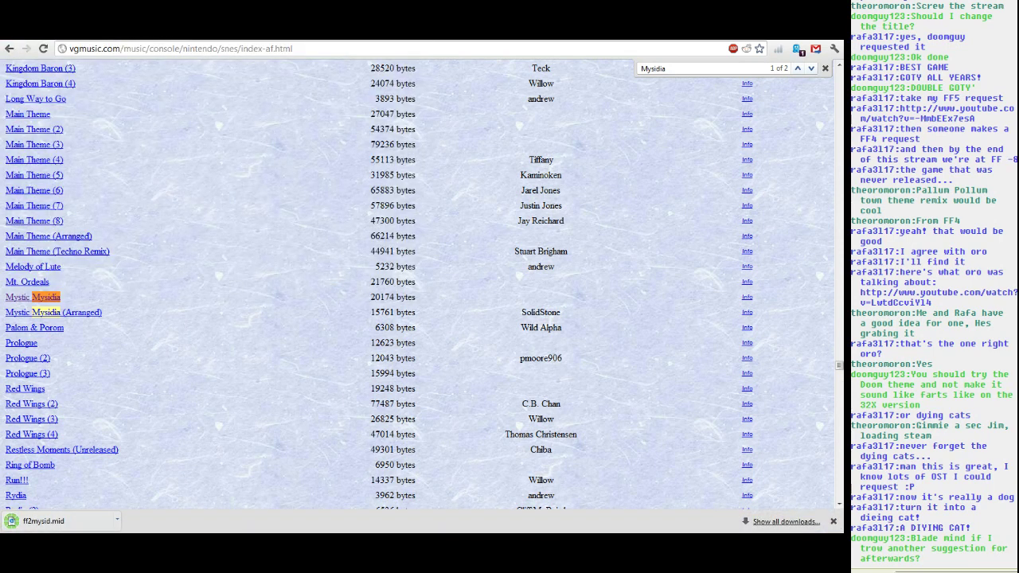
left_click(210, 33)
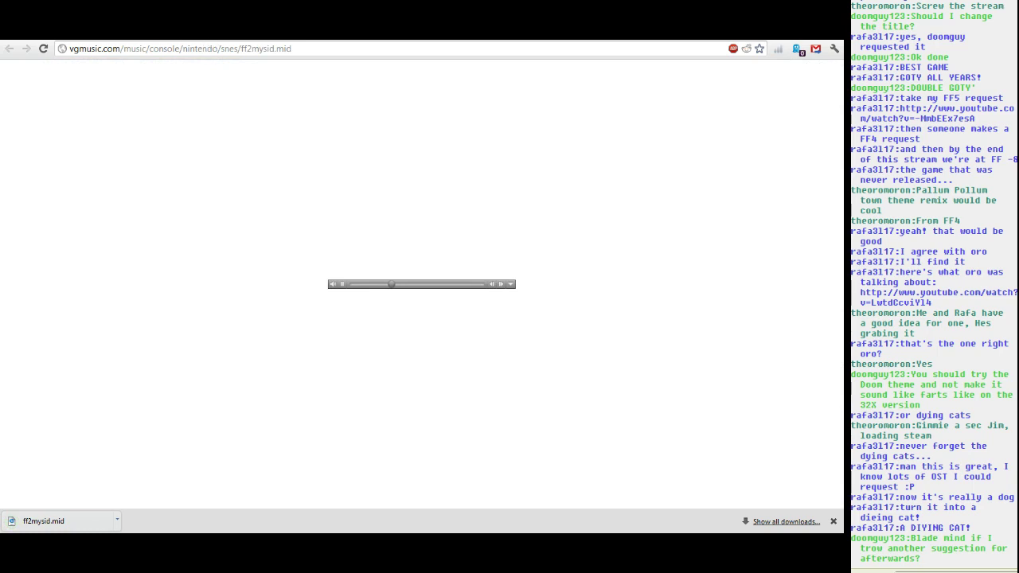
left_click(211, 32)
Open the Deus Ex Theme video and expand its description to read the details, collapsing it when done.
left_click(776, 33)
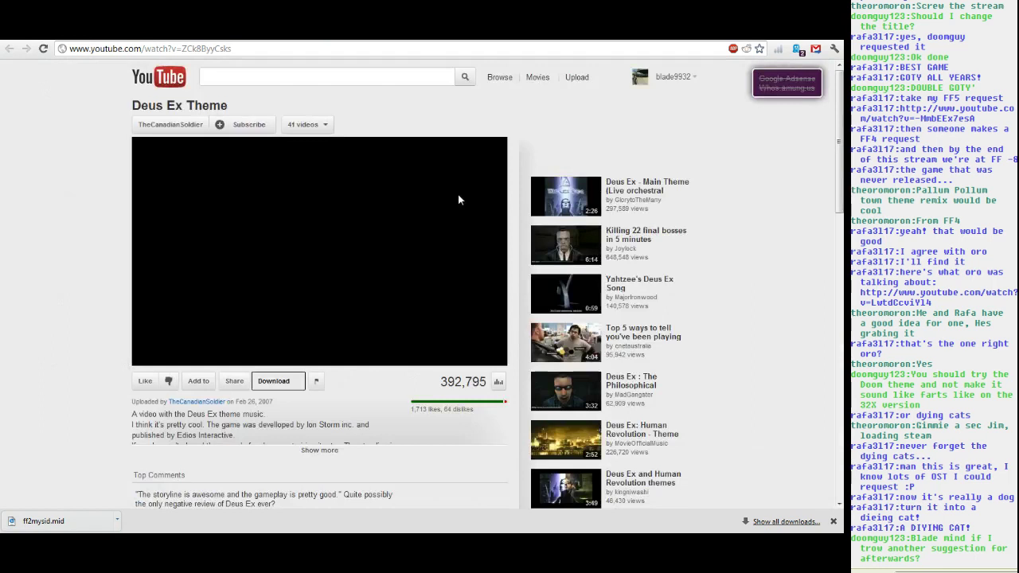
left_click(307, 454)
scroll(310, 446, "down", 1)
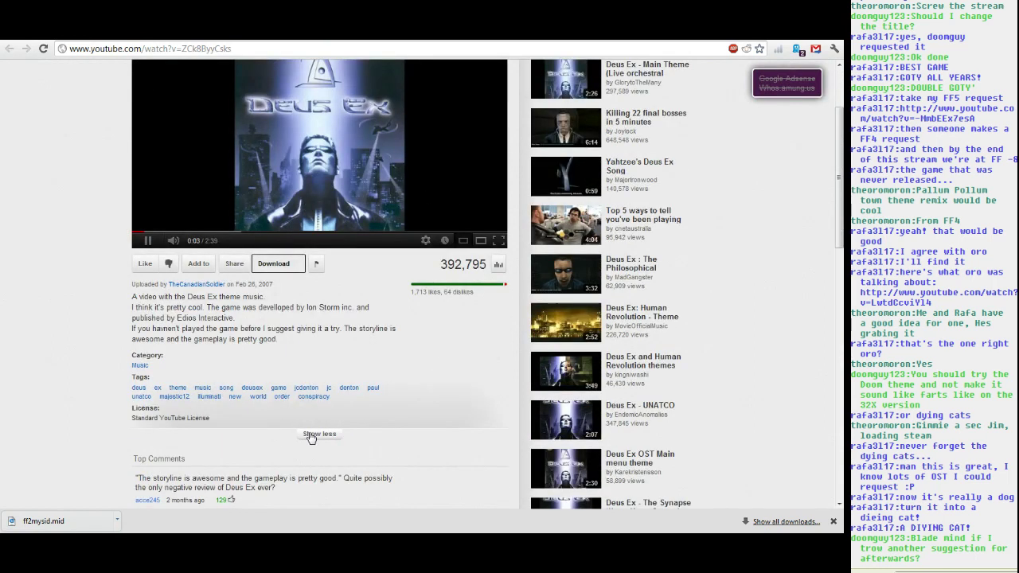
left_click(311, 436)
Search Google in a new tab for "deus ex theme midi".
left_click(243, 42)
key("BackSpace")
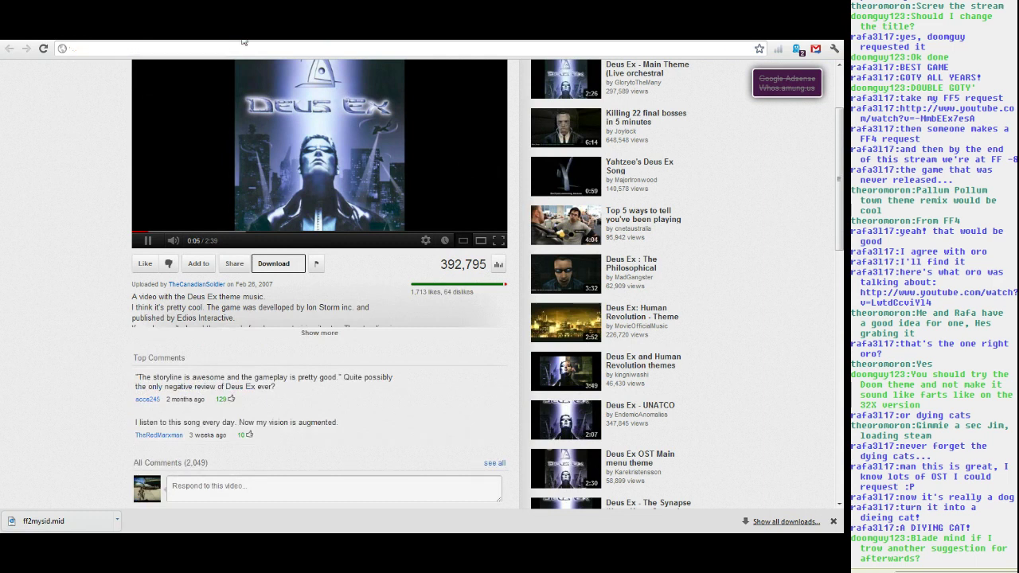
key("ctrl+t")
type("deu")
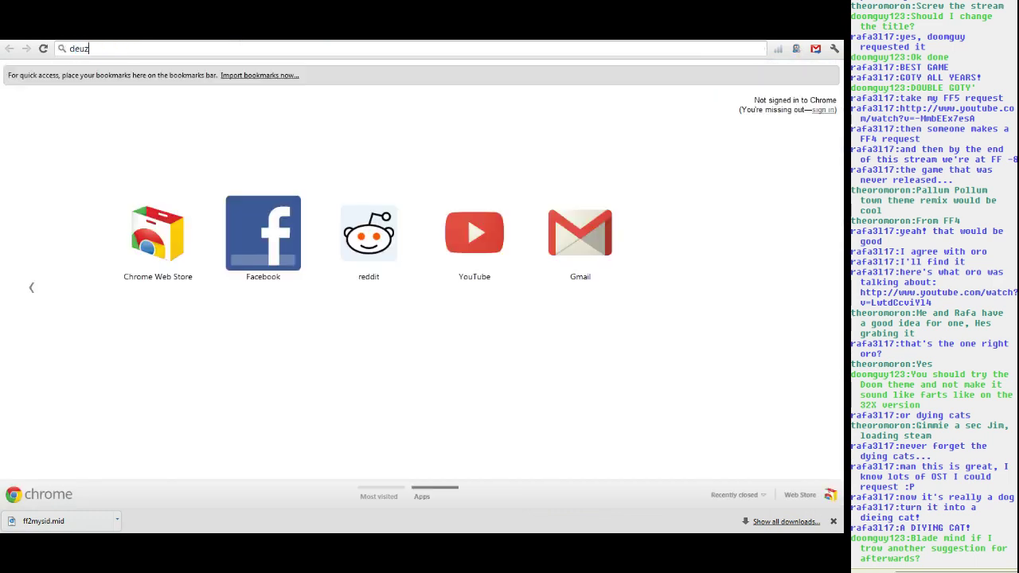
type("s ex theme")
key("BackSpace")
key("Return")
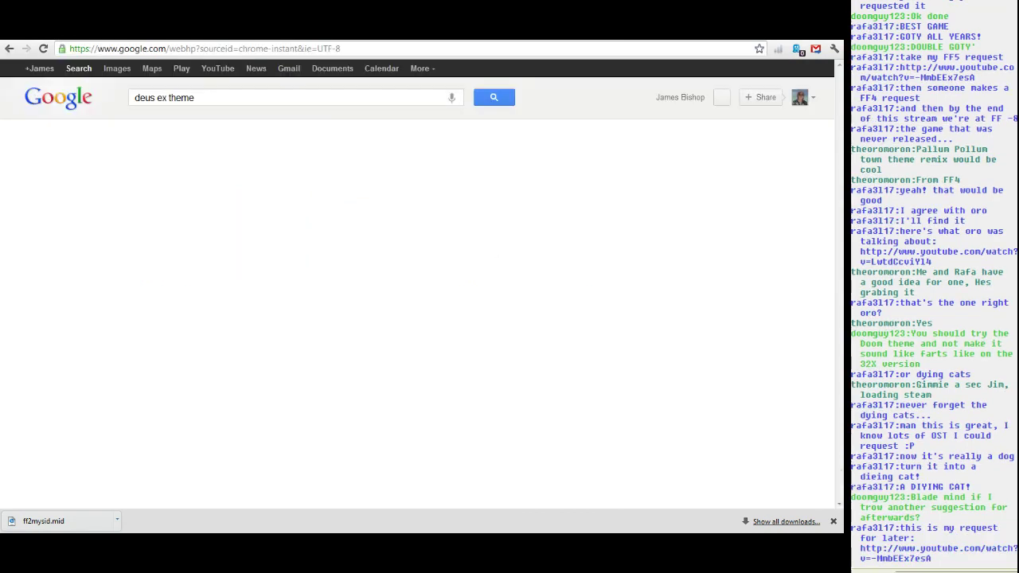
left_click(232, 97)
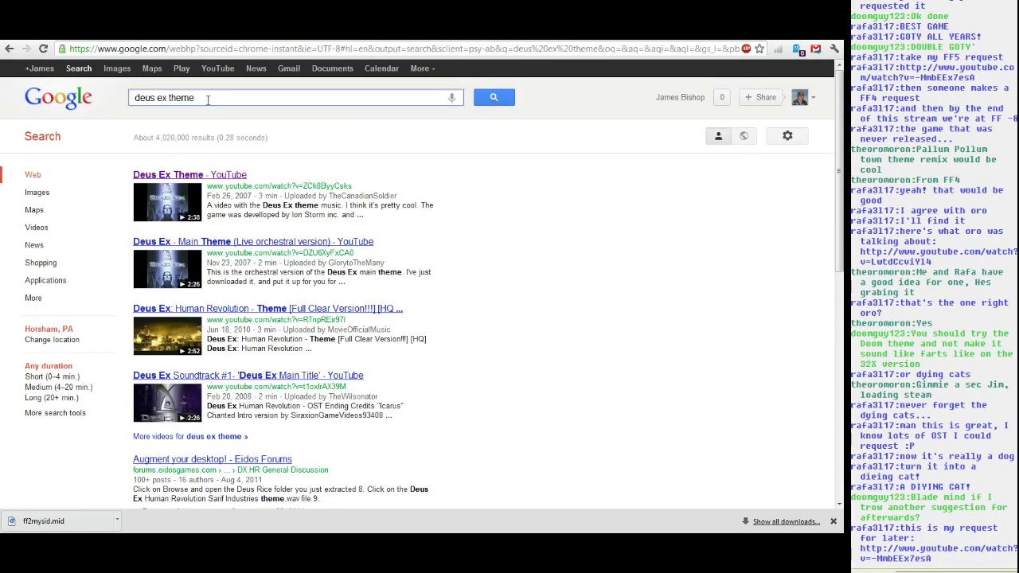
type("midi")
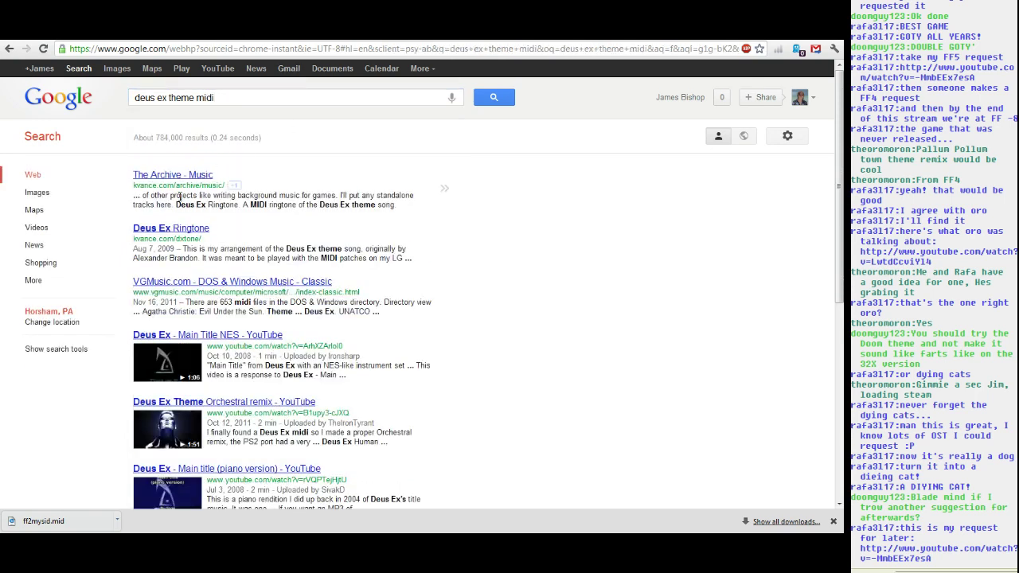
Open The Archive - Music result, pause the Deus Ex Theme video in its tab, and open the archive's Deus Ex Ringtone page.
left_click(154, 176)
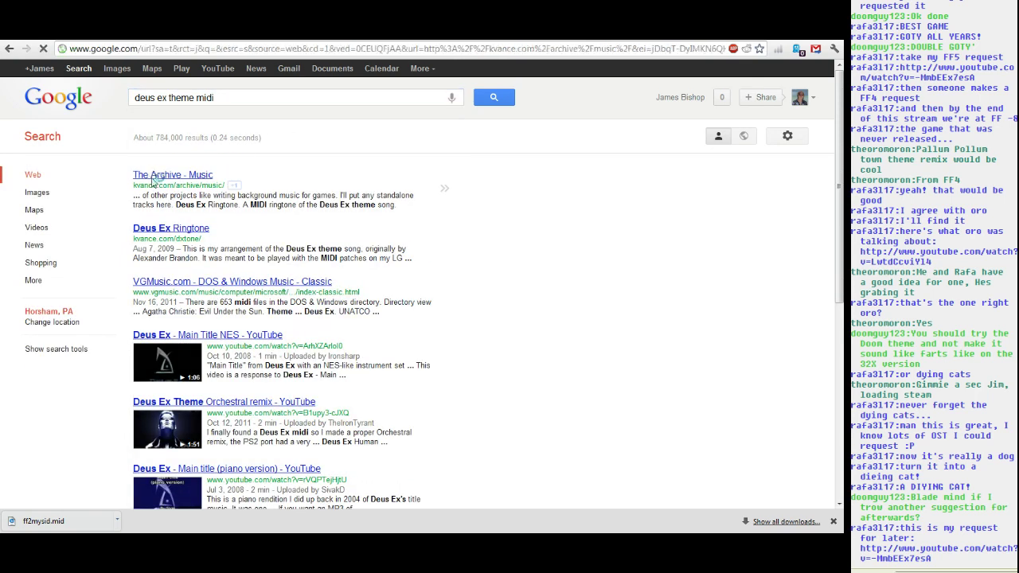
left_click(231, 33)
scroll(235, 149, "up", 2)
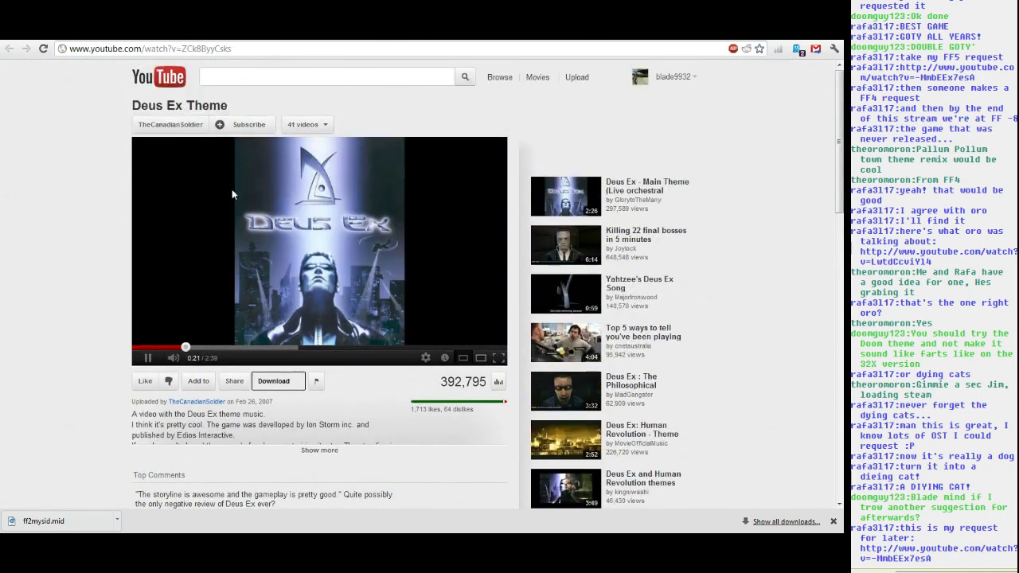
left_click(264, 275)
left_click(319, 33)
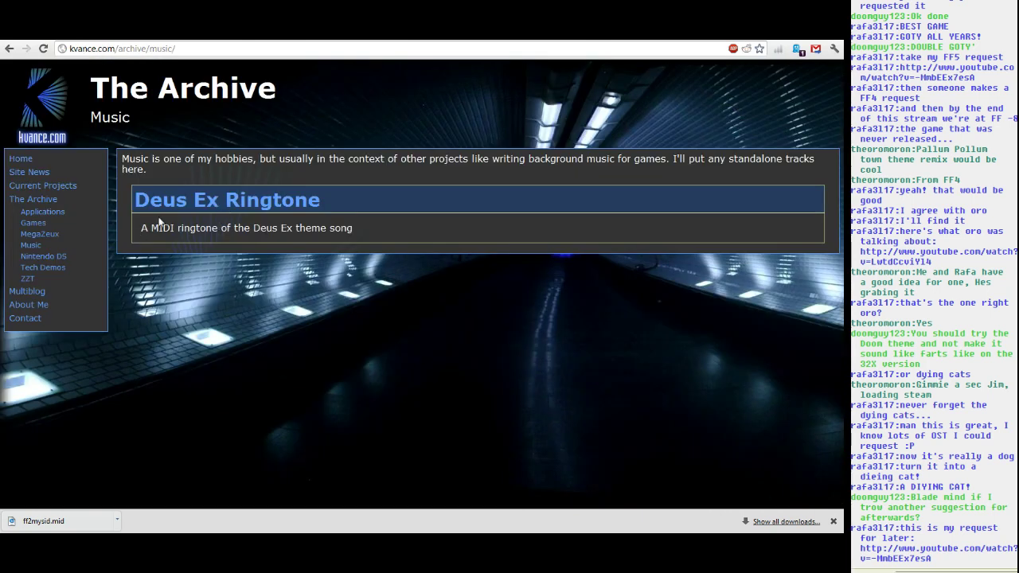
left_click(181, 204)
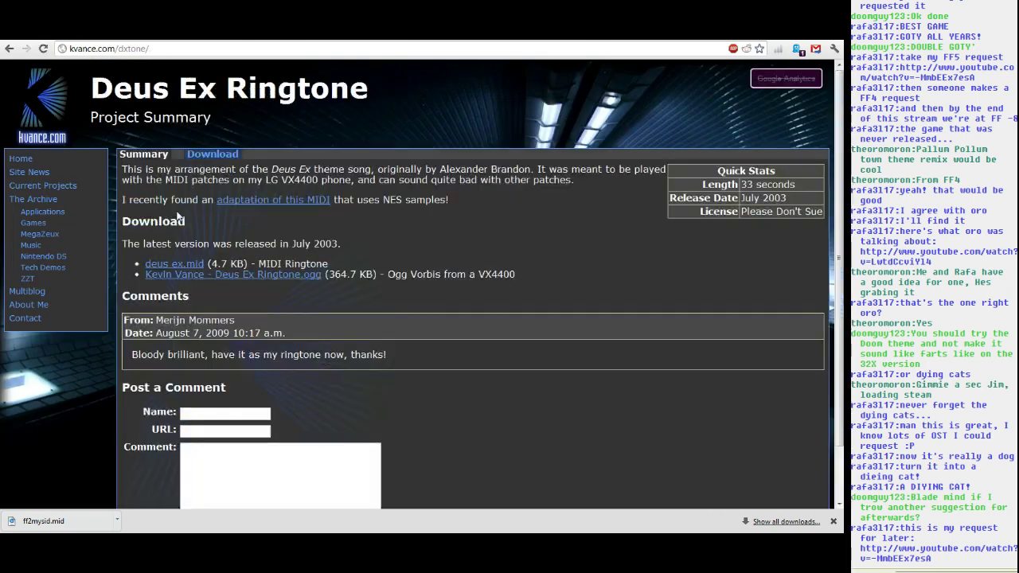
Continue past the Steam warning to the linked 2shared page and download willtheme.mid.
left_click(382, 32)
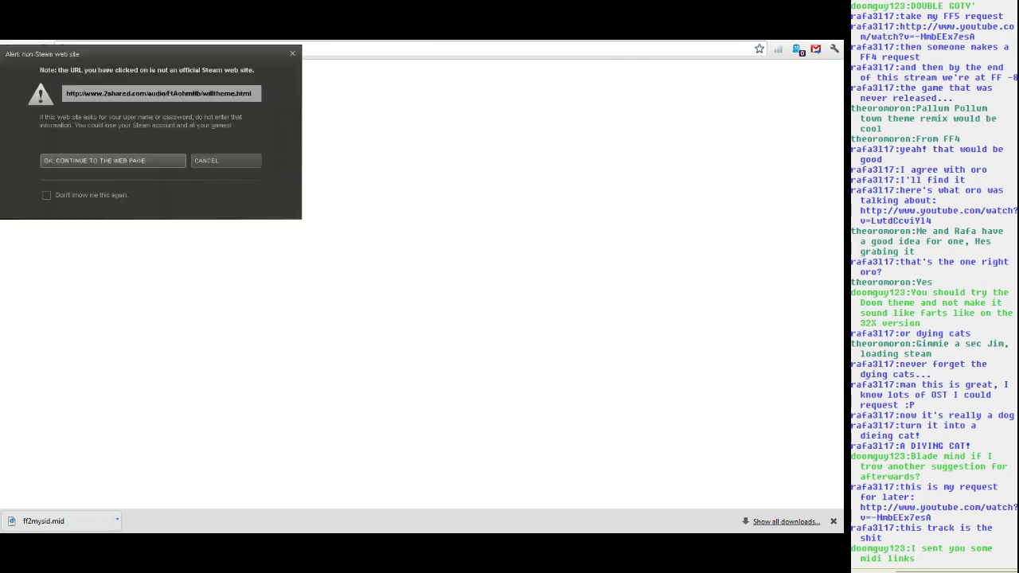
left_click(147, 163)
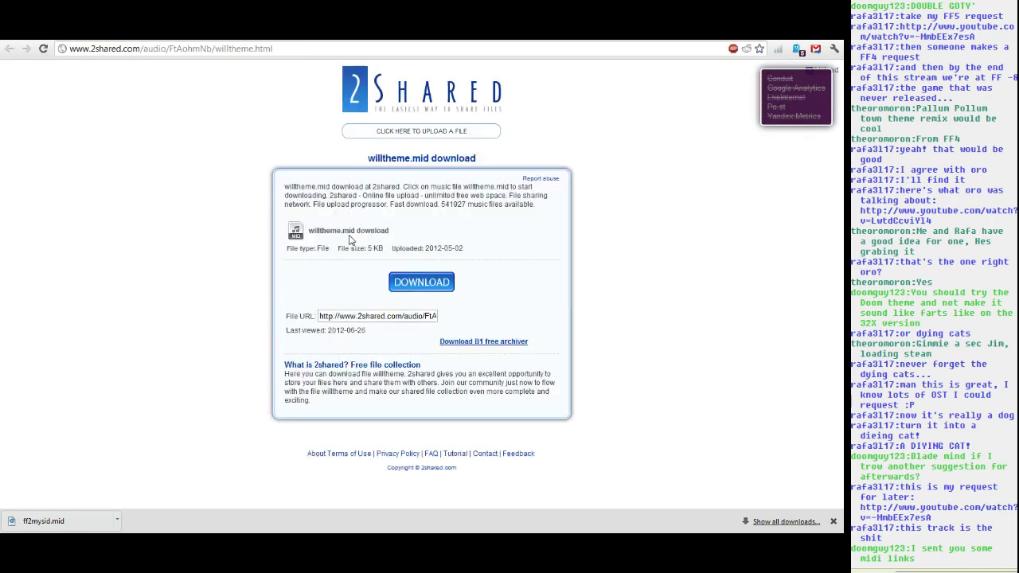
triple_click(331, 230)
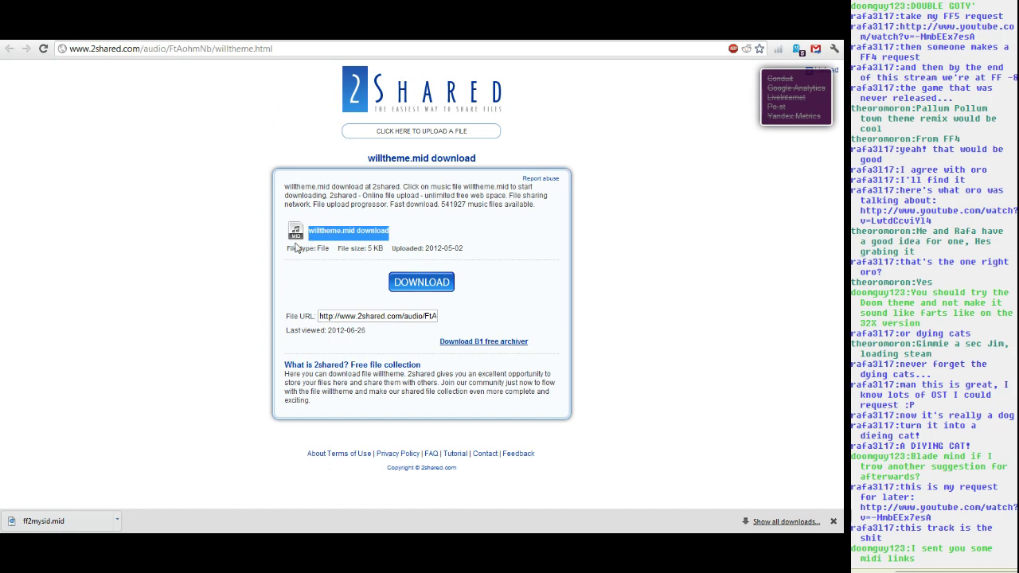
left_click(296, 248)
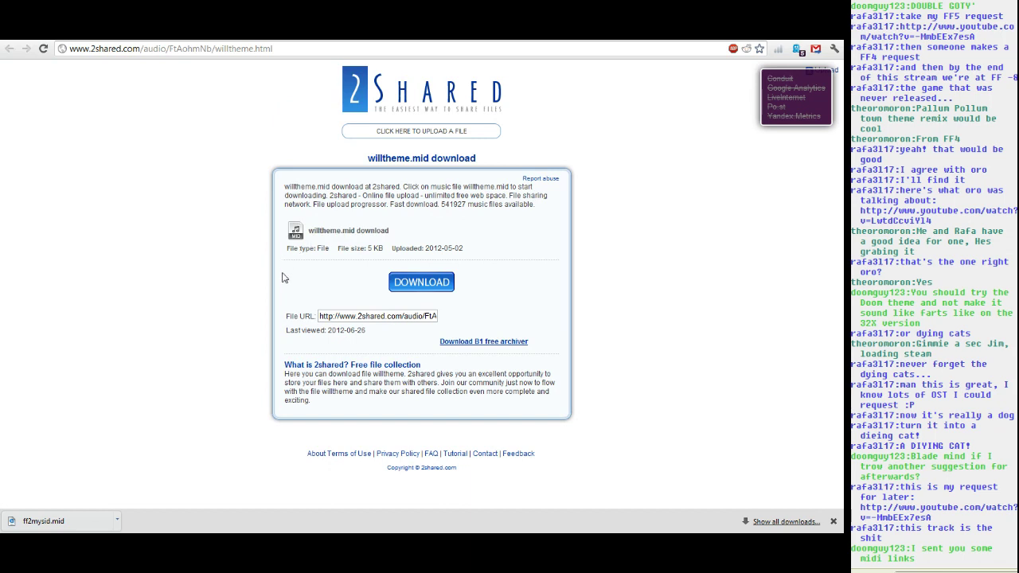
left_click(413, 284)
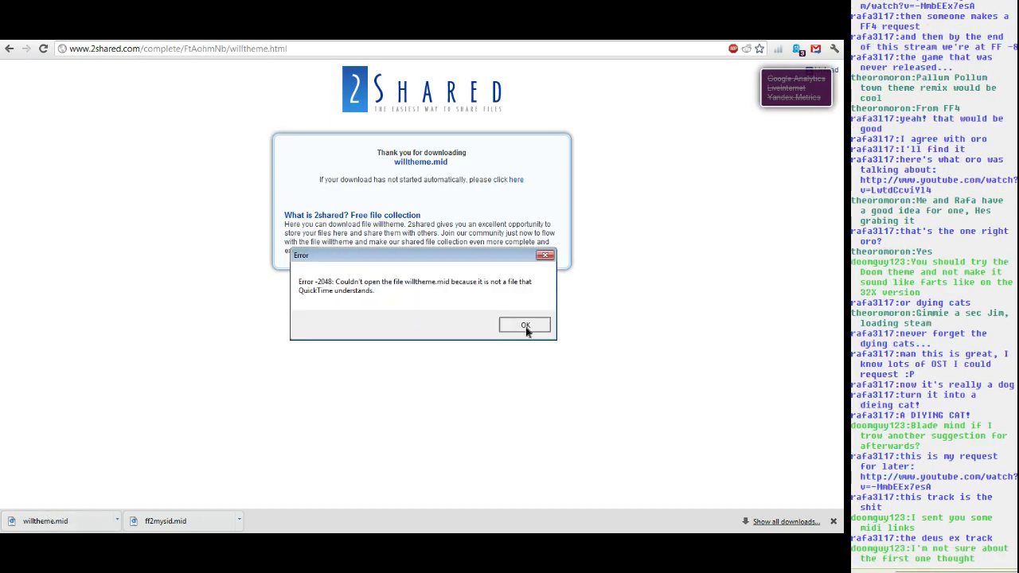
Dismiss the QuickTime error and try playing willtheme.mid in Windows Media Player, closing the player when done.
left_click(525, 328)
left_click(116, 520)
left_click(139, 487)
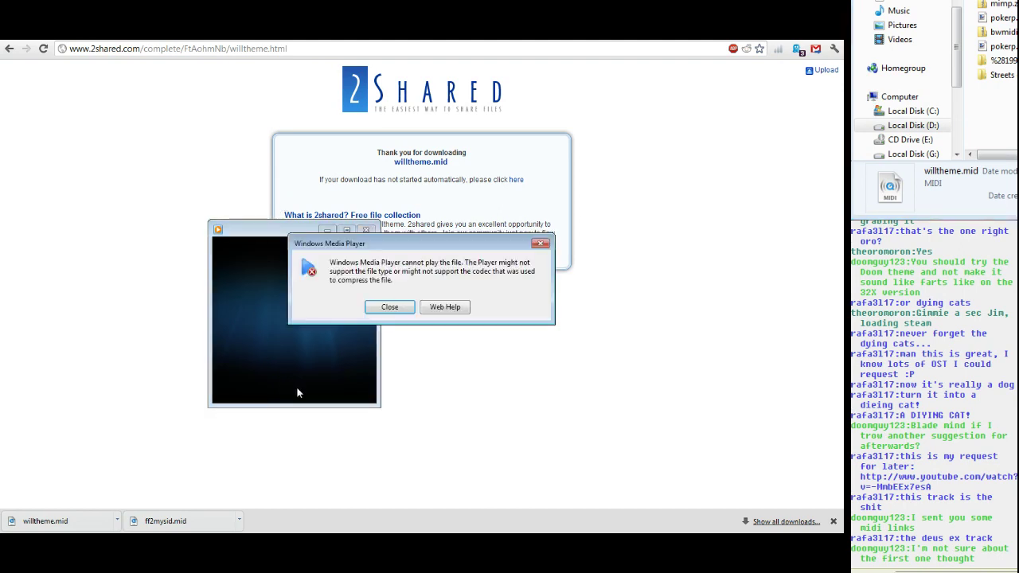
left_click(390, 307)
left_click(366, 230)
Expand the description of the Deus Ex - Main Title NES video and check its kvance.com music link.
left_click(429, 34)
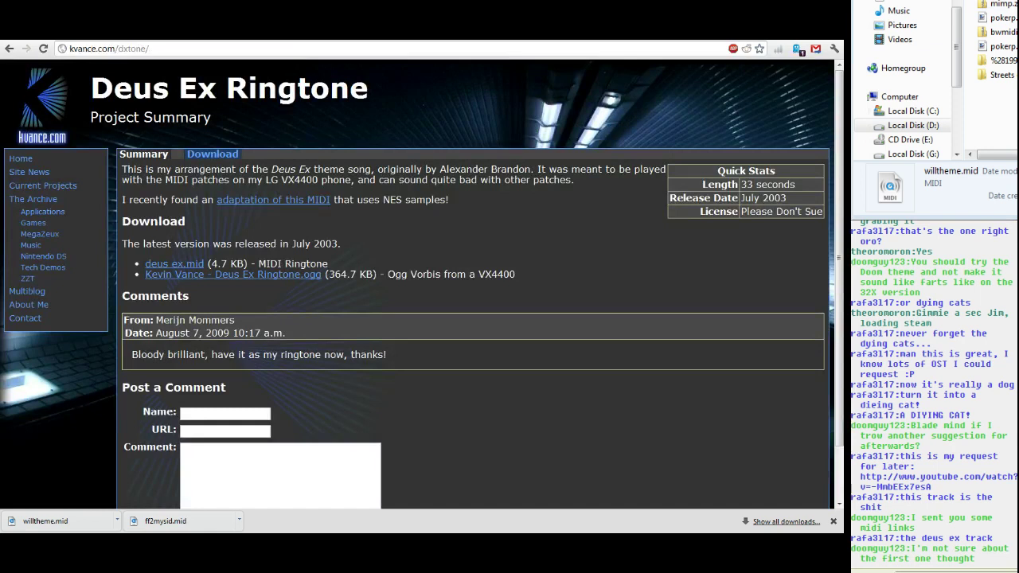
left_click(239, 33)
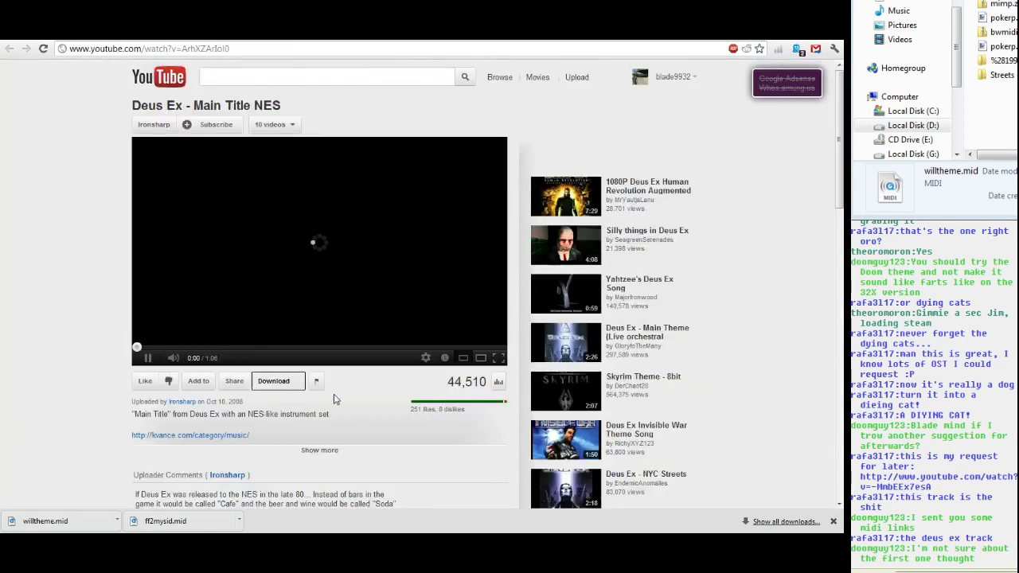
left_click(319, 450)
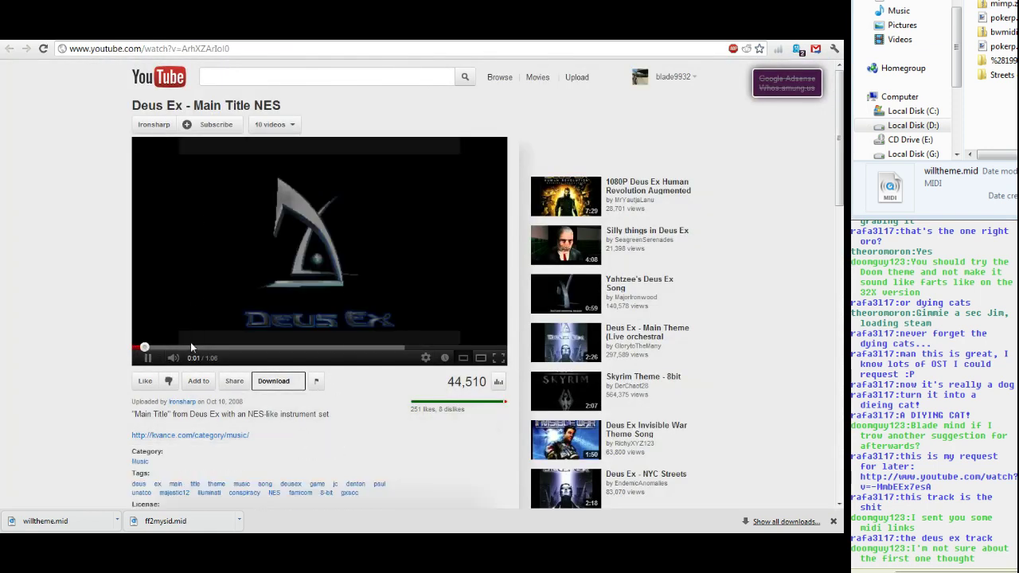
left_click(188, 437)
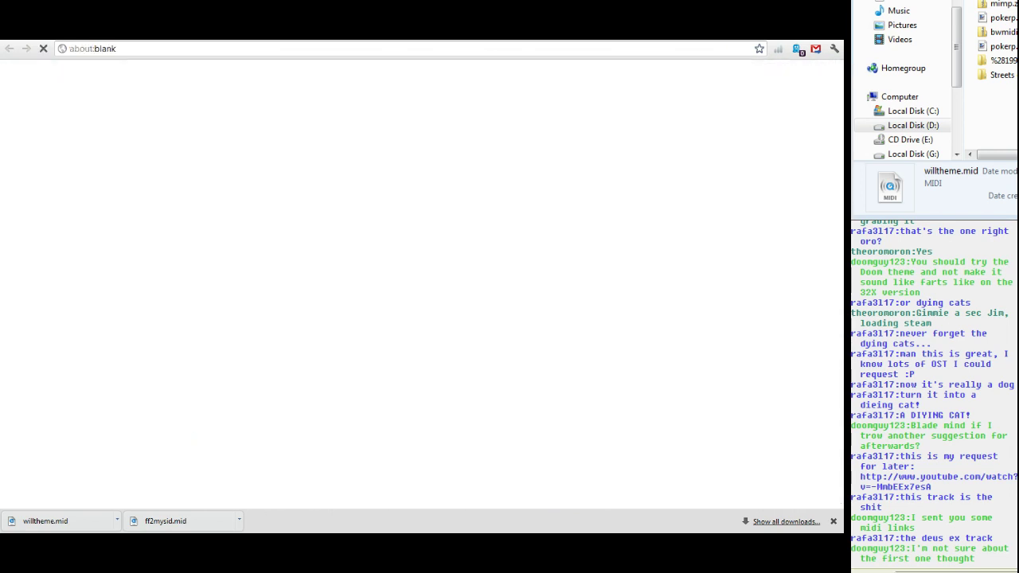
key("ctrl+w")
scroll(59, 245, "down", 1)
scroll(129, 230, "down", 1)
scroll(126, 231, "down", 1)
scroll(288, 177, "up", 2)
Close the surplus Deus Ex tabs, keeping or reopening the Deus Ex Ringtone page.
key("ctrl+Tab")
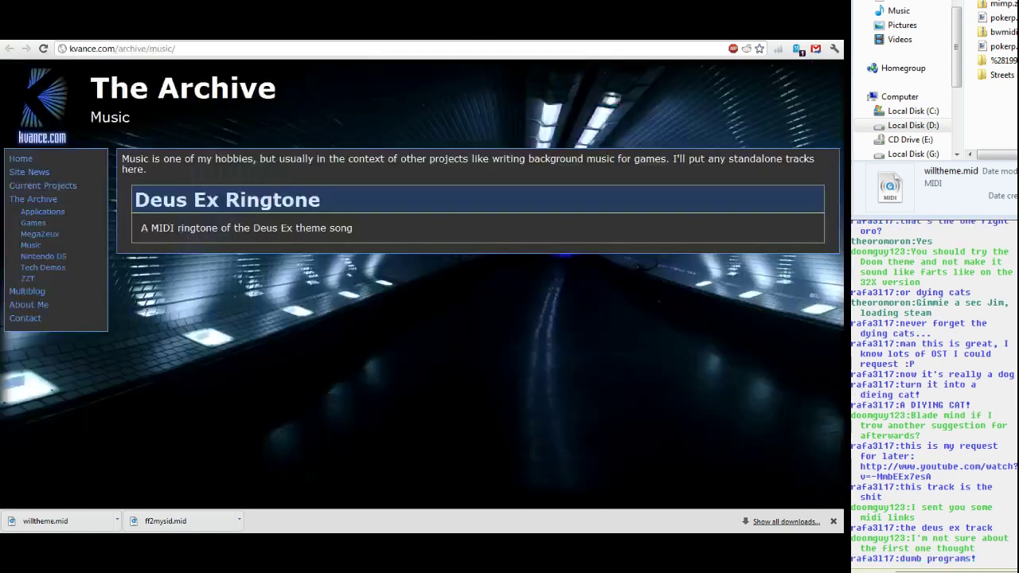
key("ctrl+w")
key("ctrl+w")
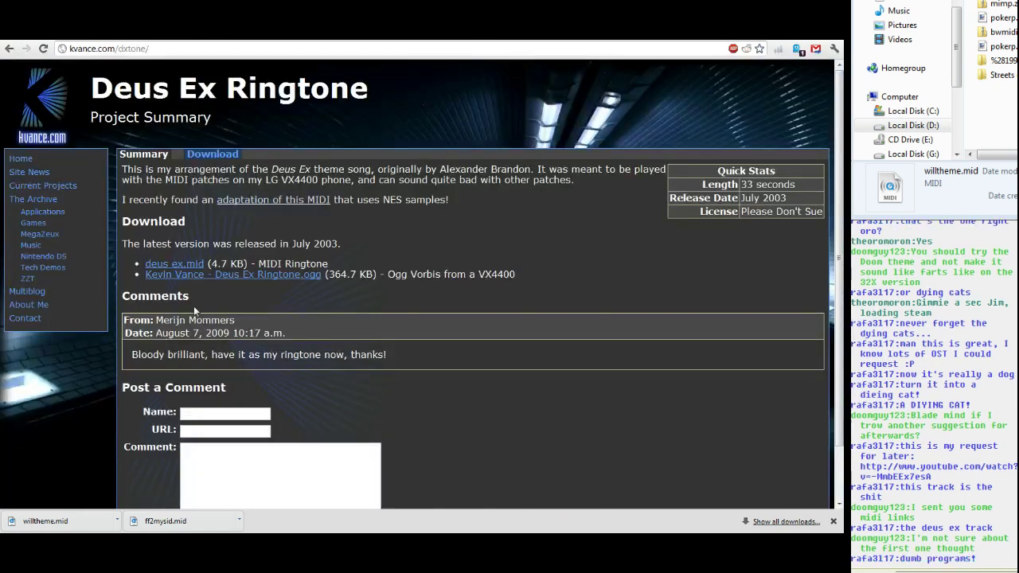
key("ctrl+w")
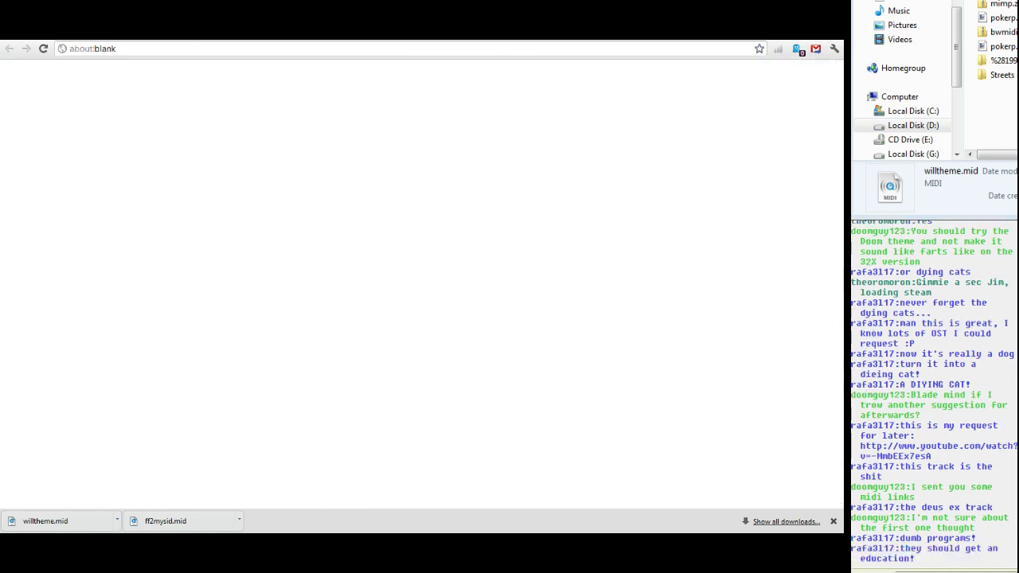
key("ctrl+shift+t")
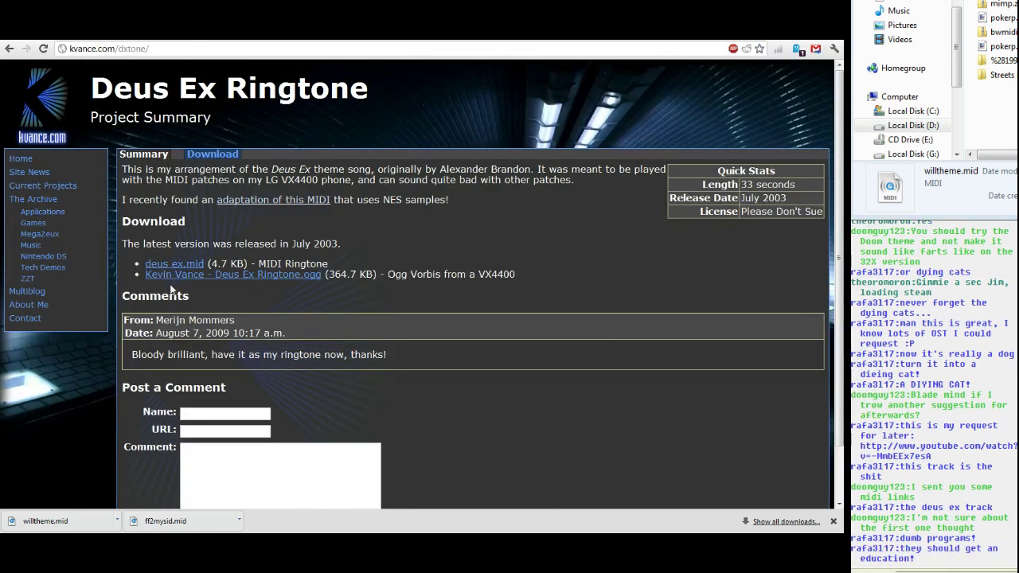
Save deus ex.mid to the Desktop and preview it in QuickTime at a lower volume, closing the player when done.
right_click(171, 265)
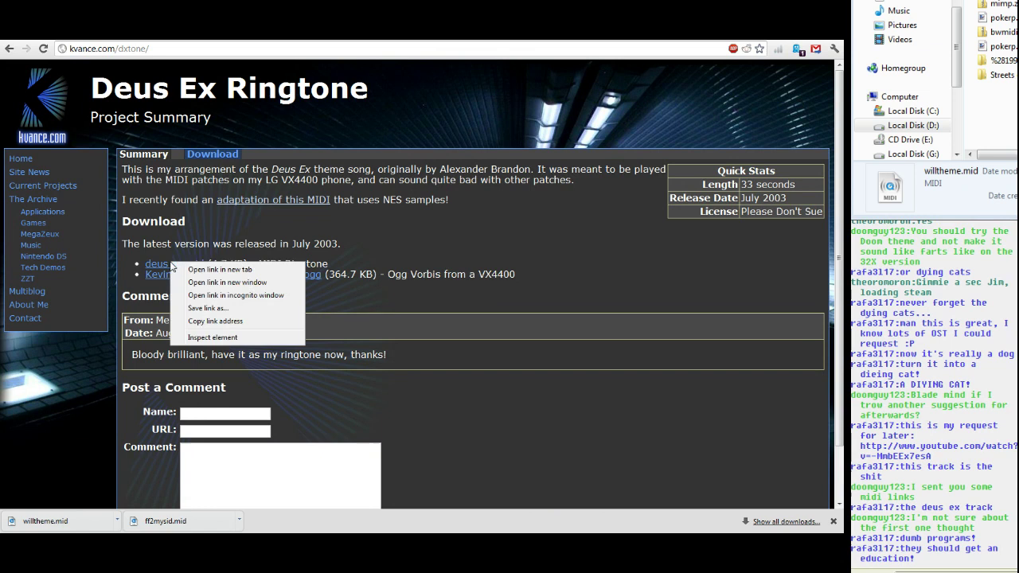
left_click(205, 316)
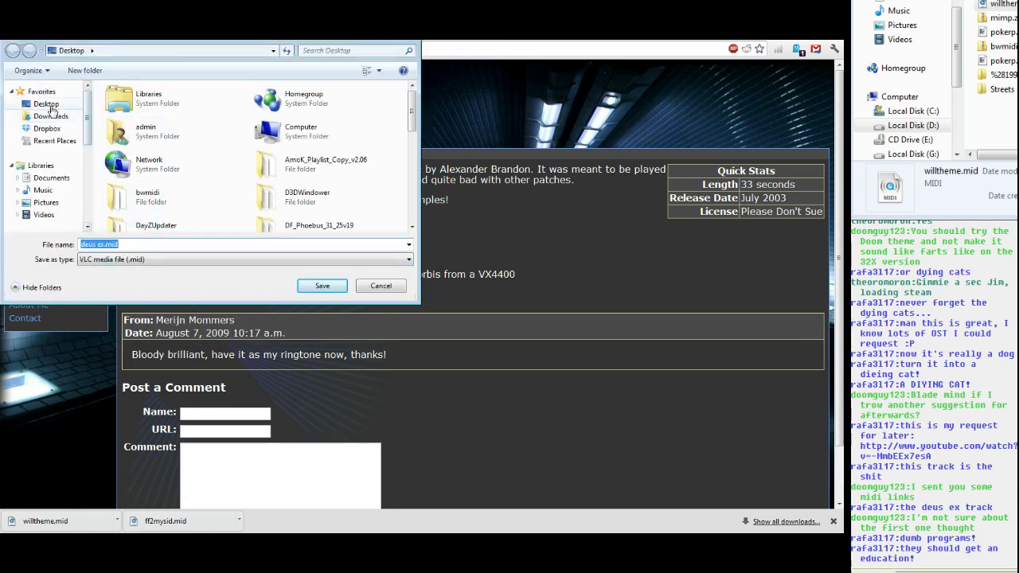
left_click(322, 285)
left_click(41, 521)
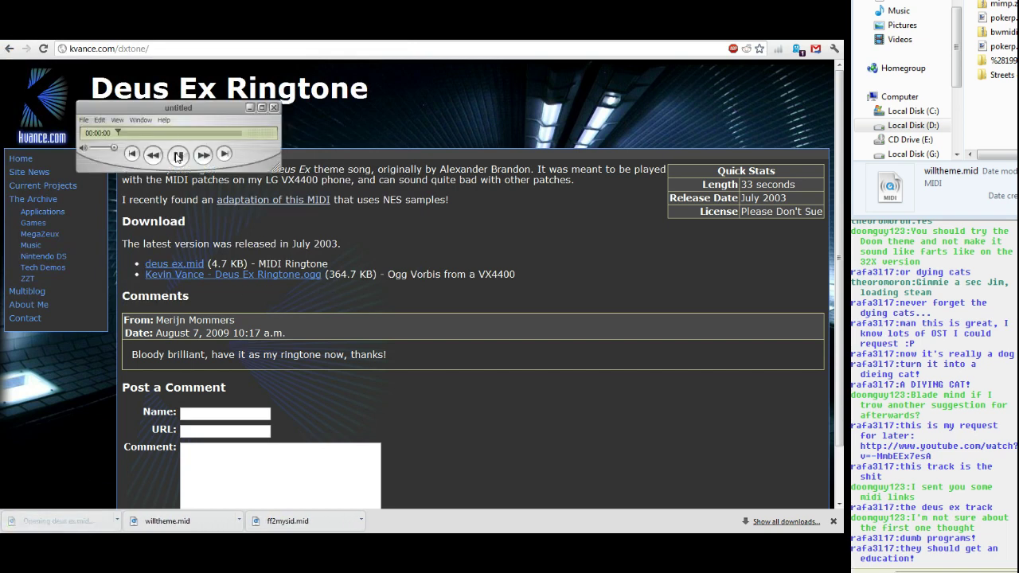
left_click_drag(115, 148, 98, 149)
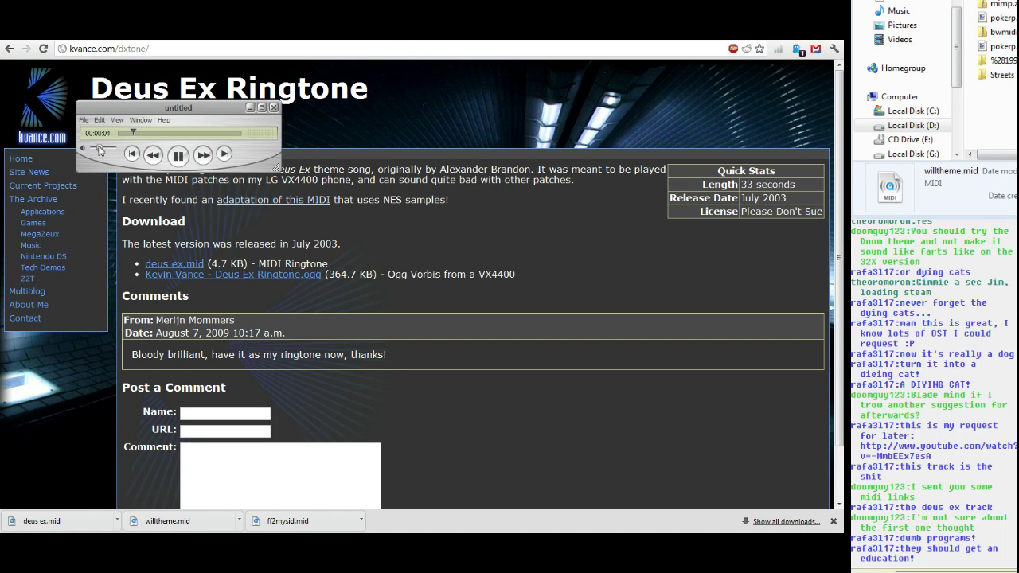
left_click(273, 108)
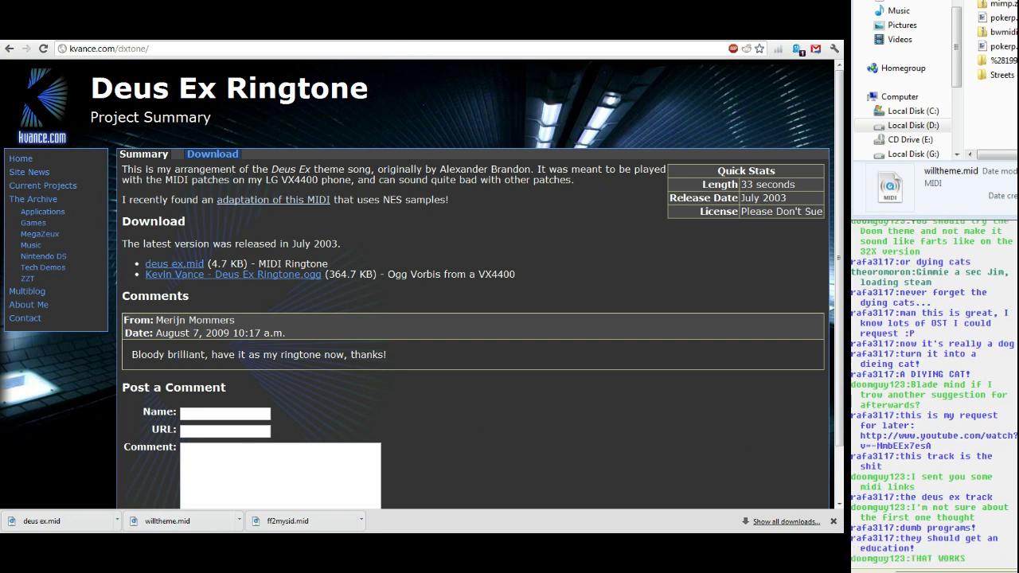
Open the Final Fantasy V video requested in the chat and copy "Bartz" from its title.
key("alt+Tab")
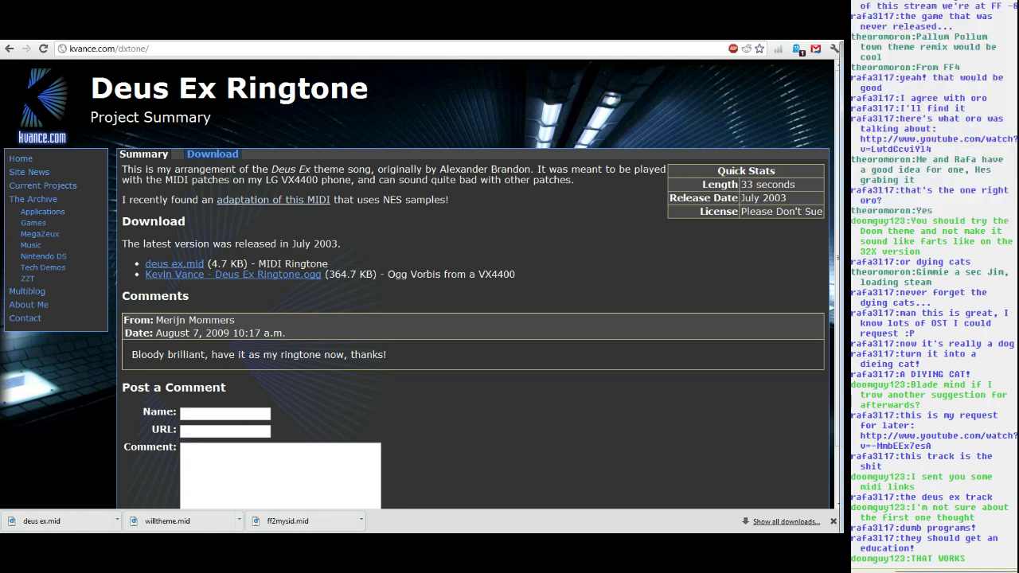
left_click(938, 436)
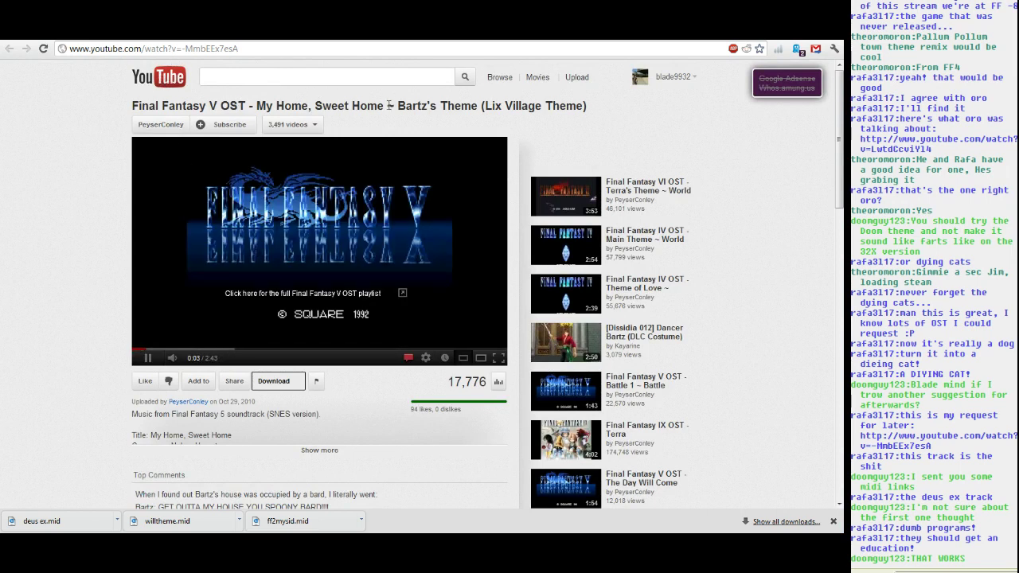
left_click_drag(396, 106, 428, 105)
right_click(420, 103)
left_click(438, 112)
Return to the VGMusic SNES listing tab and search the page for "Bartz".
key("ctrl+Tab")
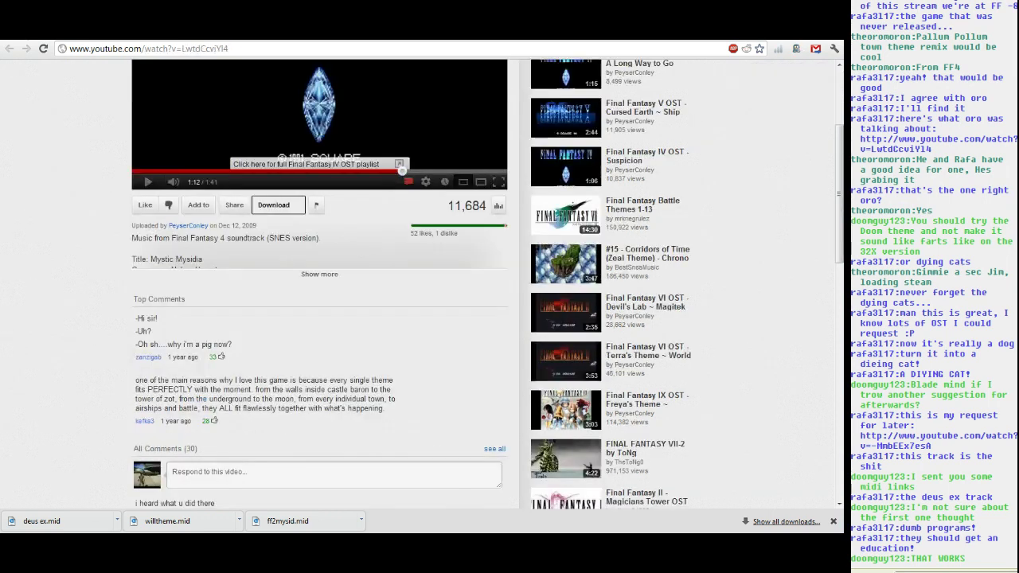
key("ctrl+Tab")
key("ctrl+Tab")
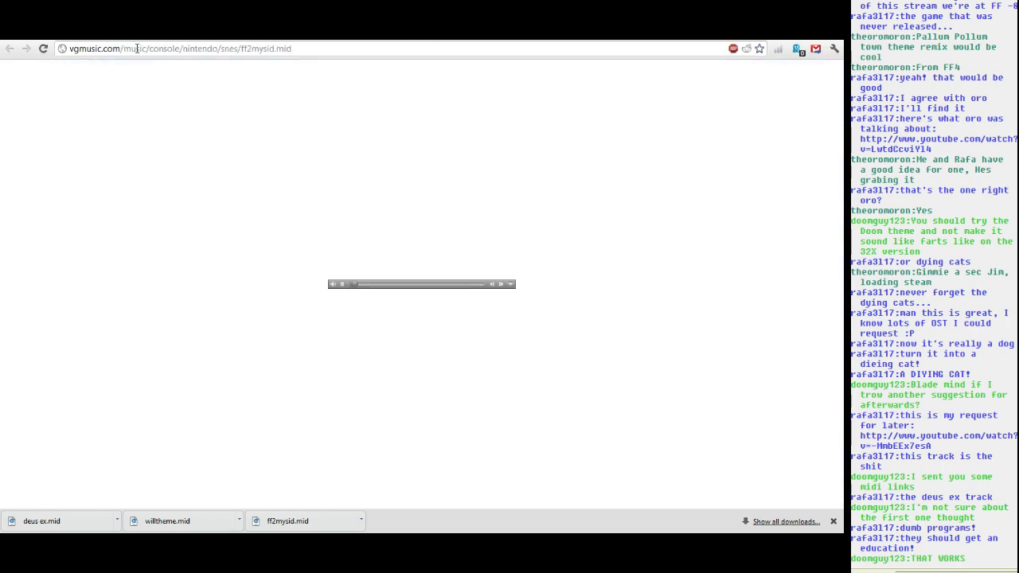
key("ctrl+Tab")
key("ctrl+Tab")
key("ctrl+Tab")
key("ctrl+Tab")
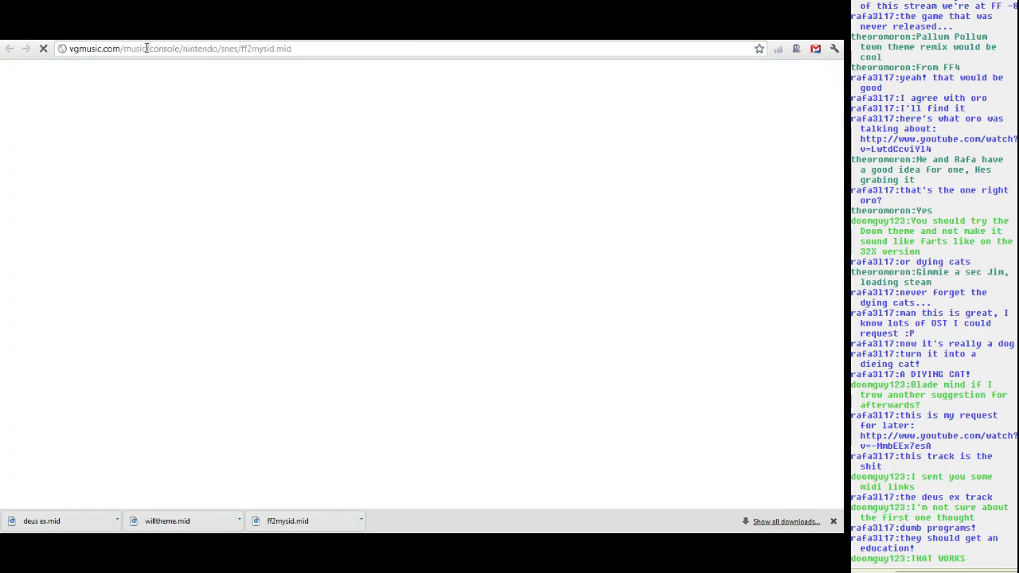
key("ctrl+Tab")
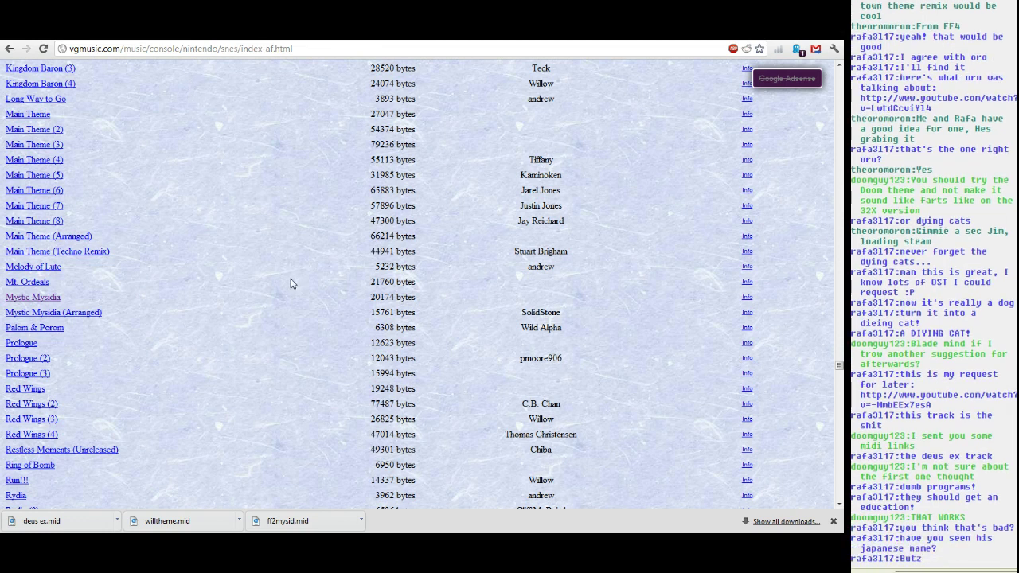
key("ctrl+f")
type("Bartz")
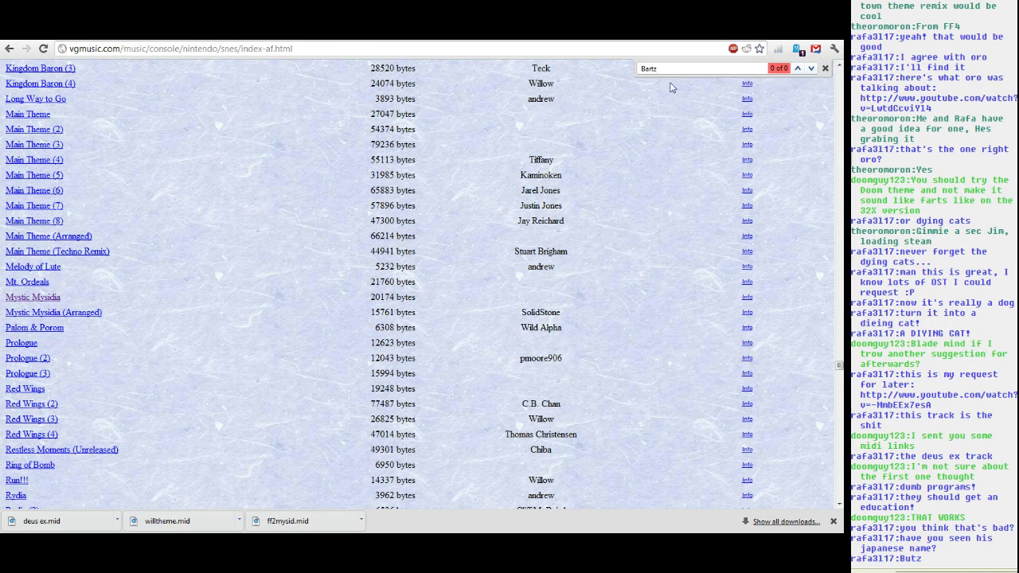
Go back to the Final Fantasy V video and expand its full description to check the track title.
key("ctrl+Tab")
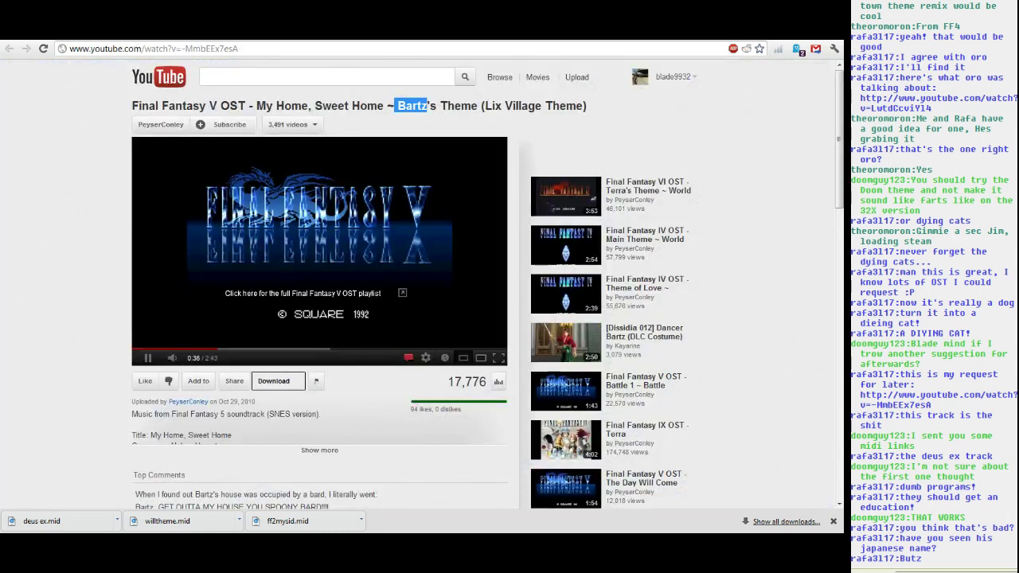
scroll(144, 318, "down", 1)
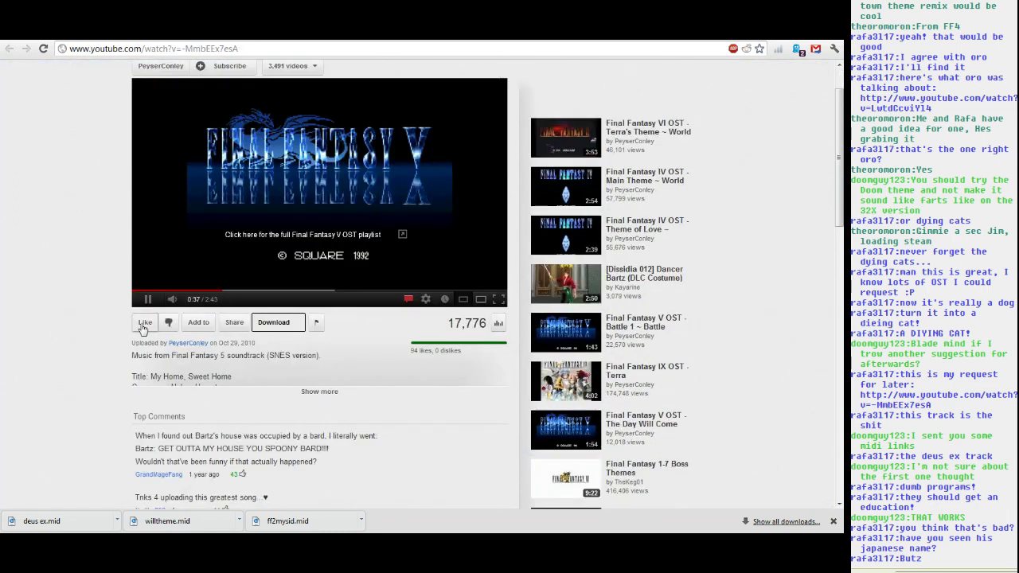
left_click(321, 393)
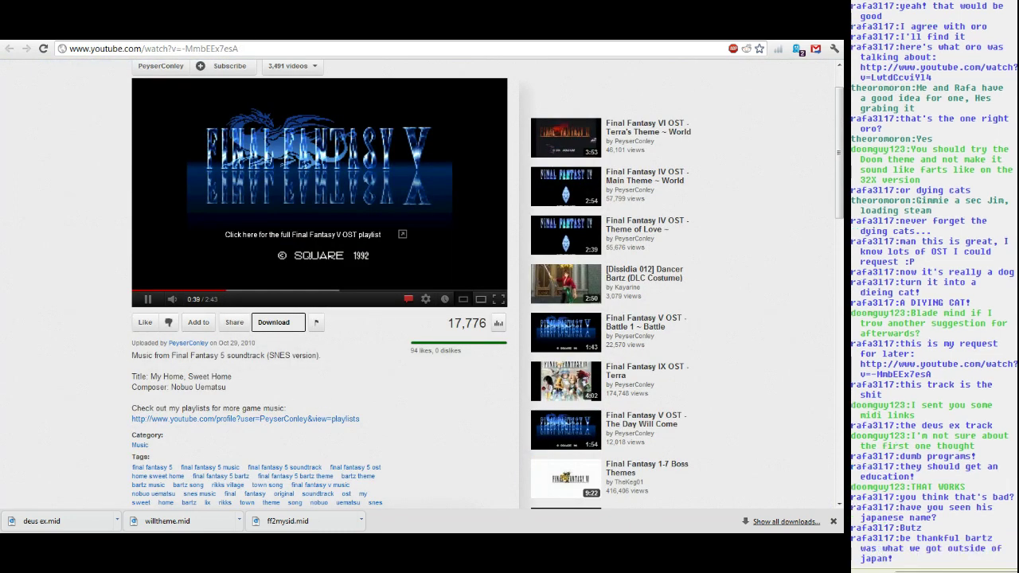
Return to the VGMusic SNES listing and open "Butz's Theme" in the Final Fantasy V section.
key("ctrl+shift+Tab")
scroll(137, 256, "down", 10)
scroll(190, 255, "down", 20)
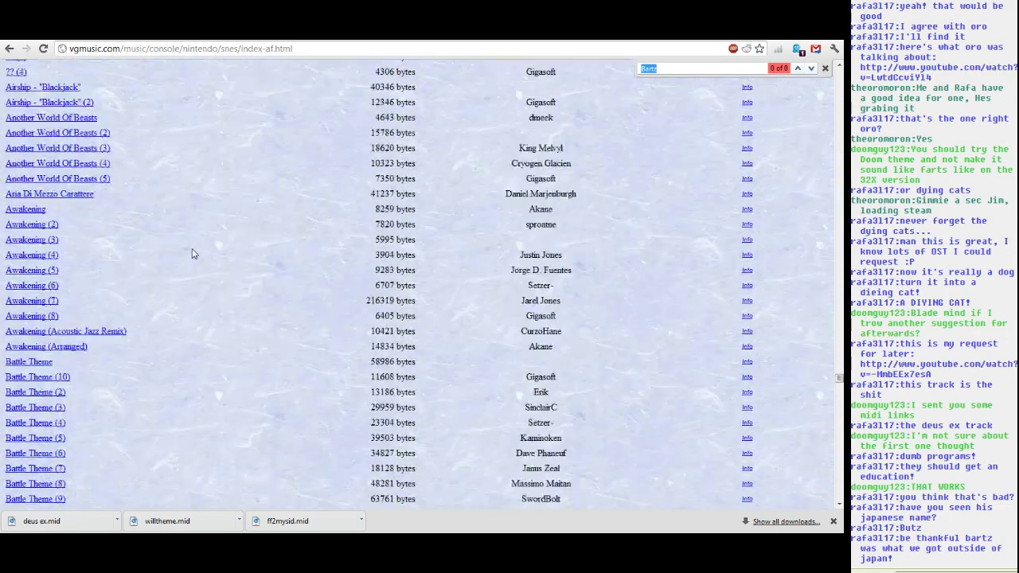
scroll(191, 244, "down", 20)
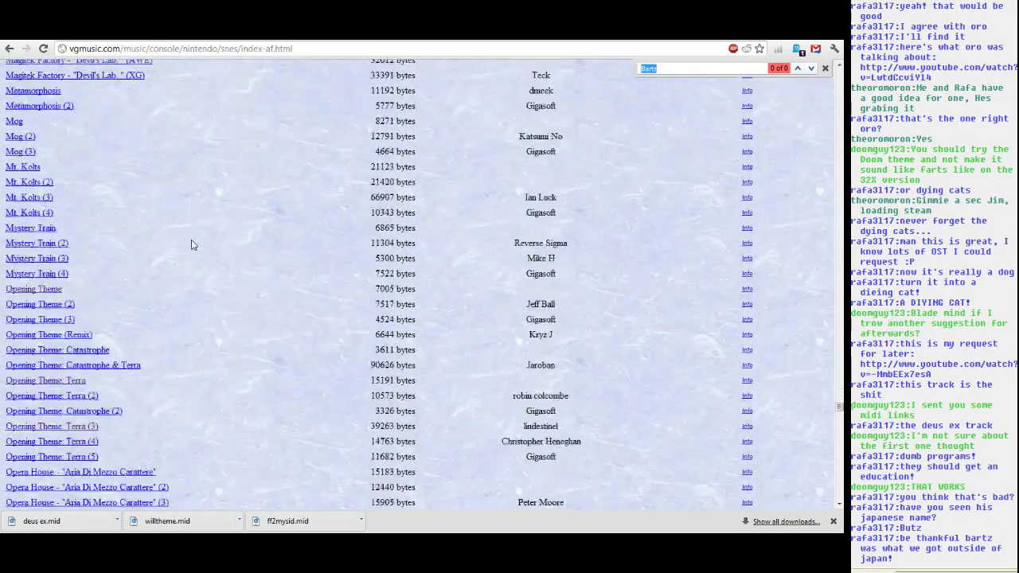
scroll(196, 239, "down", 20)
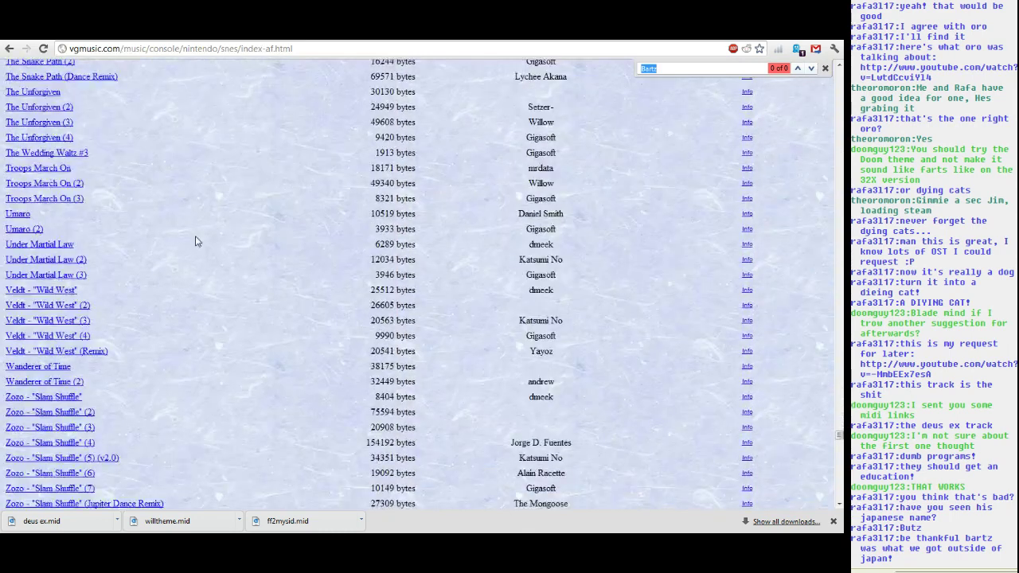
scroll(197, 248, "down", 5)
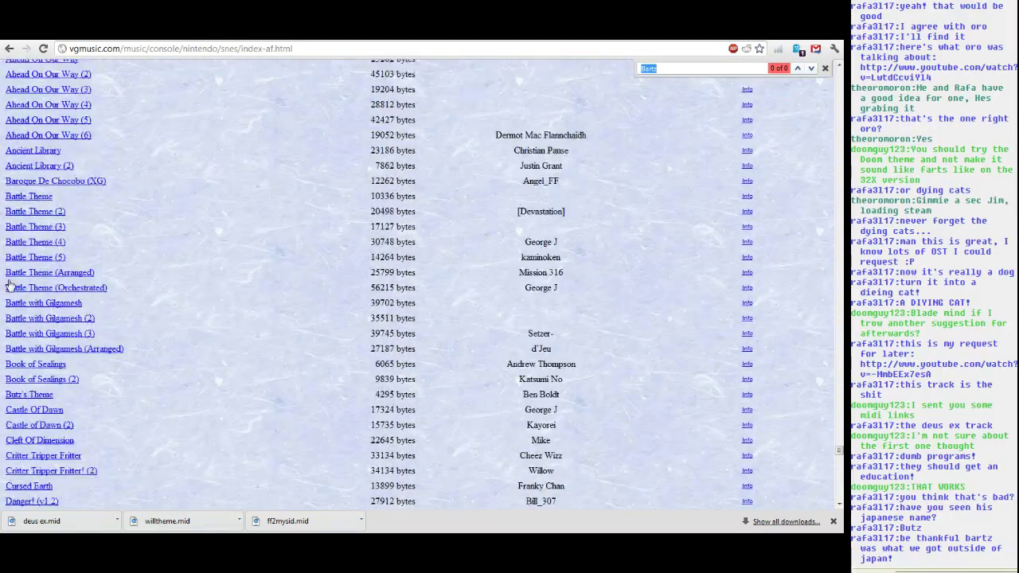
left_click(33, 395)
Pause the Final Fantasy V video, listen to the Butz's Theme MIDI, and pause the MIDI playback.
left_click(350, 33)
left_click(324, 224)
left_click(239, 33)
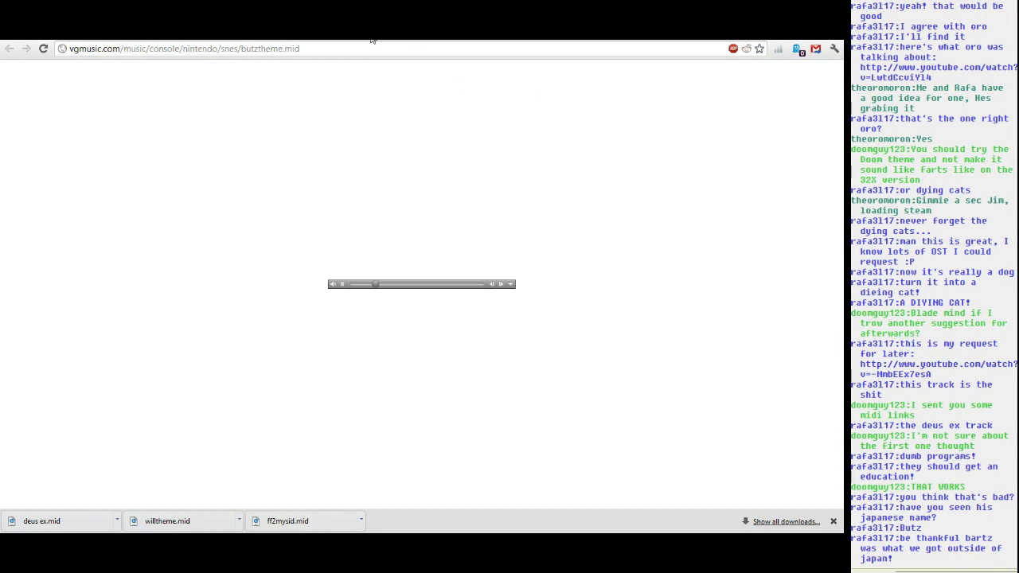
left_click(326, 35)
left_click(255, 35)
left_click(343, 283)
Replay the Final Fantasy V video from its beginning to compare the melody, then pause it.
left_click(343, 35)
left_click(248, 216)
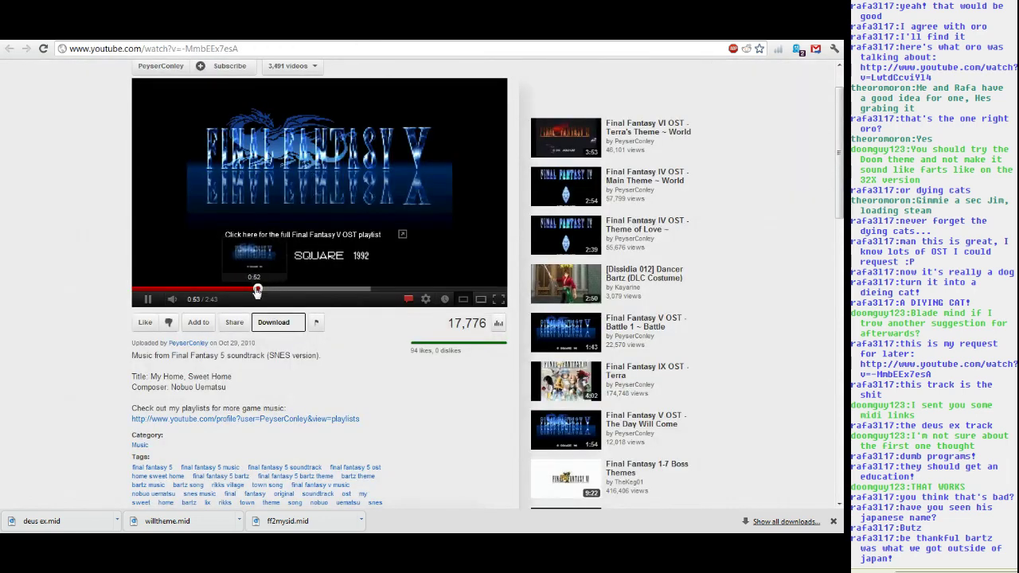
left_click(133, 288)
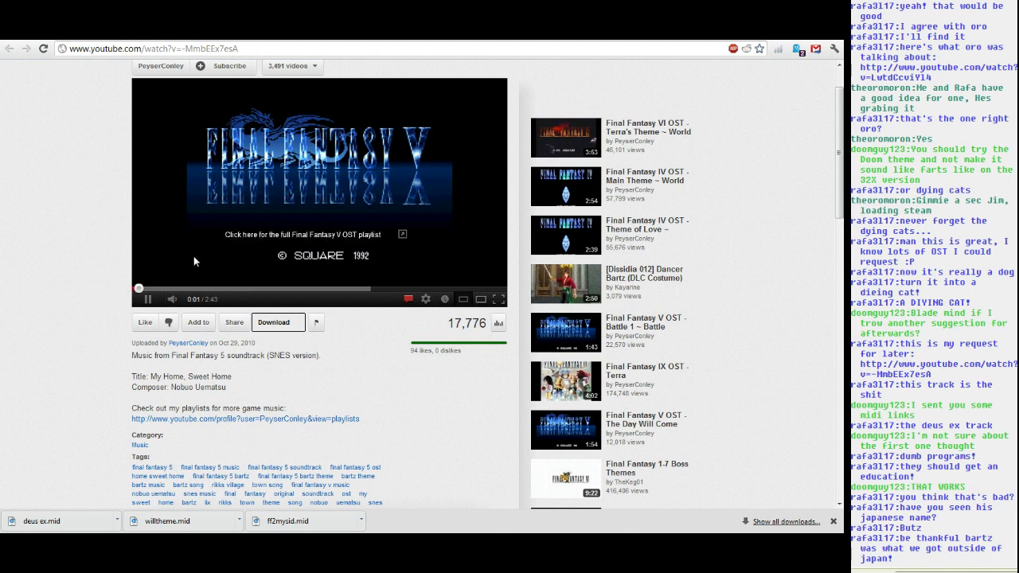
scroll(199, 217, "up", 1)
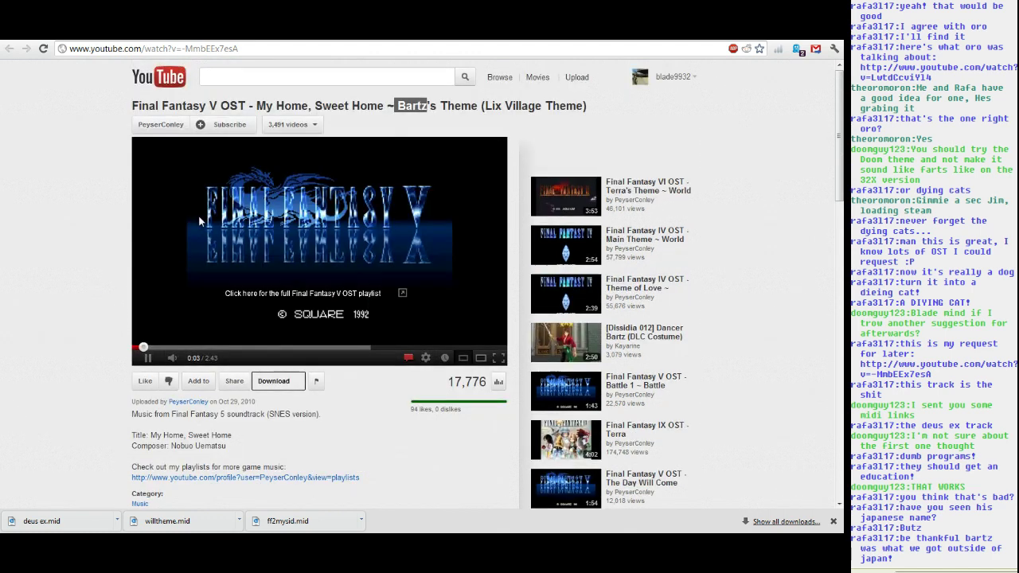
left_click(154, 233)
Return to the VGMusic SNES listing and look through the Final Fantasy V tracks, opening "Home, Sweet Home" for preview.
left_click(247, 35)
left_click(195, 35)
scroll(183, 336, "down", 4)
scroll(172, 322, "down", 8)
scroll(133, 325, "down", 18)
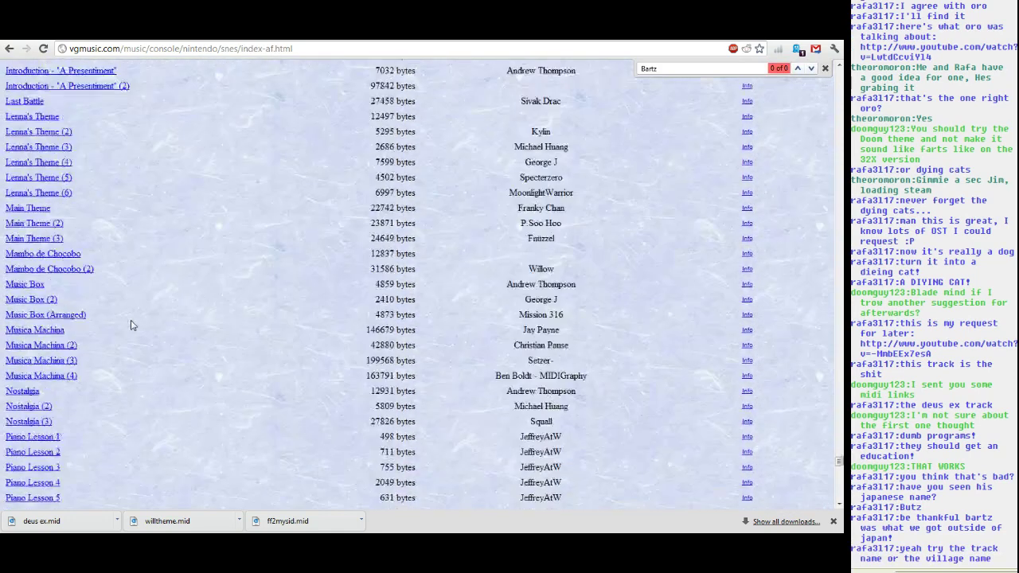
scroll(132, 325, "up", 5)
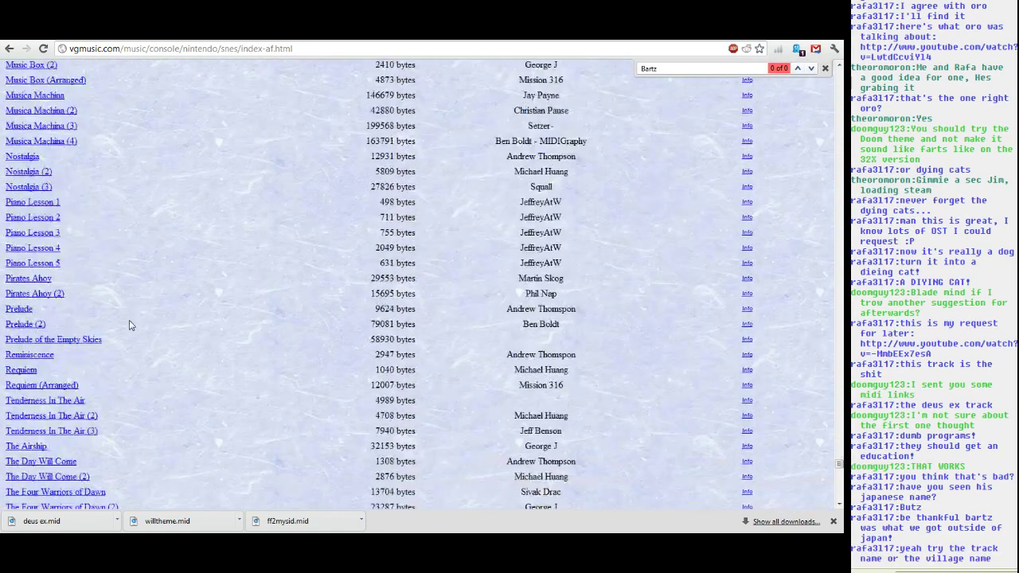
scroll(130, 325, "up", 3)
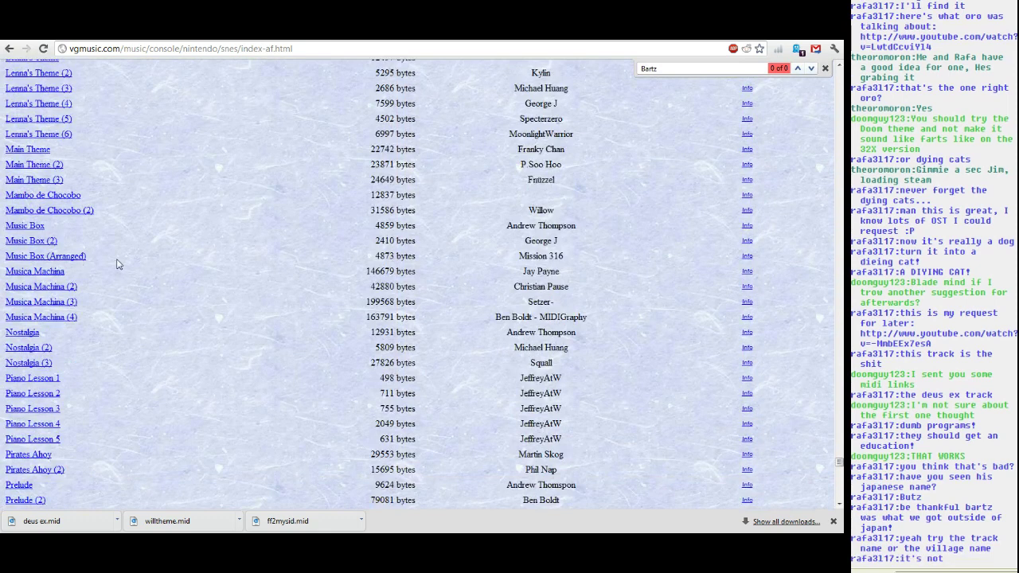
scroll(140, 262, "up", 10)
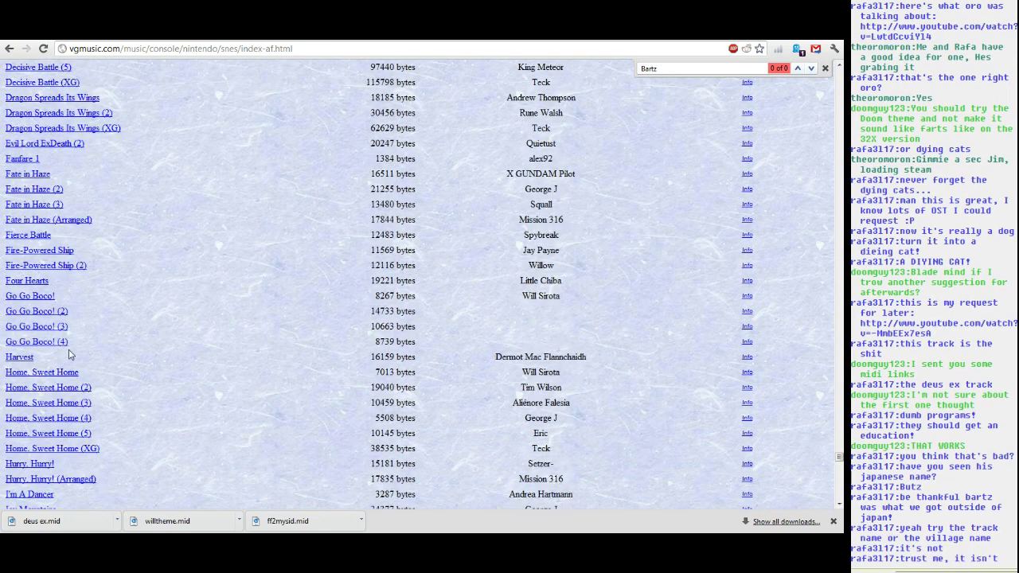
left_click(54, 371)
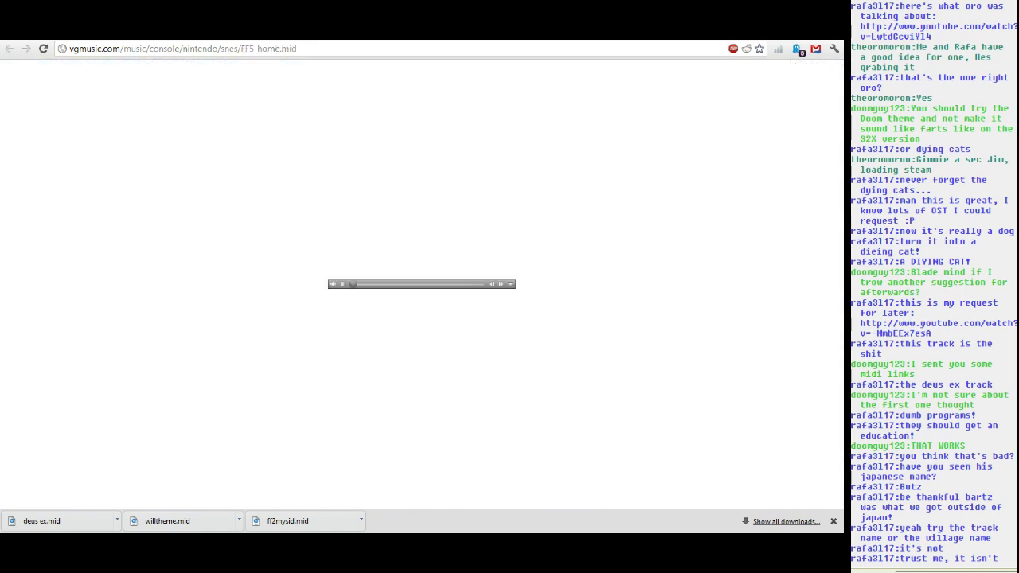
Preview "Home, Sweet Home (2)" from the listing and save it to the Desktop as Final_Fantasy_V_-_Distant_Homeland.mid.
key("alt+Left")
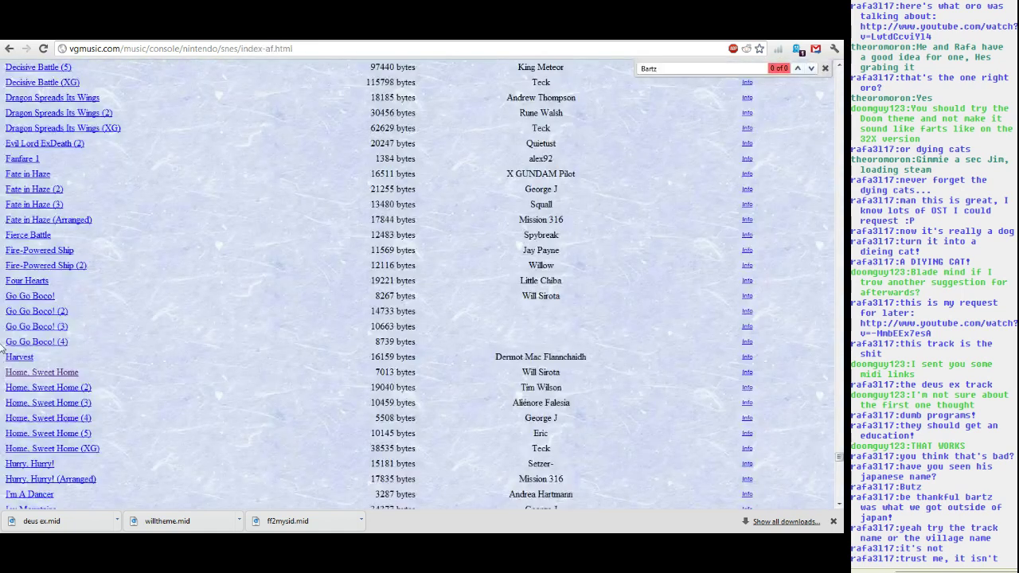
left_click(47, 388)
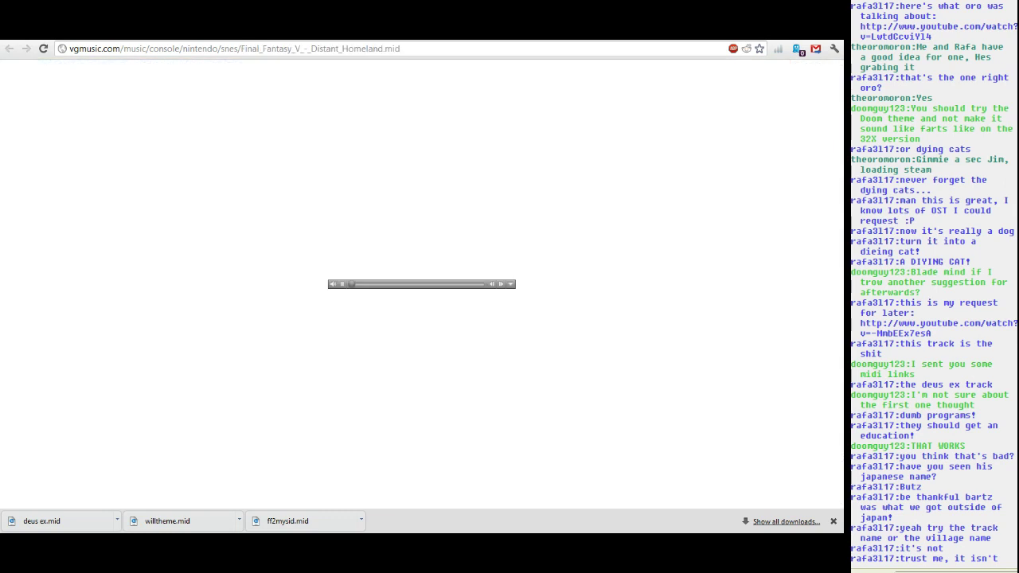
key("alt+Left")
right_click(79, 388)
left_click(116, 443)
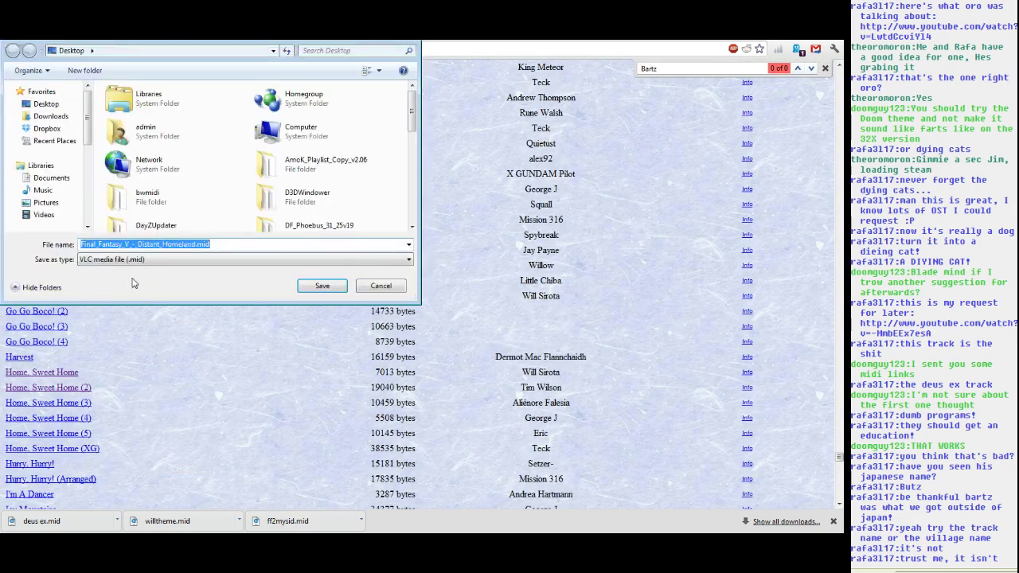
left_click(315, 288)
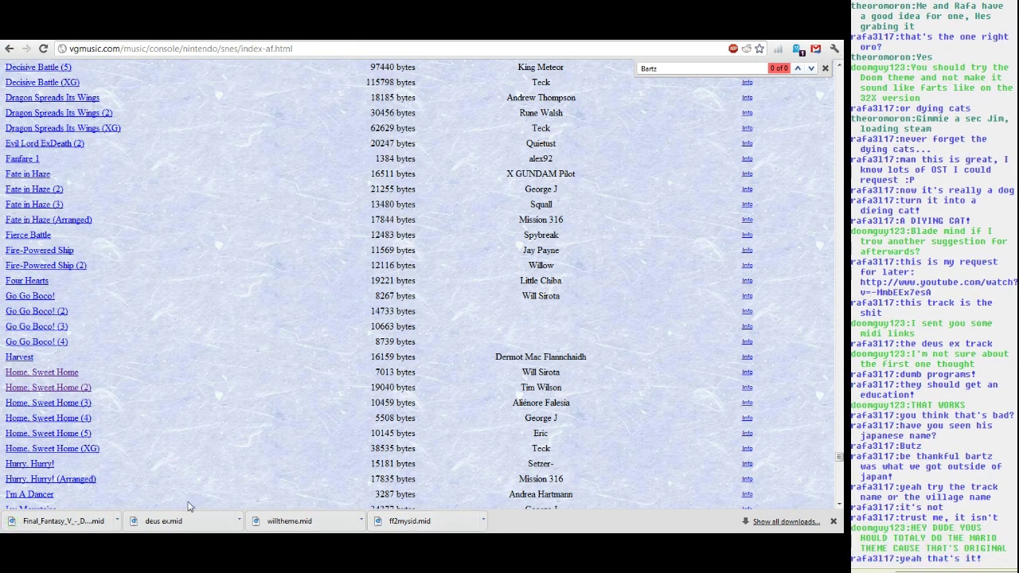
Show the downloaded willtheme.mid in its folder, then return to the browser with the Final Fantasy V video.
left_click(359, 524)
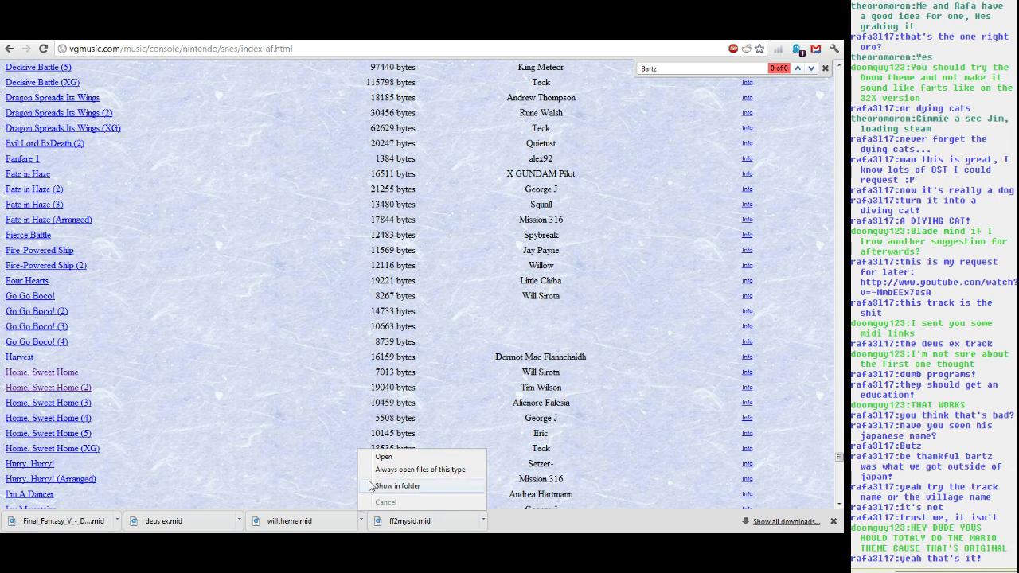
left_click(270, 445)
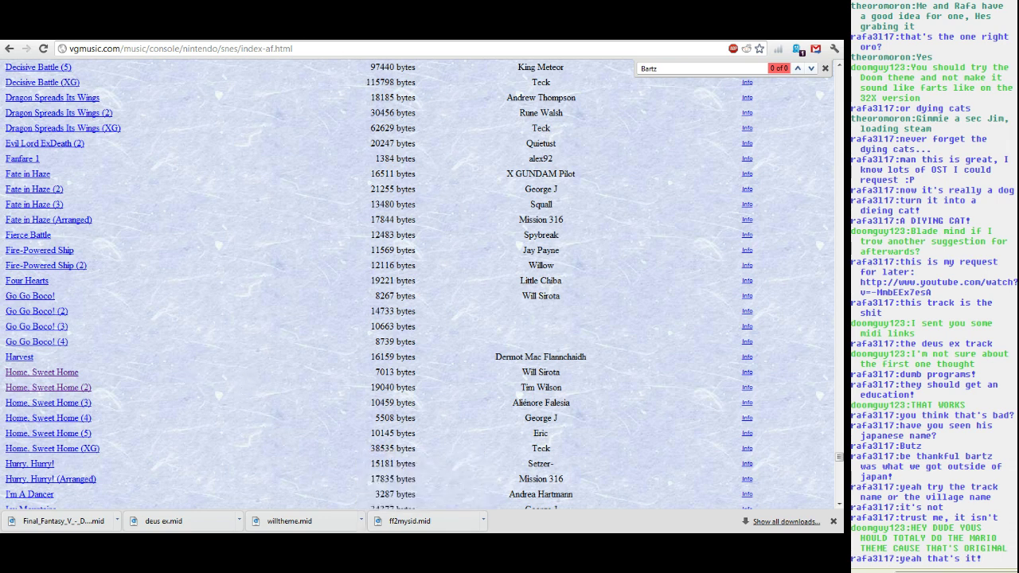
key("ctrl+Tab")
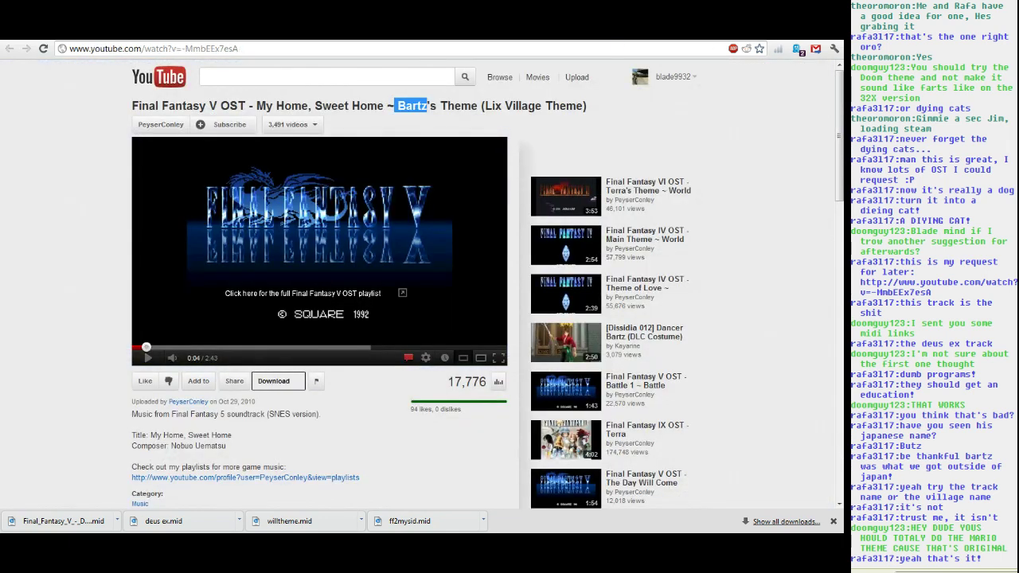
key("alt+Tab")
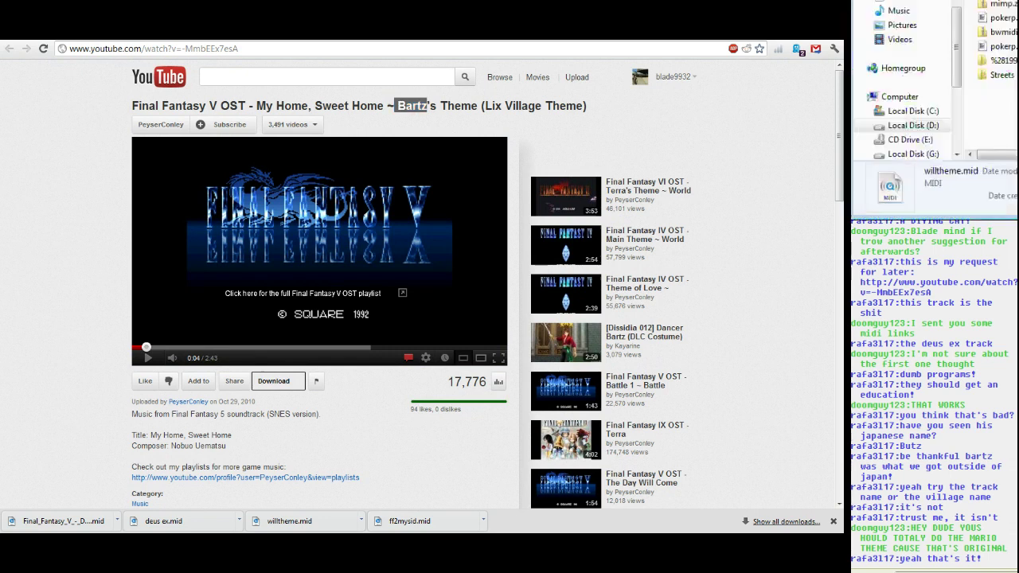
key("alt+Tab")
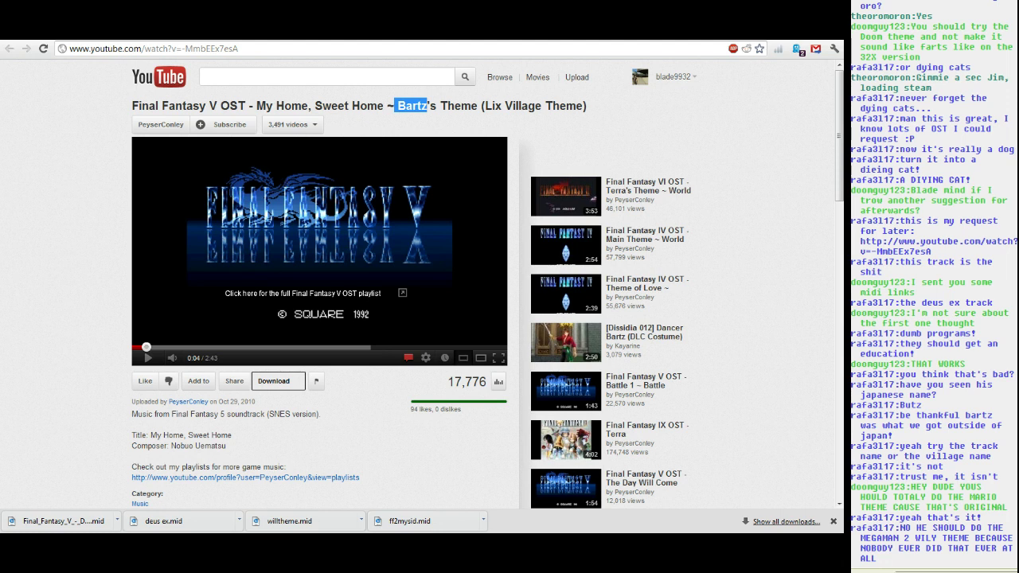
Pause the Distant Homeland MIDI preview and set the VLC volume to 75% for the playing WAV file.
left_click(390, 34)
left_click(310, 34)
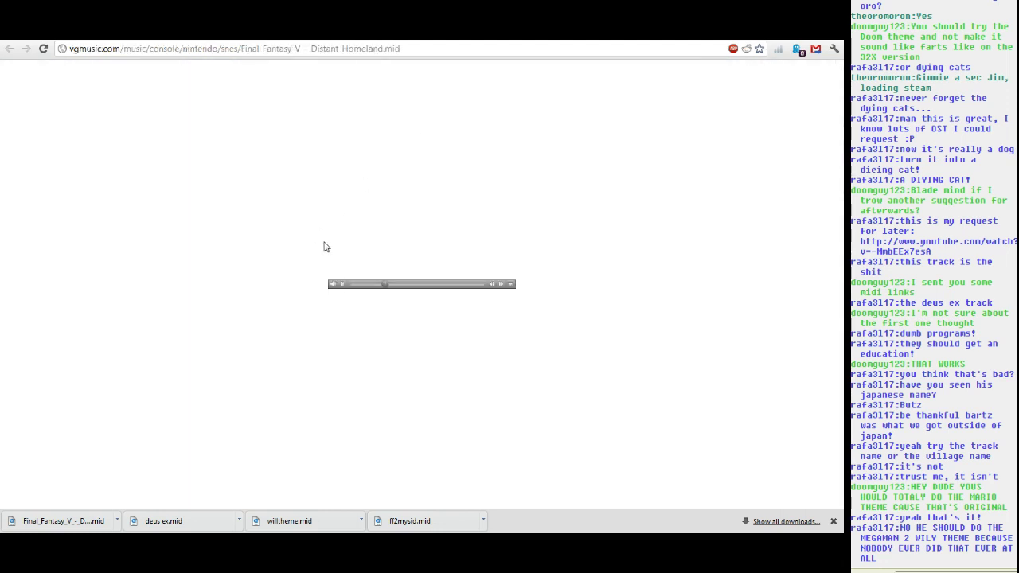
left_click(341, 284)
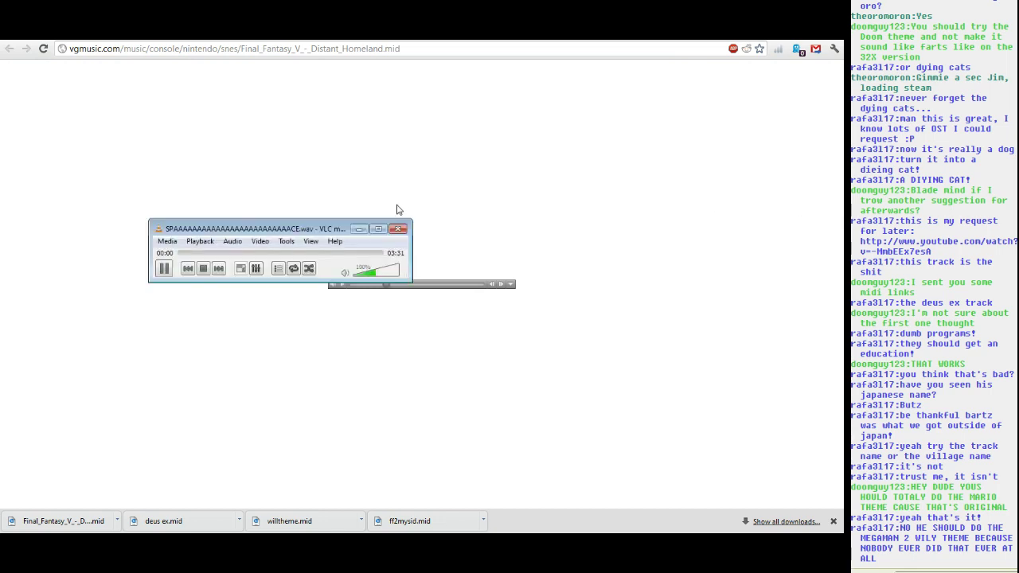
left_click_drag(365, 272, 375, 275)
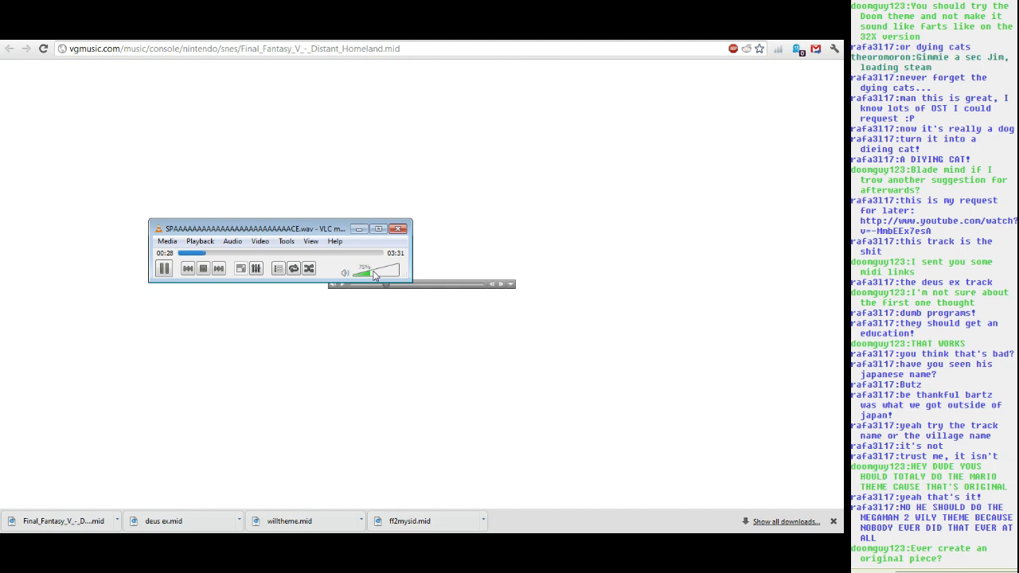
Search the web for "mkass effect 2 starmap" in a new tab.
key("ctrl+t")
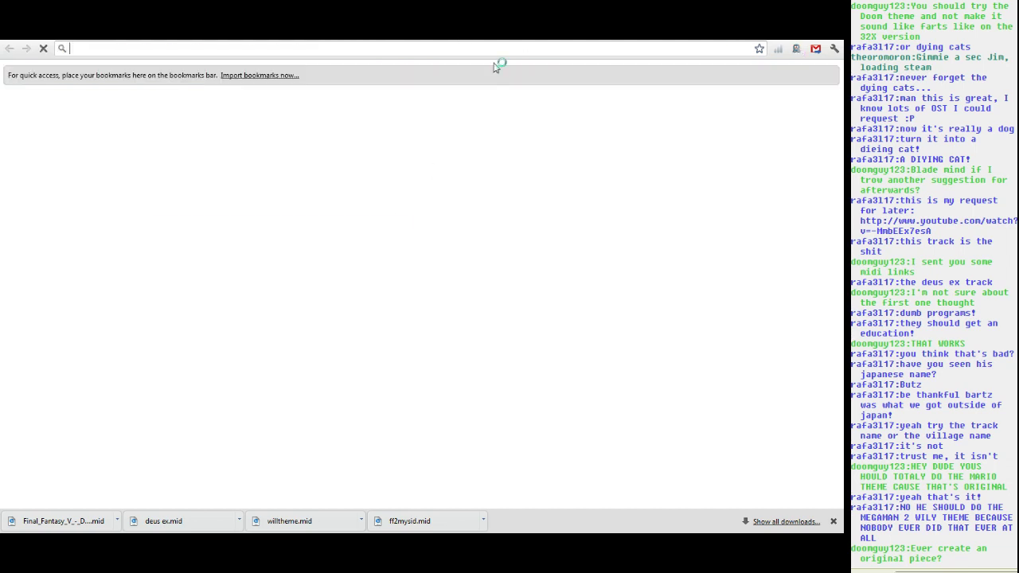
type("mkass effect")
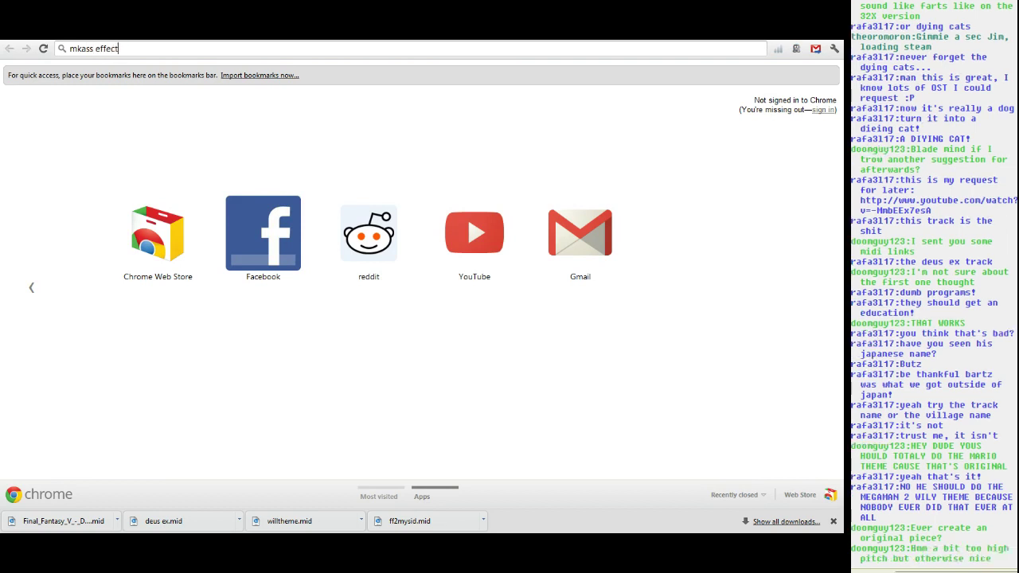
type(" 2 starmap")
key("Return")
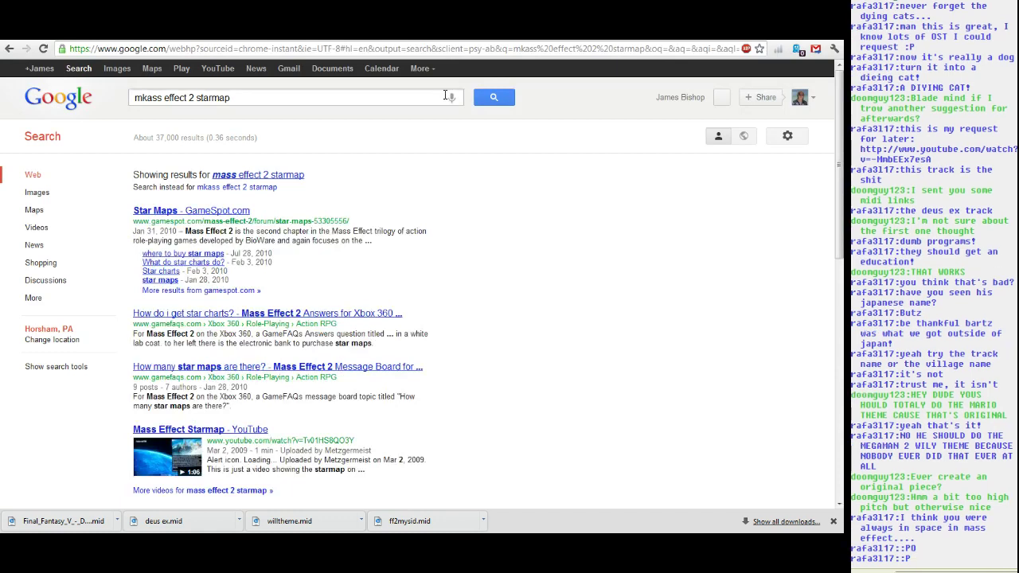
Add "ost" to the search and open the YouTube result "Mass Effect 2 OST - New Worlds".
left_click(271, 97)
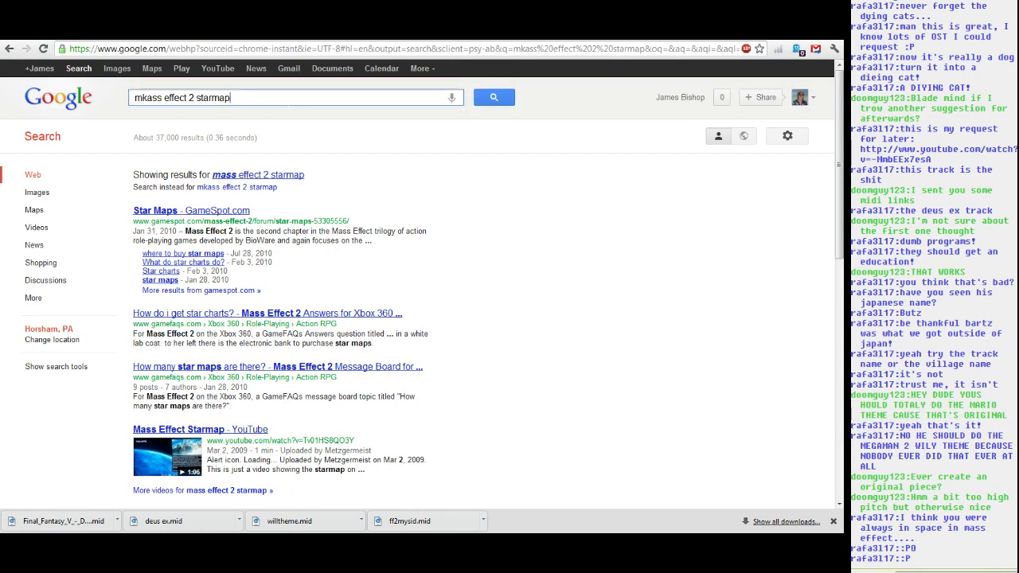
type("ost")
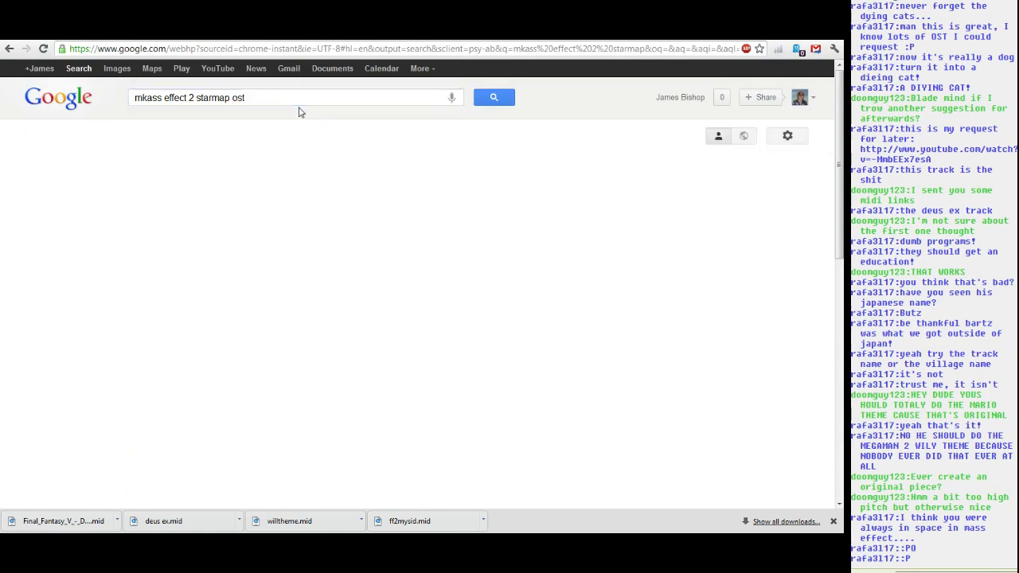
left_click(283, 174)
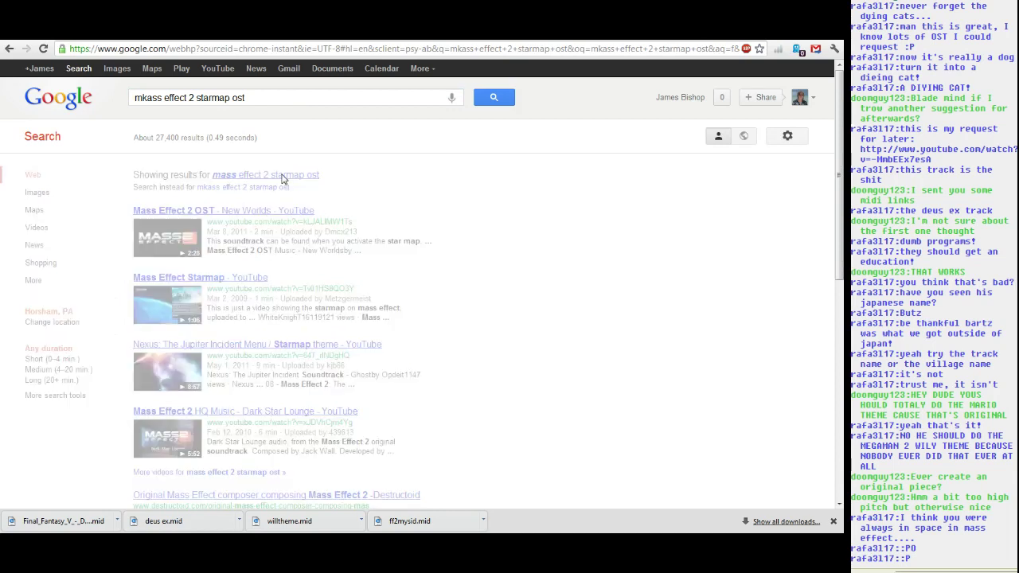
left_click(232, 177)
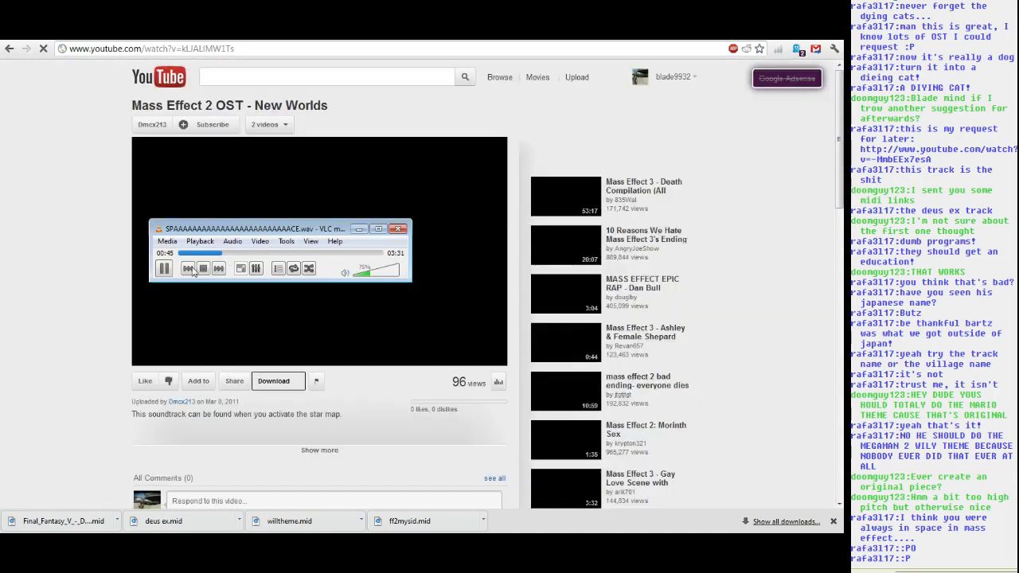
Pause the WAV file in VLC and play the Mass Effect 2 OST - New Worlds video in the browser.
left_click(164, 269)
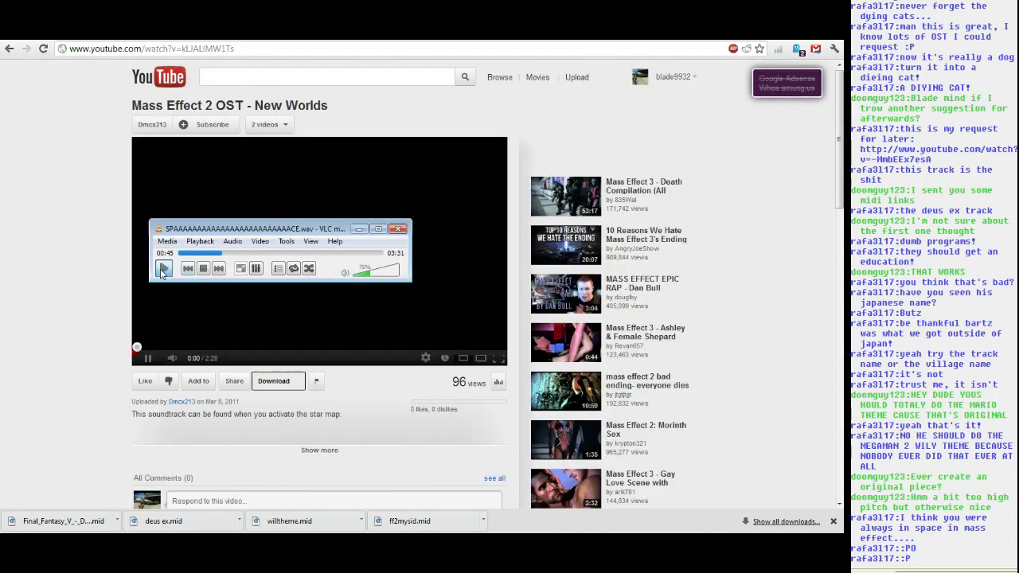
left_click(81, 338)
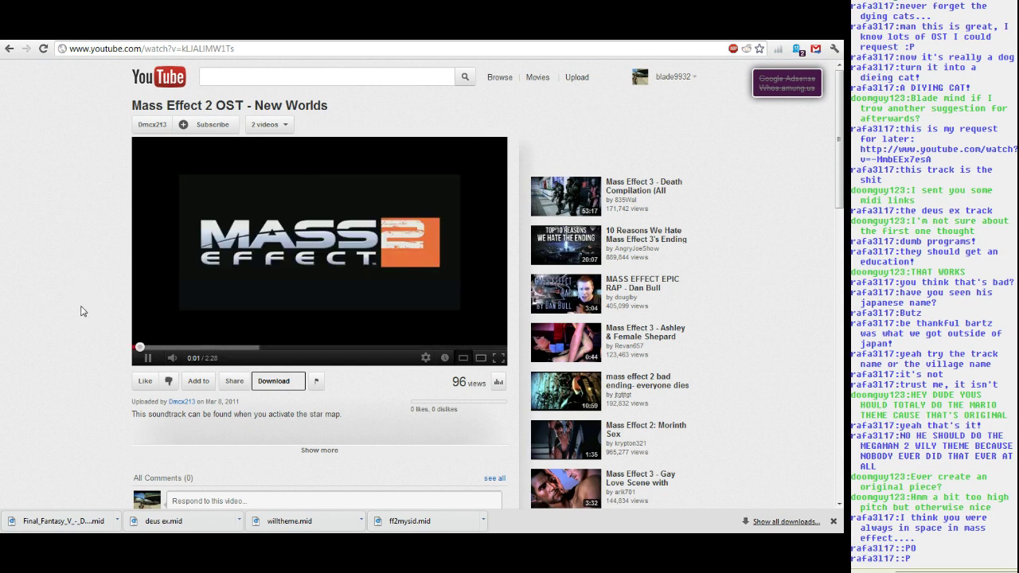
scroll(81, 309, "down", 2)
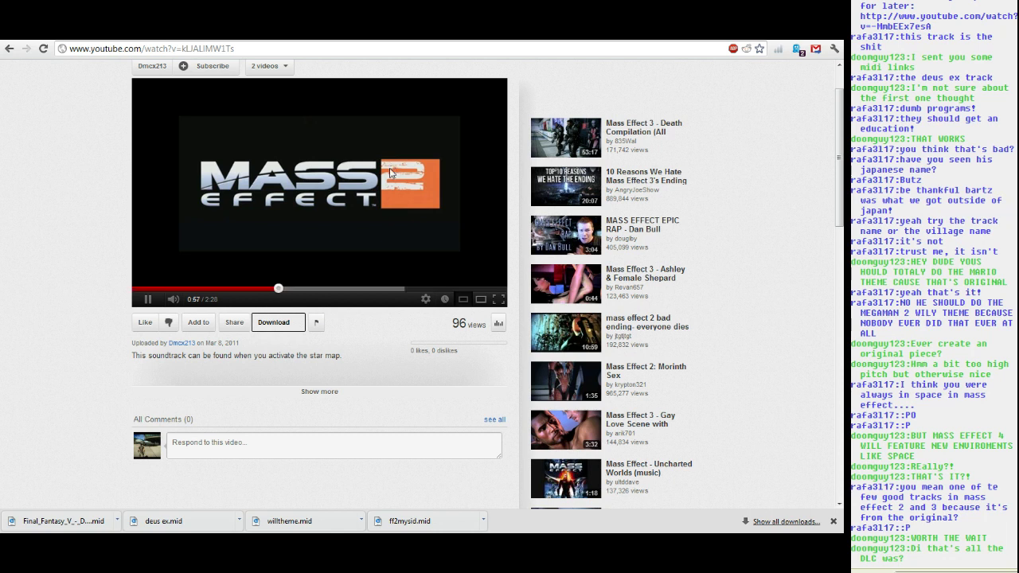
scroll(387, 170, "up", 1)
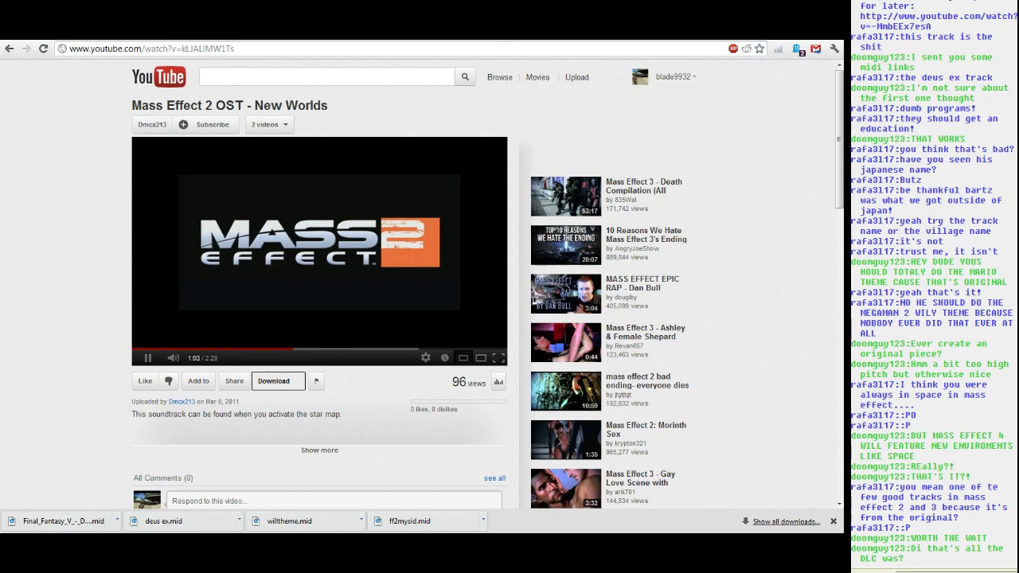
Leave the Mass Effect 2 video, minimize the browser and resume the paused WAV file in VLC.
left_click(546, 34)
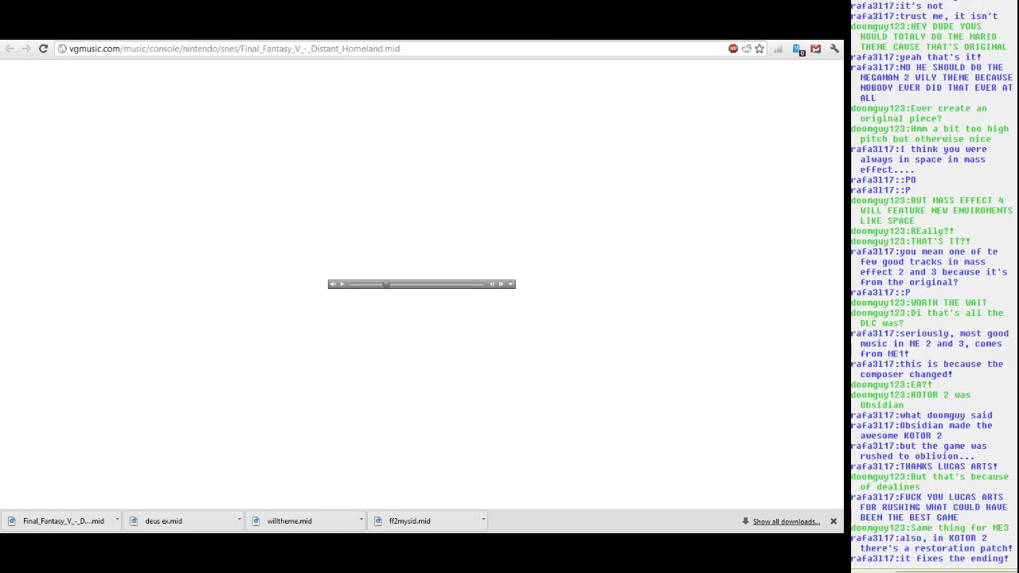
left_click(784, 35)
left_click(163, 268)
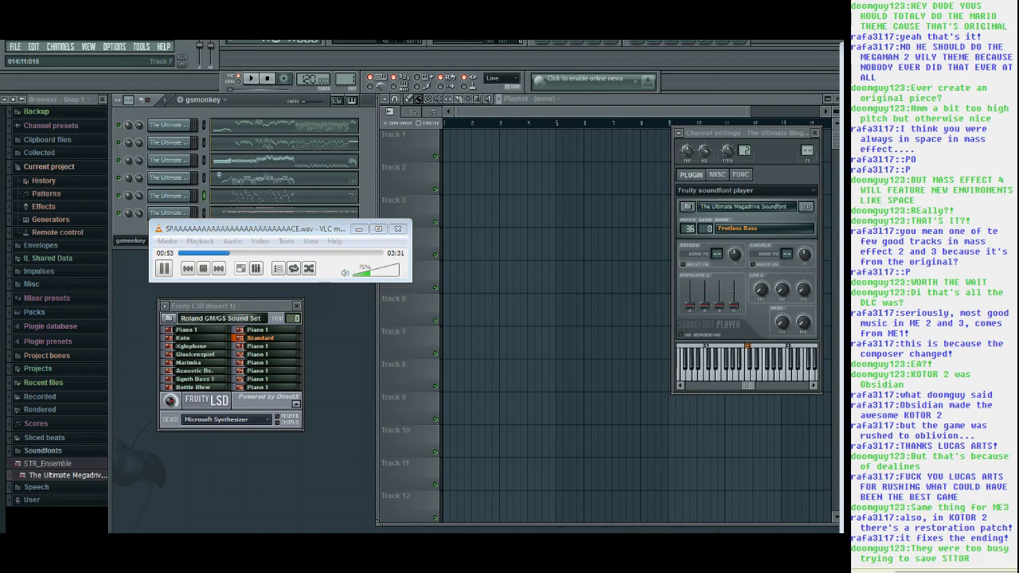
Close the playing WAV file, and briefly play and close sonicwhite.wav, sonicwhite2.wav and final.wav in turn.
left_click(398, 230)
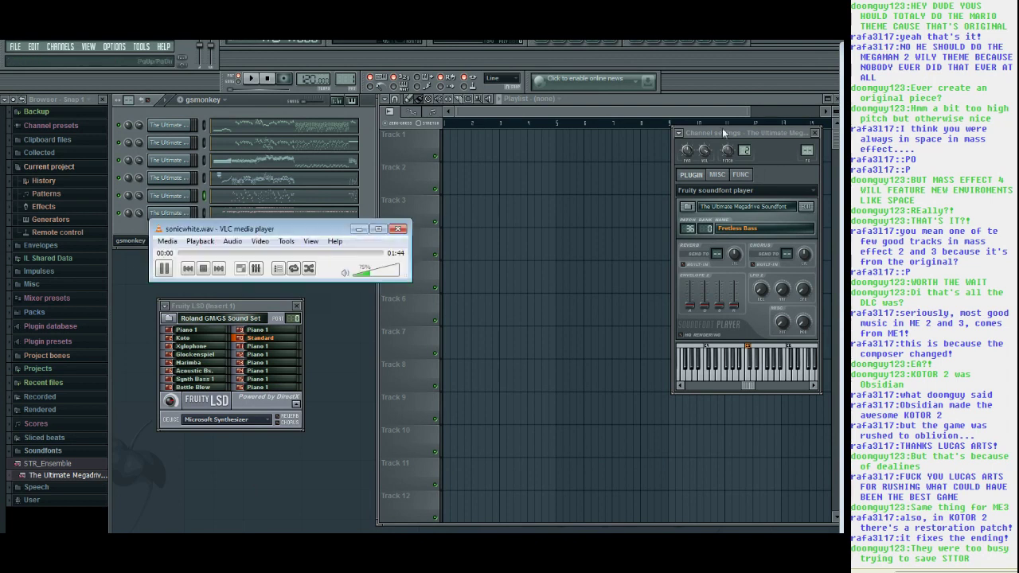
left_click(398, 230)
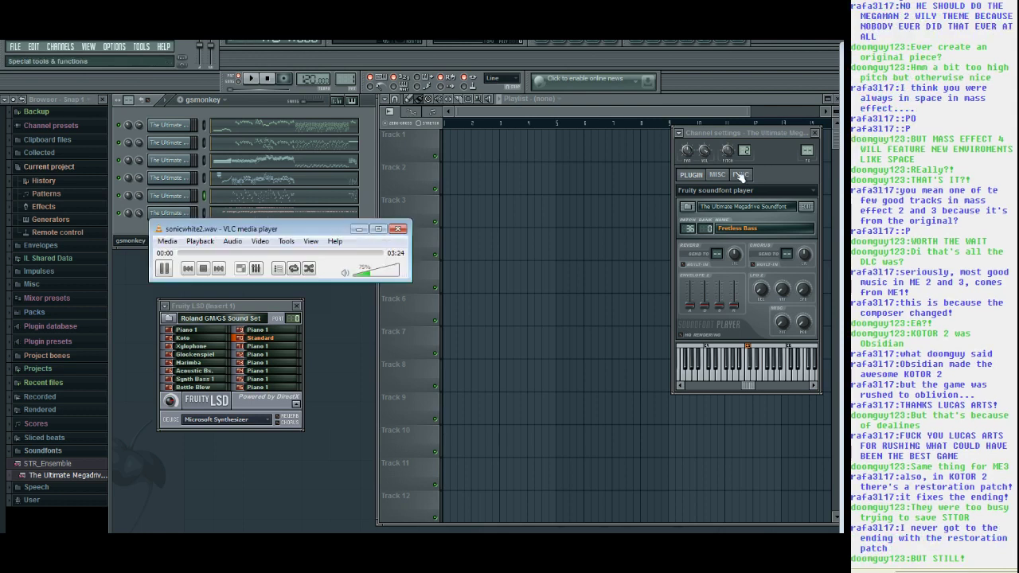
left_click(398, 230)
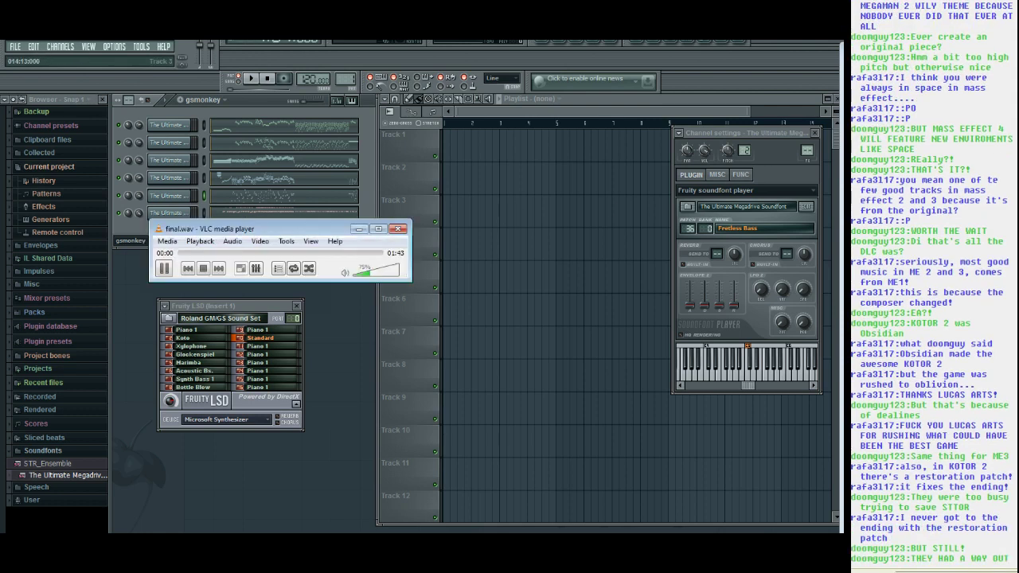
left_click(397, 229)
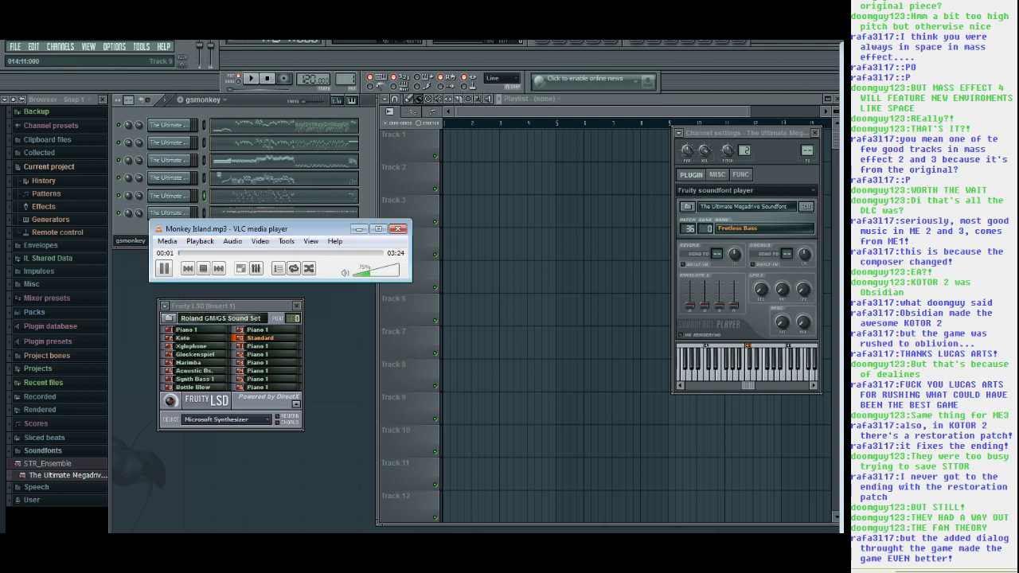
Raise the VLC volume to 122% for Monkey Island.mp3 and let it play over FL Studio.
left_click(377, 275)
left_click(379, 276)
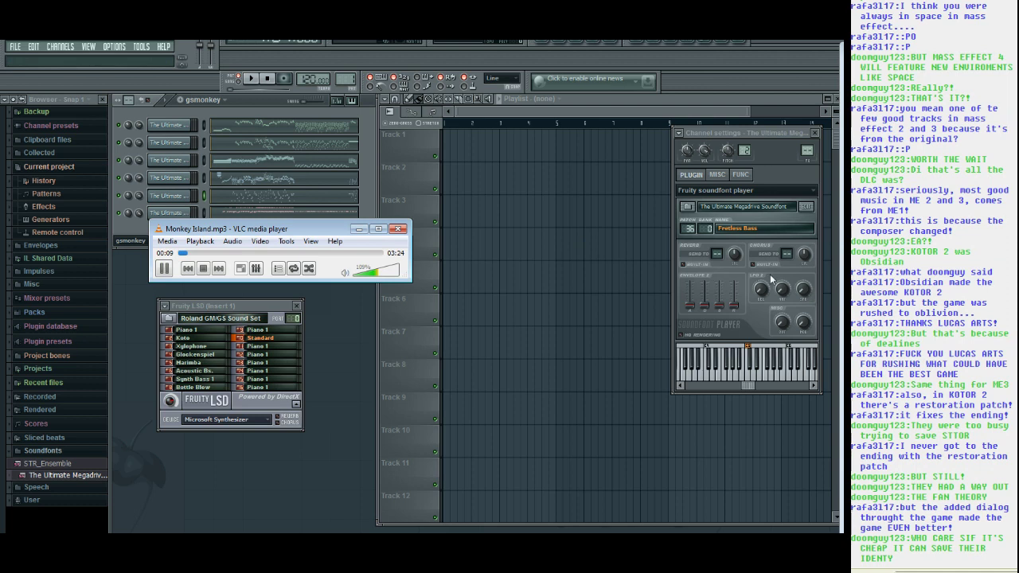
key("ctrl+Up")
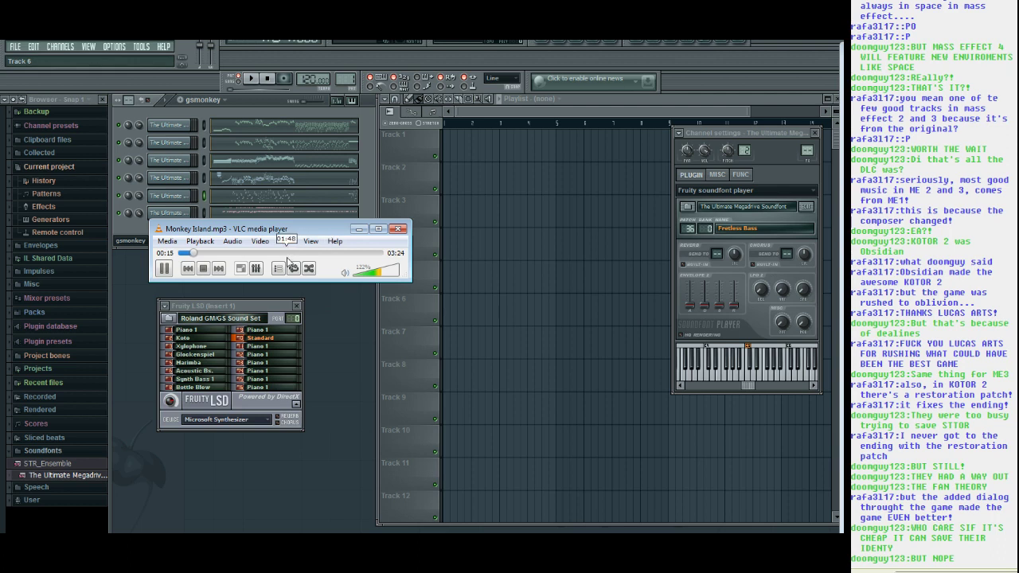
key("alt+Tab")
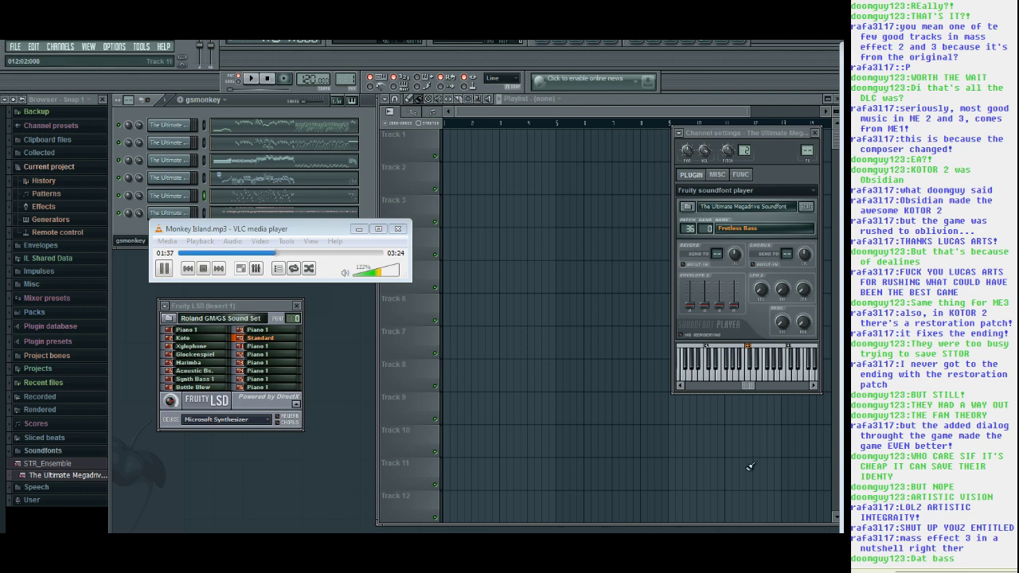
Close VLC and open Monkey Island.mp3 in Audacity, dismissing the welcome dialog and maximizing the window.
left_click(393, 232)
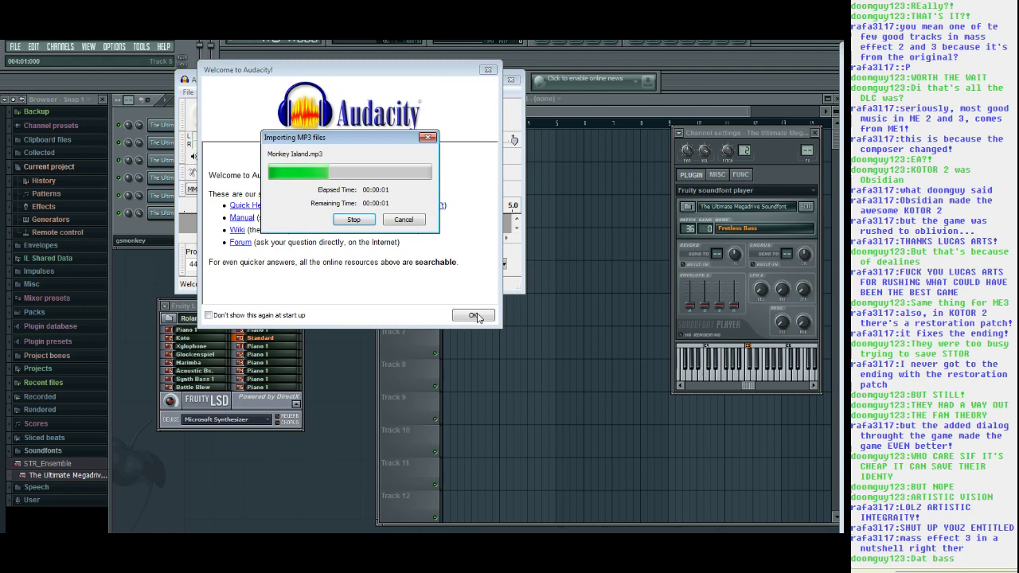
left_click(473, 315)
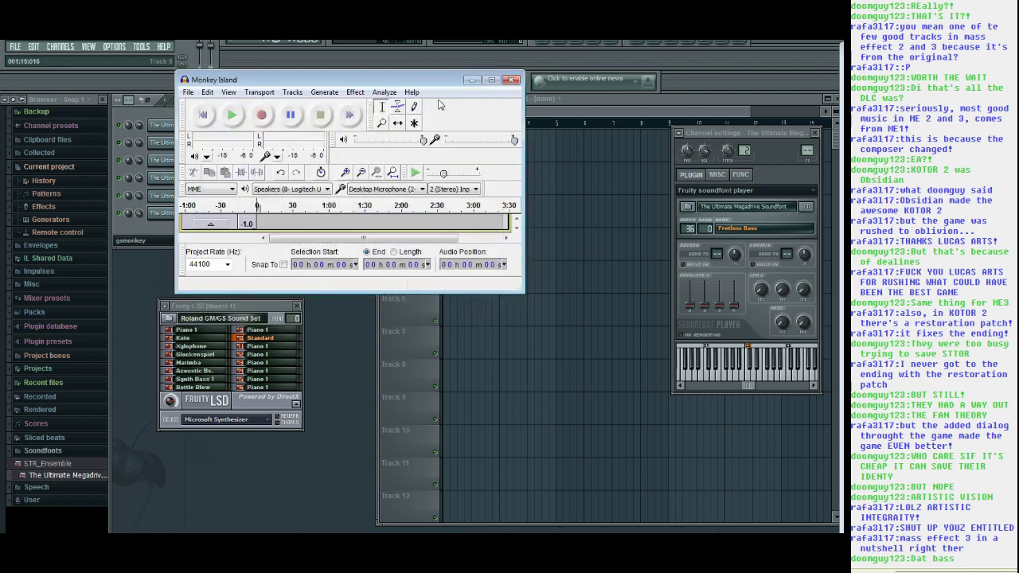
double_click(433, 83)
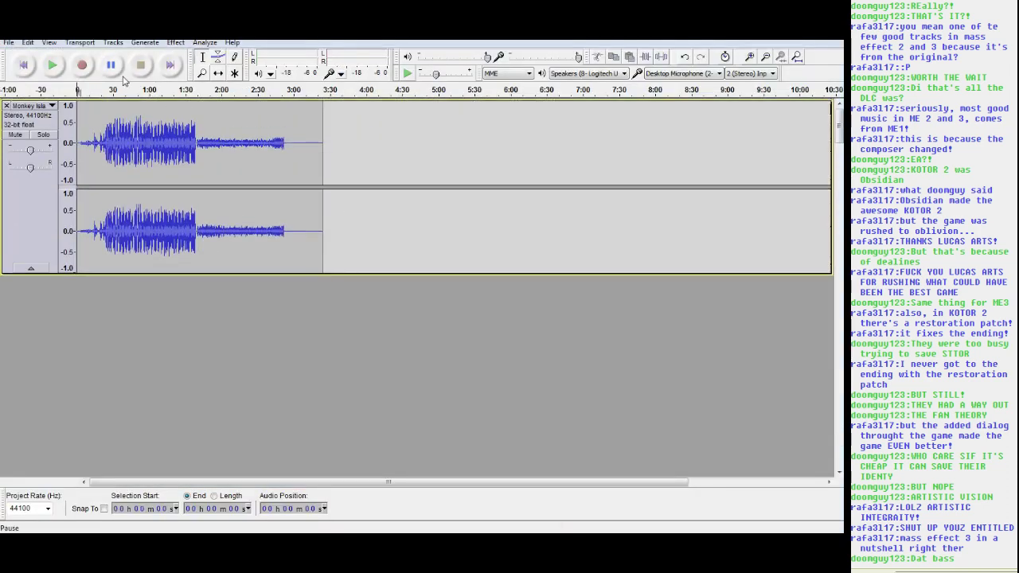
Try a Split Cut at the 1:39 position of the Monkey Island track, and undo it together with the import.
scroll(310, 235, "up", 2, "ctrl")
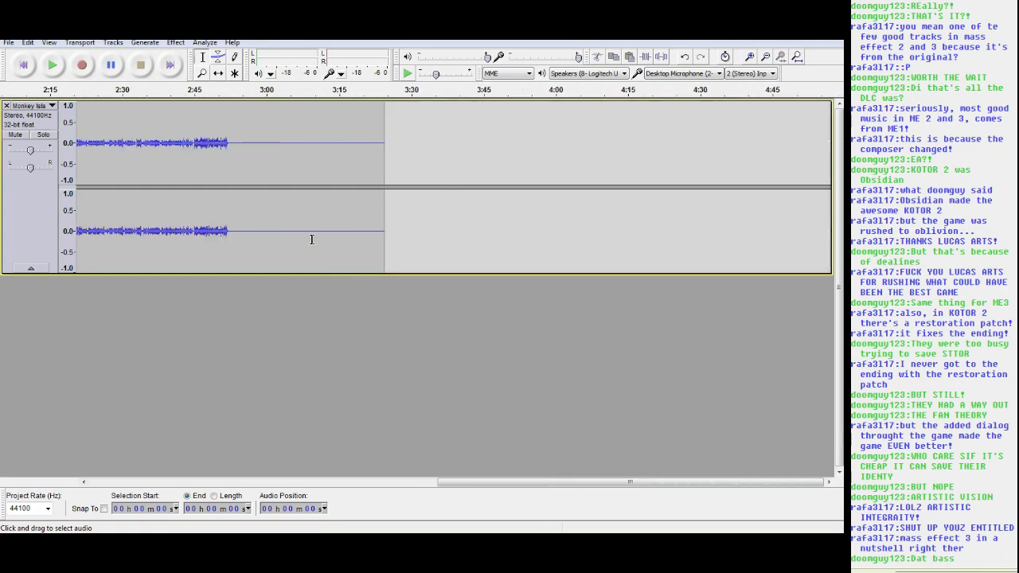
left_click_drag(459, 481, 213, 465)
left_click(375, 225)
left_click(372, 209)
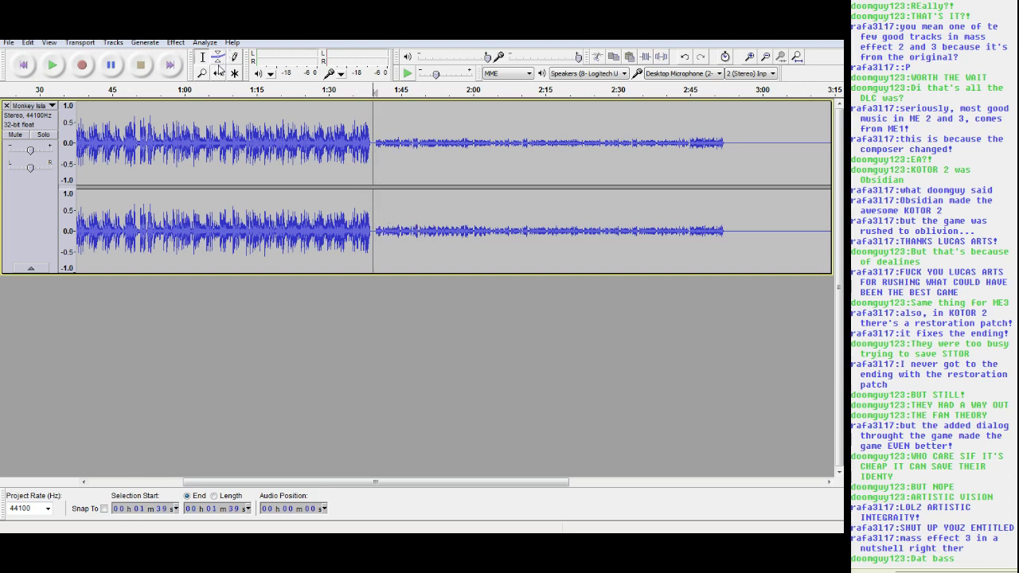
left_click(28, 44)
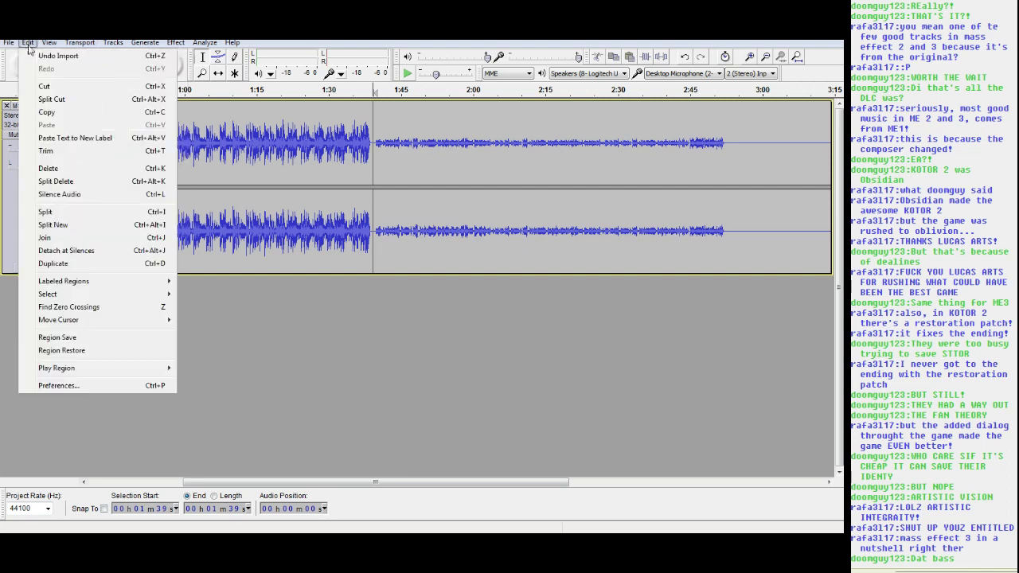
left_click(51, 99)
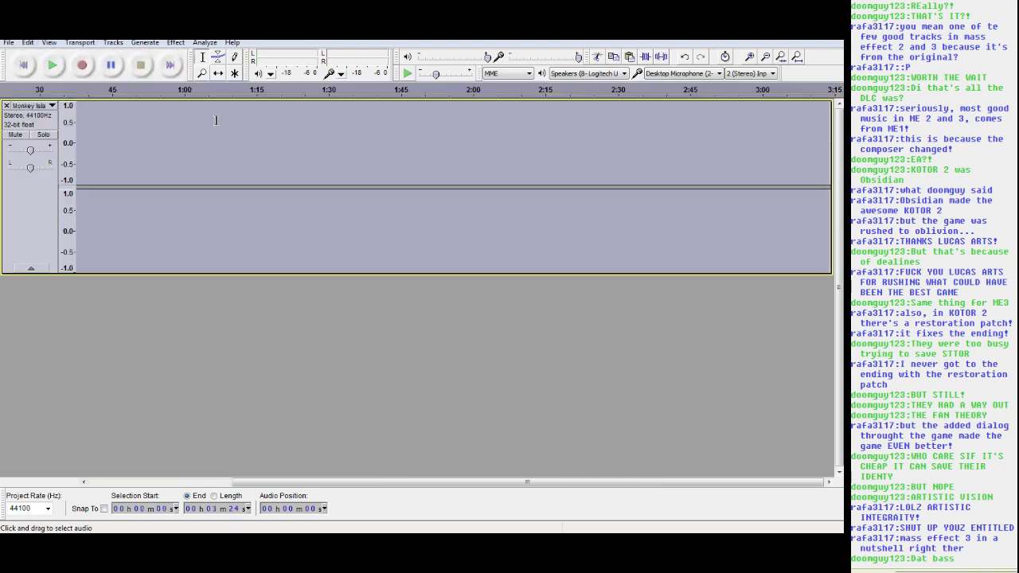
scroll(498, 260, "down", 12)
scroll(386, 270, "up", 7)
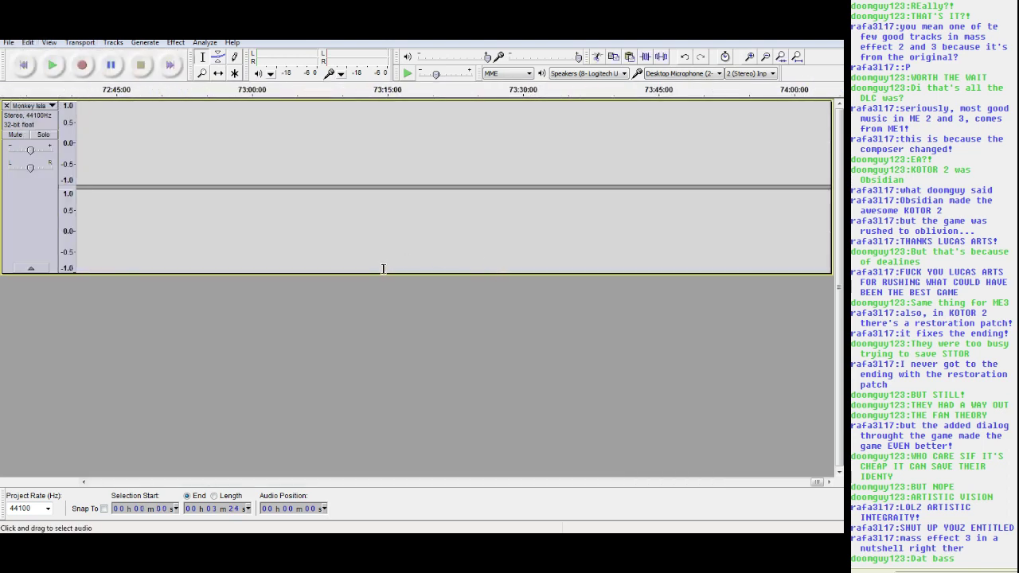
key("ctrl+z")
key("ctrl+z")
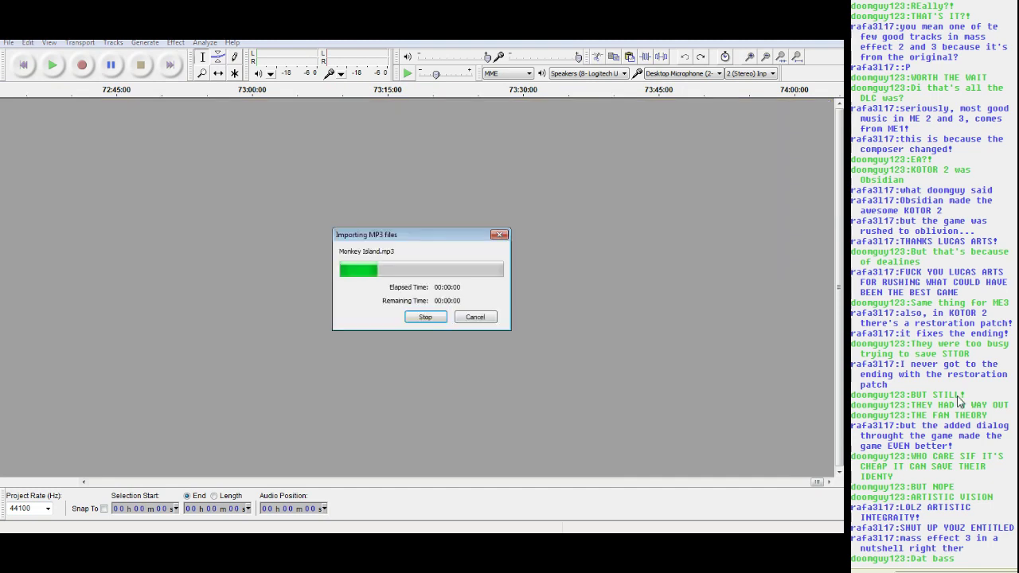
Try to trim the reimported Monkey Island track with the cursor placed at 1:39.
left_click(442, 163)
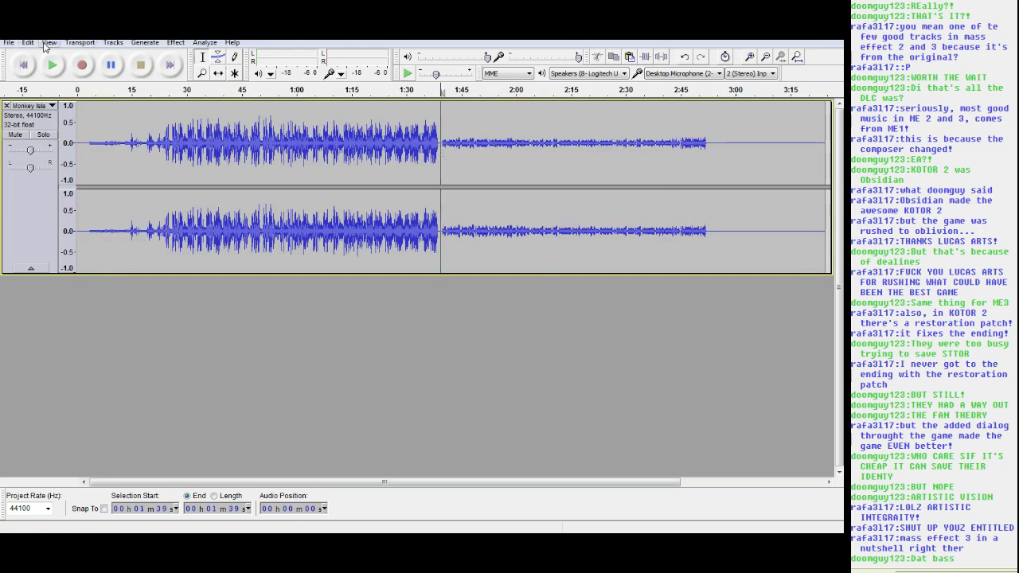
left_click(28, 42)
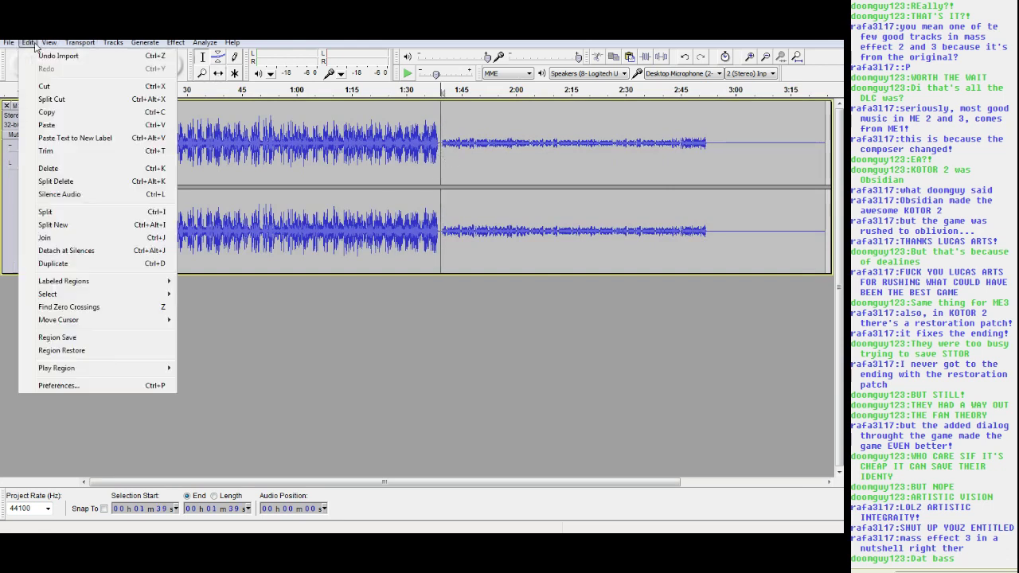
left_click(89, 151)
Select the quiet section of the Monkey Island track from 1:39 through the end and cut it.
left_click(447, 153)
left_click(440, 151)
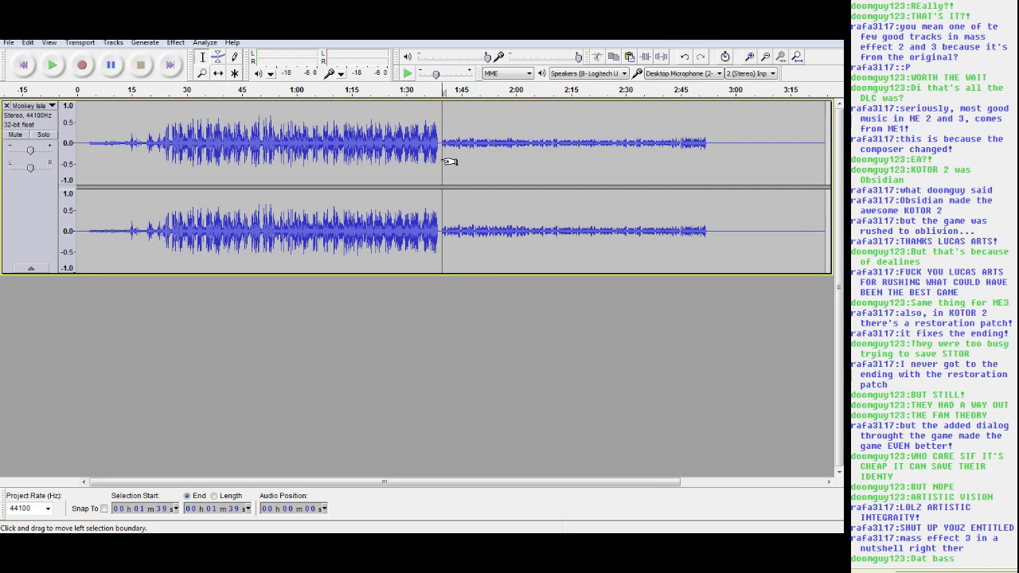
left_click(437, 151)
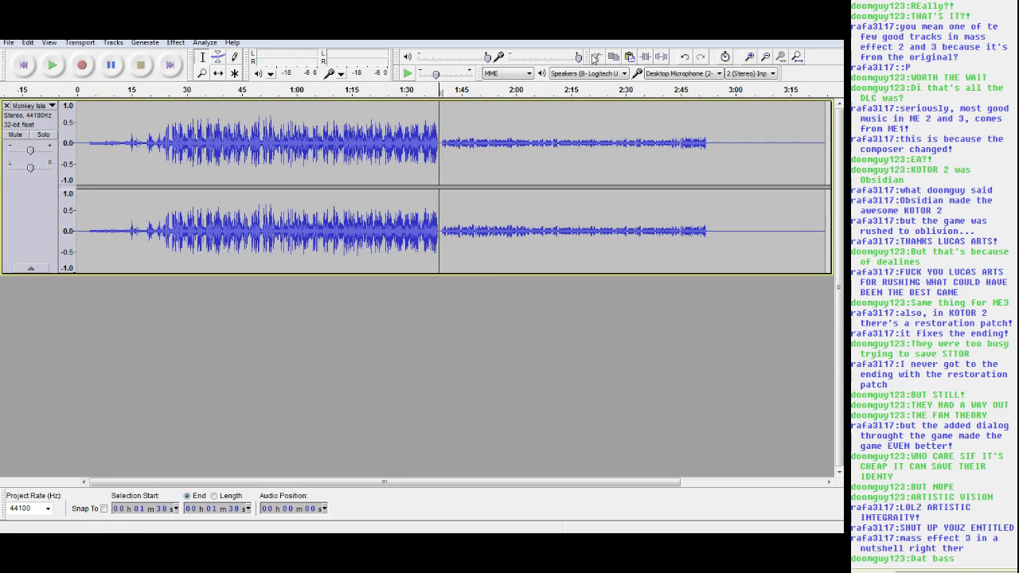
left_click(440, 150)
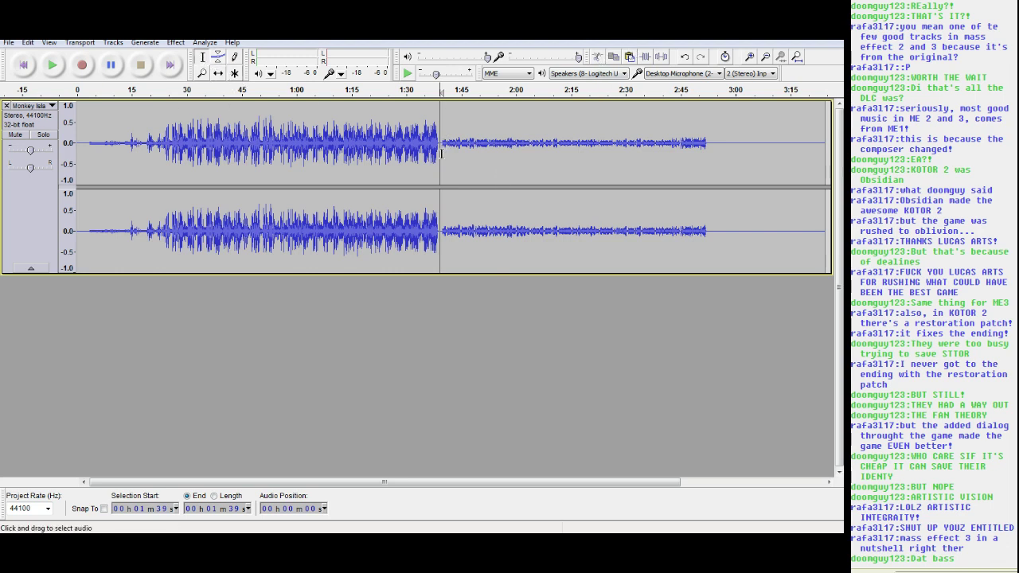
left_click_drag(446, 160, 832, 163)
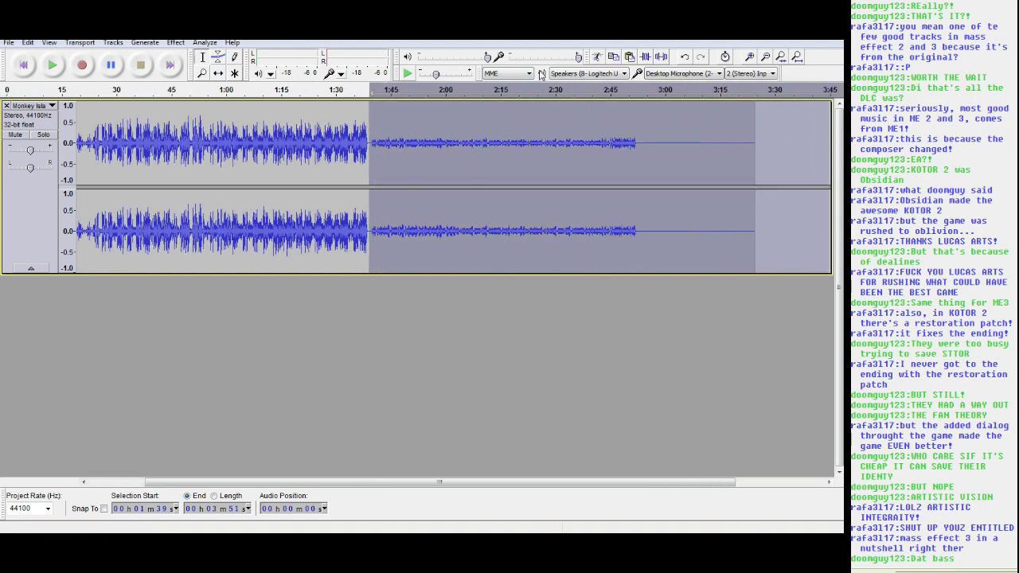
left_click(597, 57)
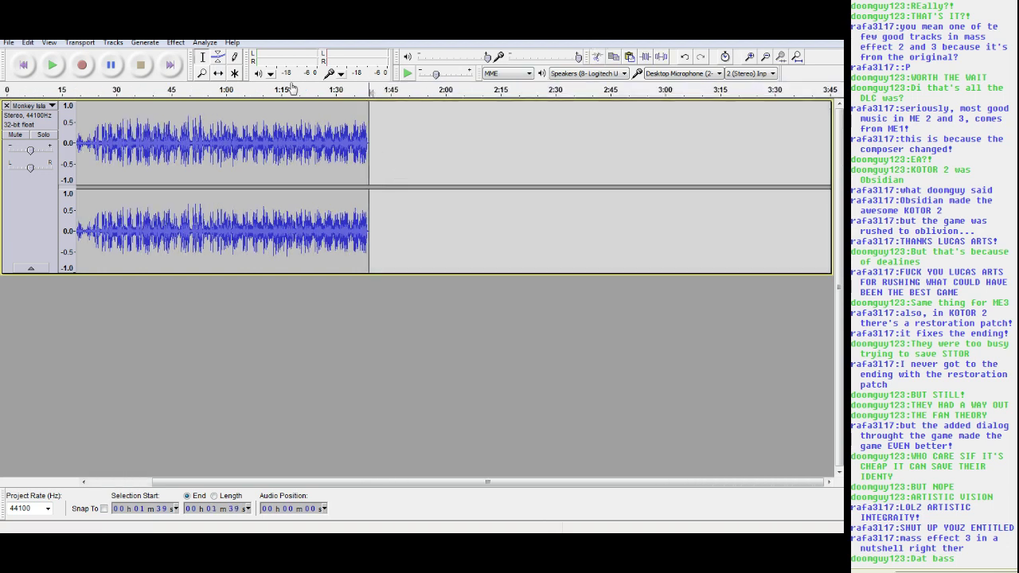
Play the shortened track from the start, skipping to about 1:00 and near its end to check it.
left_click(52, 65)
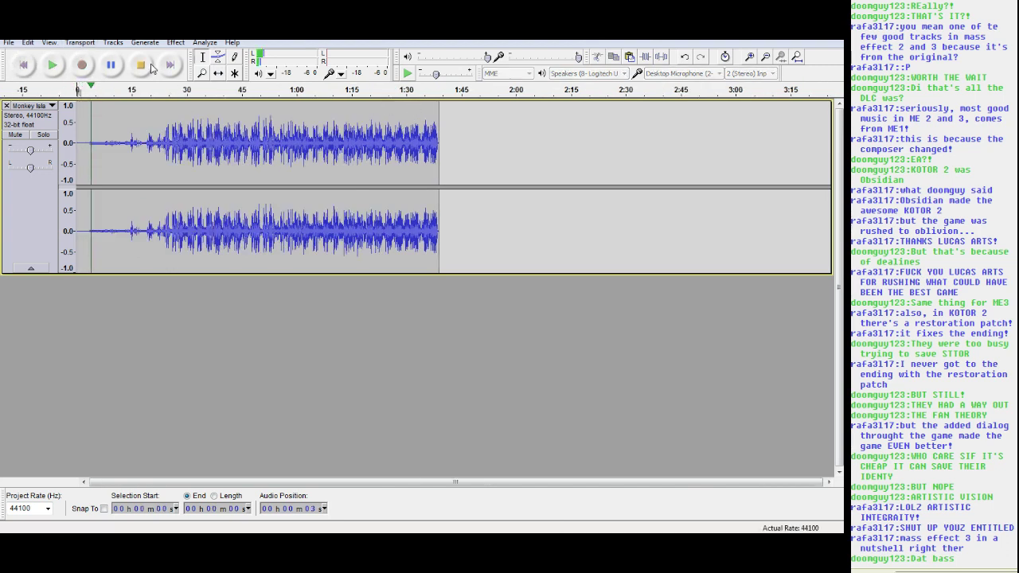
left_click(299, 89)
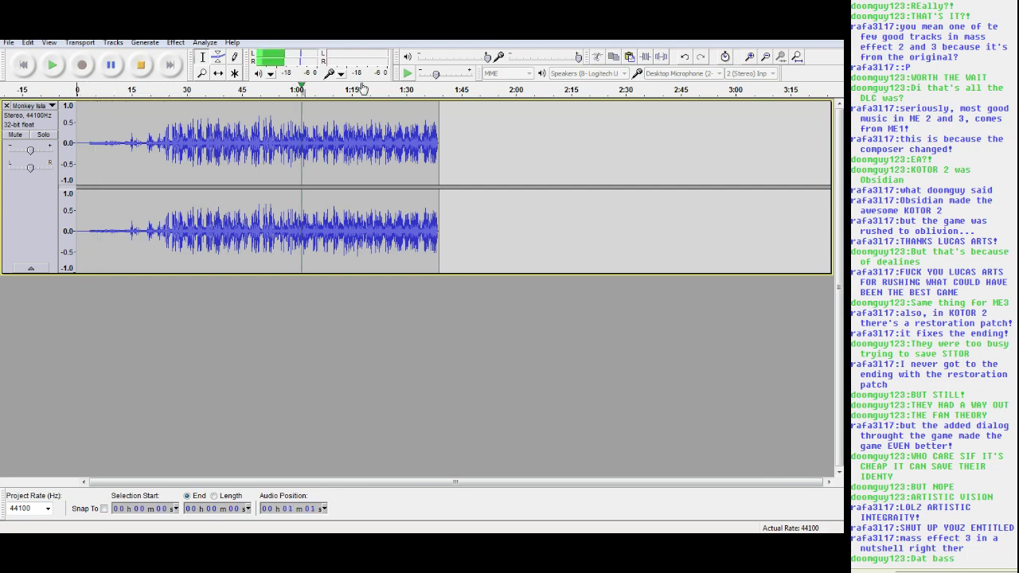
left_click(428, 89)
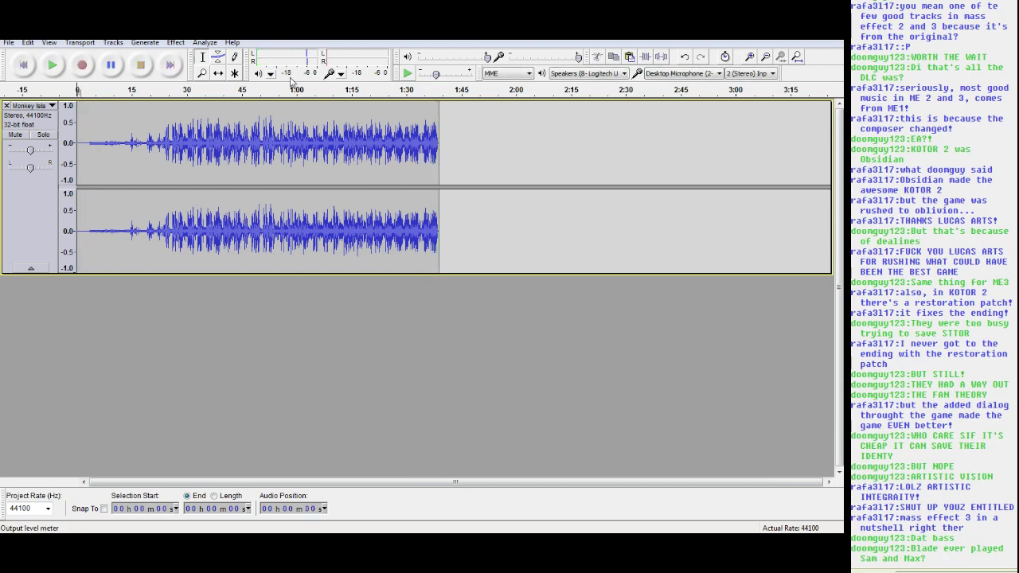
Try to export the trimmed track to the desktop as an MP3 file named Monkey Island Finished.
left_click(8, 42)
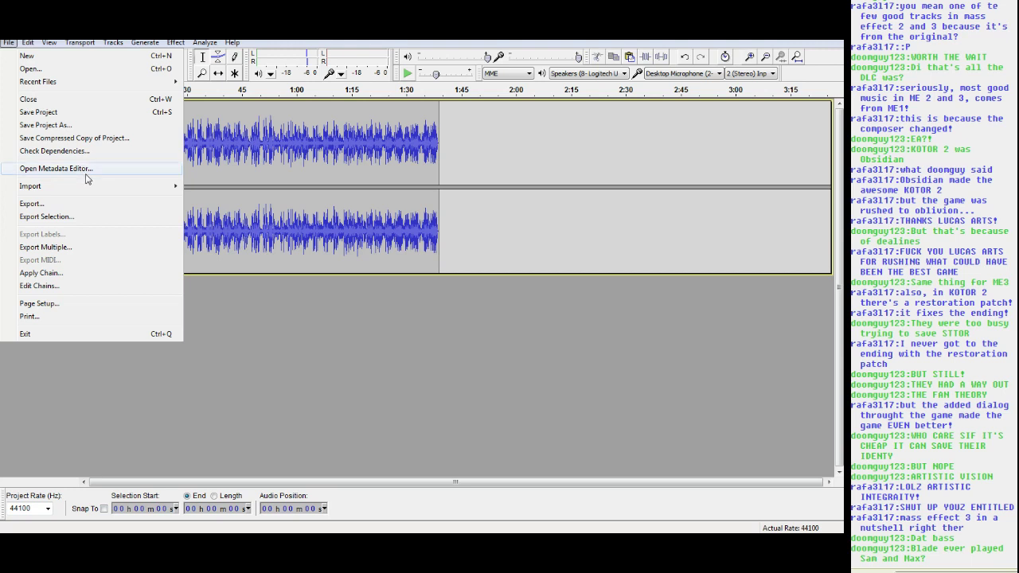
left_click(96, 204)
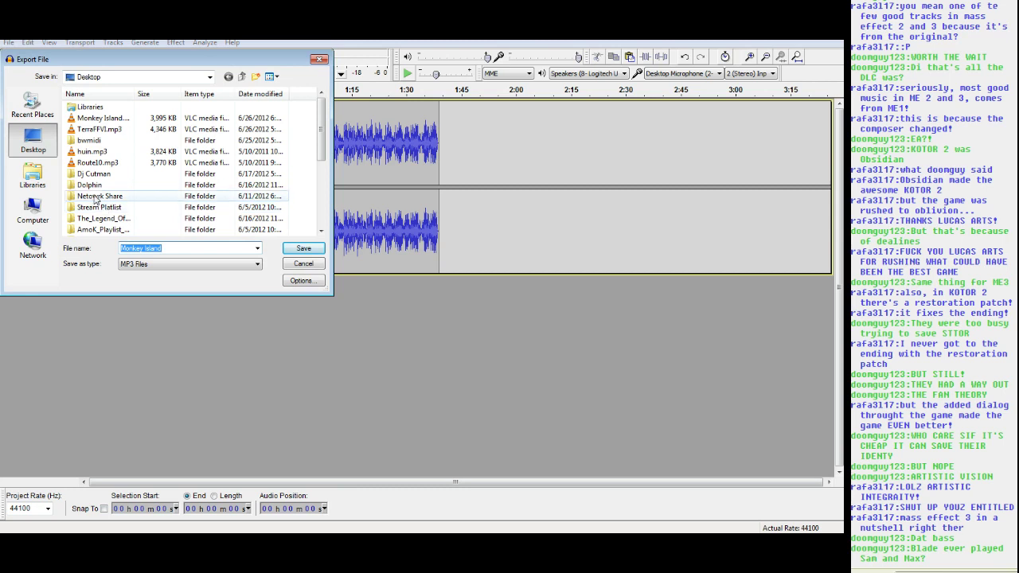
left_click(176, 249)
type("Finished")
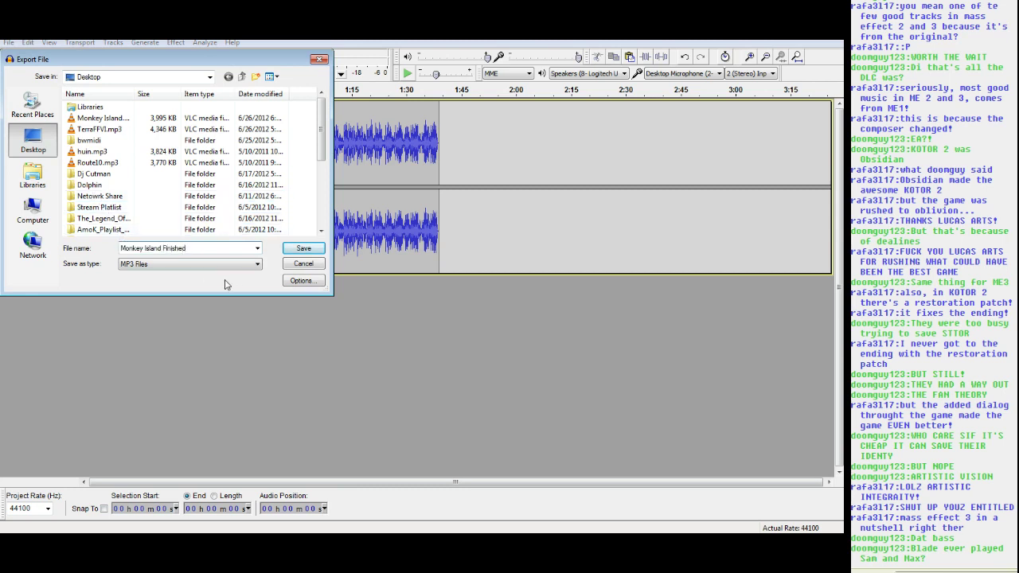
left_click(151, 263)
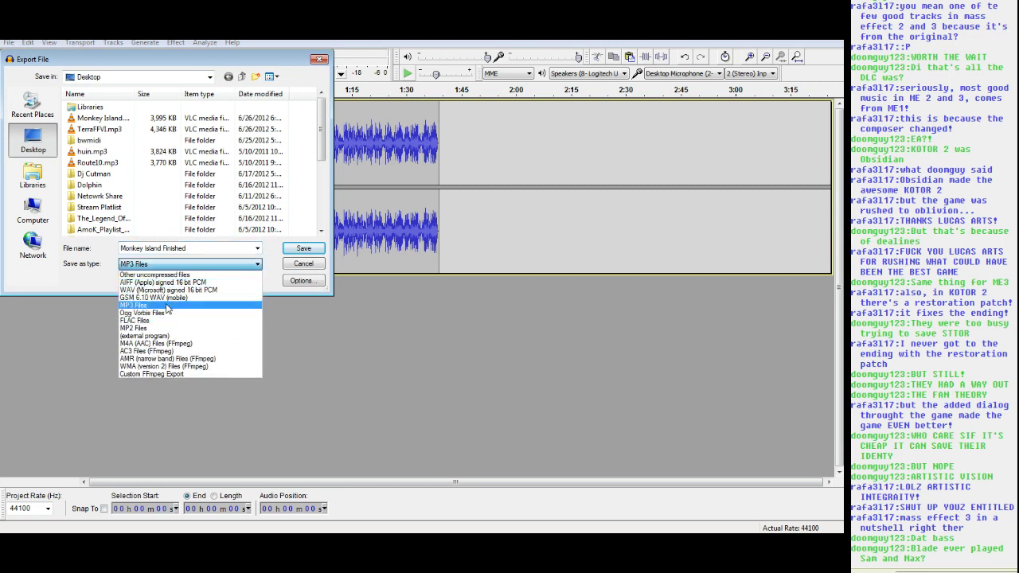
left_click(160, 307)
left_click(316, 250)
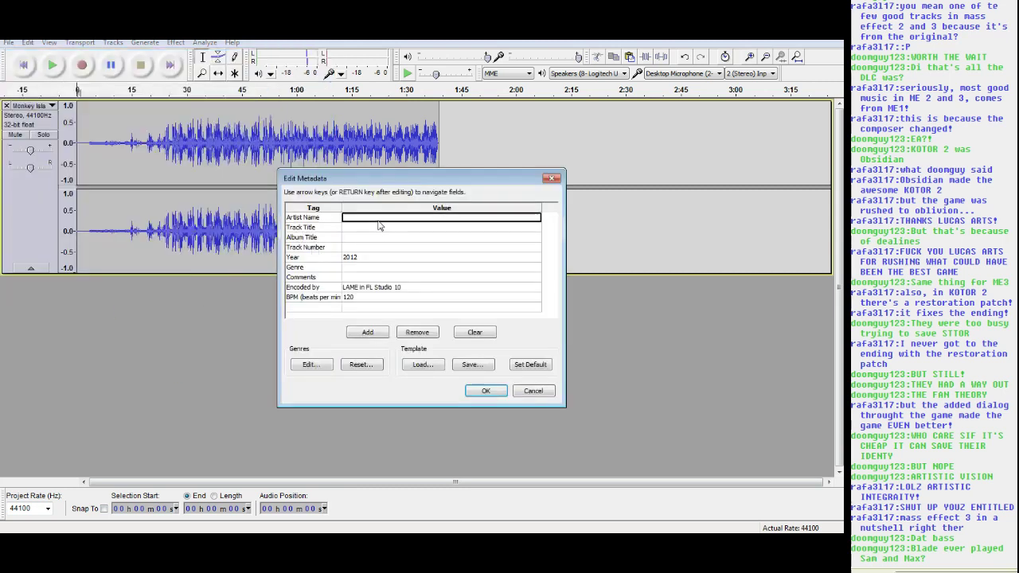
Fill in the export metadata with the creator's alias as artist name and the alias's Music (Genesis) as album title.
type("Blade9932")
key("Return")
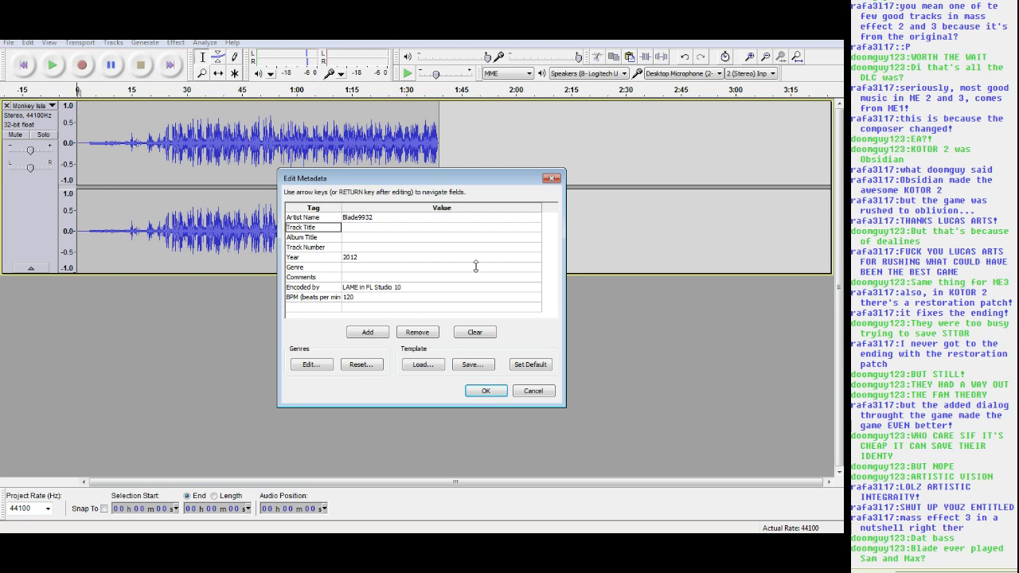
key("Tab")
key("Tab")
key("Tab")
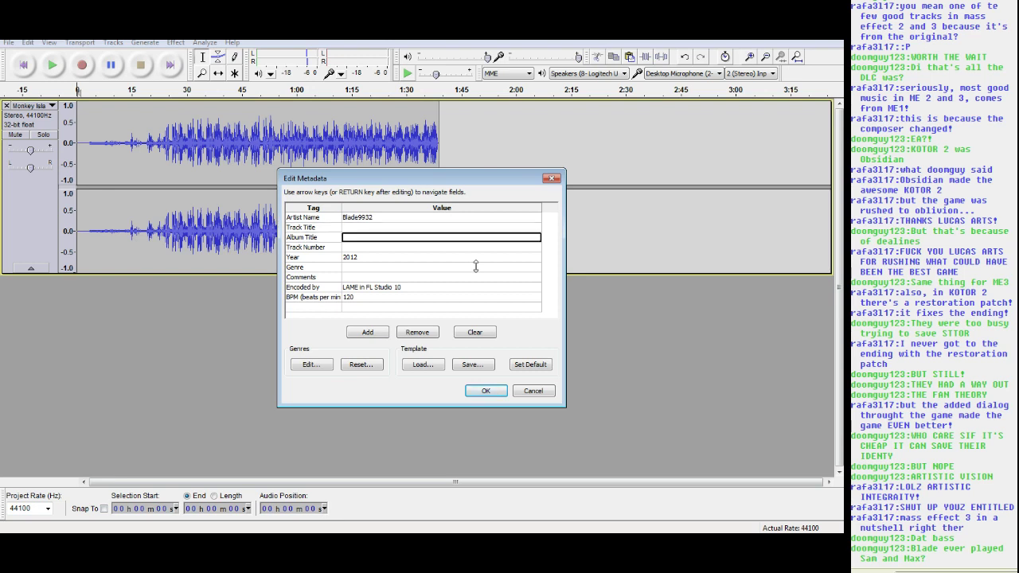
type("Blade993")
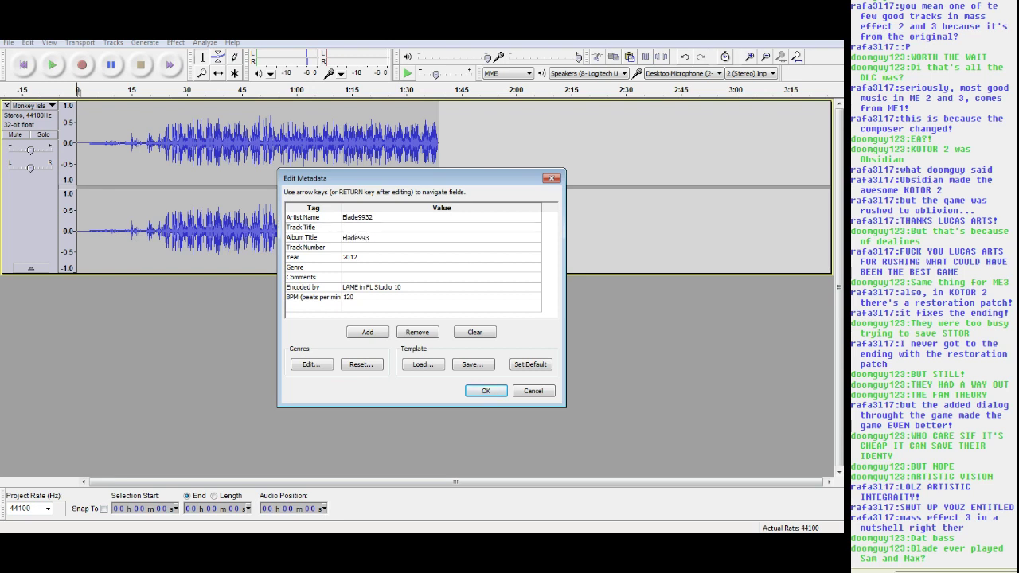
type("2's M Music (Genesis)")
Set the track title to Monkey Island, accept the metadata and dismiss the request to locate the LAME encoder.
left_click(377, 230)
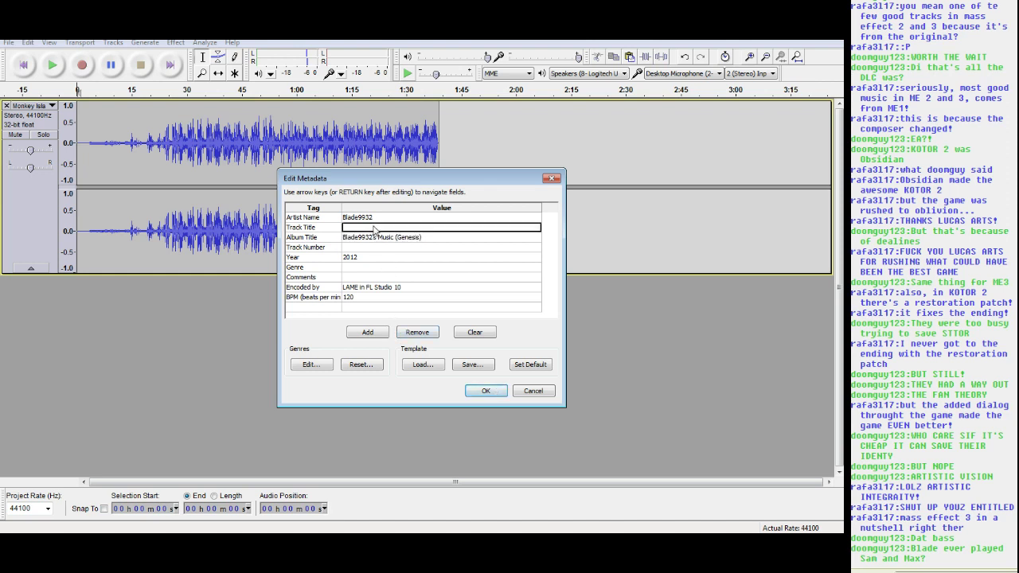
type("Monkey Island")
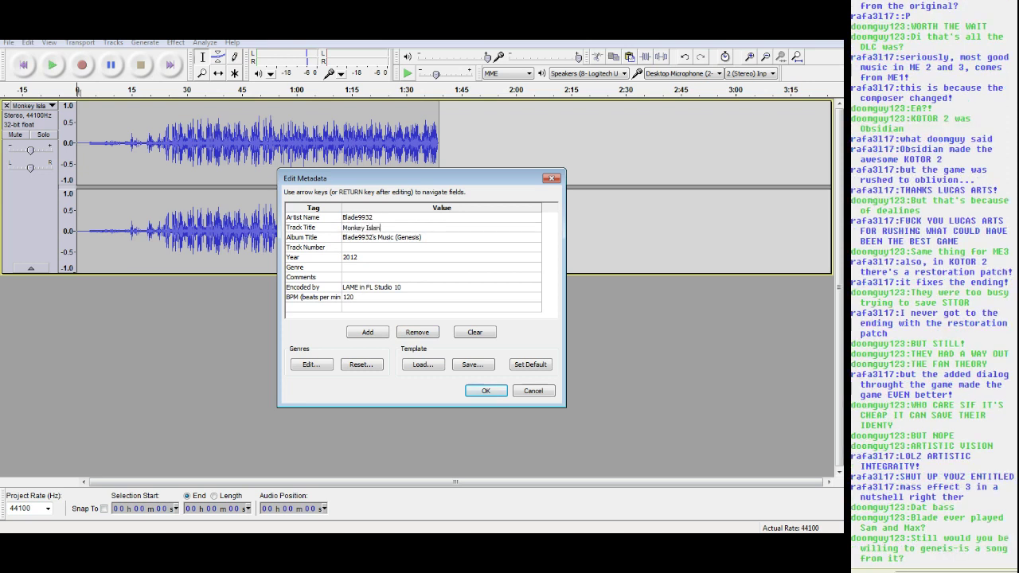
key("Return")
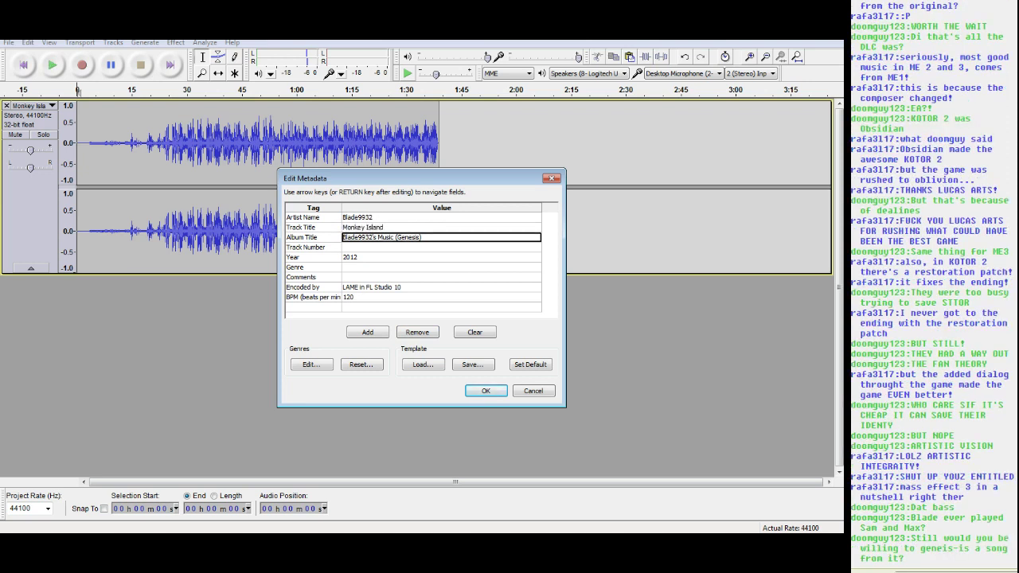
left_click(481, 391)
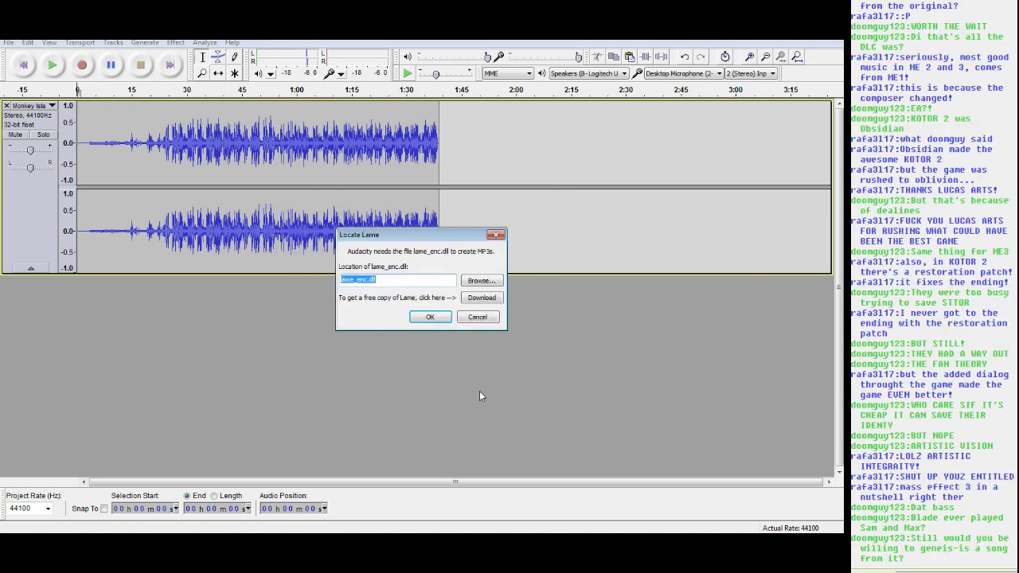
left_click(425, 316)
left_click(481, 324)
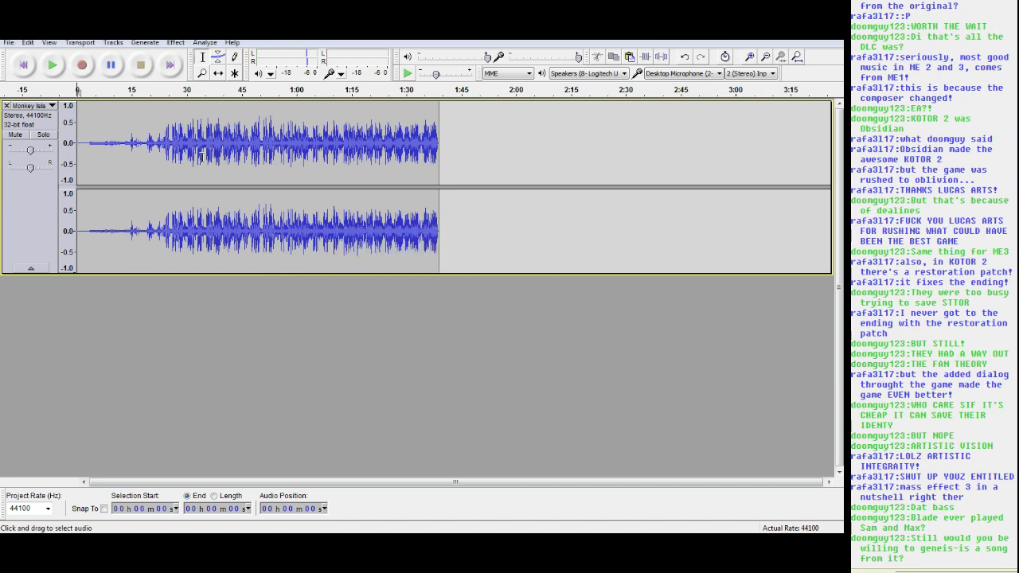
Export the trimmed track as a WAV (Microsoft) signed 16 bit PCM file named Monkey Island 2, keeping the entered metadata.
left_click(5, 44)
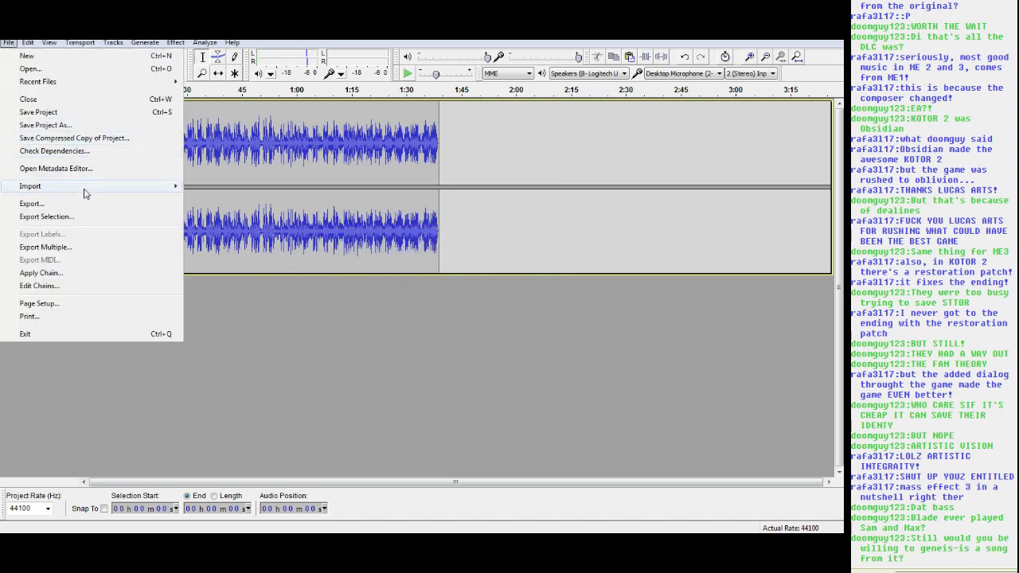
mouse_move(86, 194)
left_click(127, 204)
left_click(163, 264)
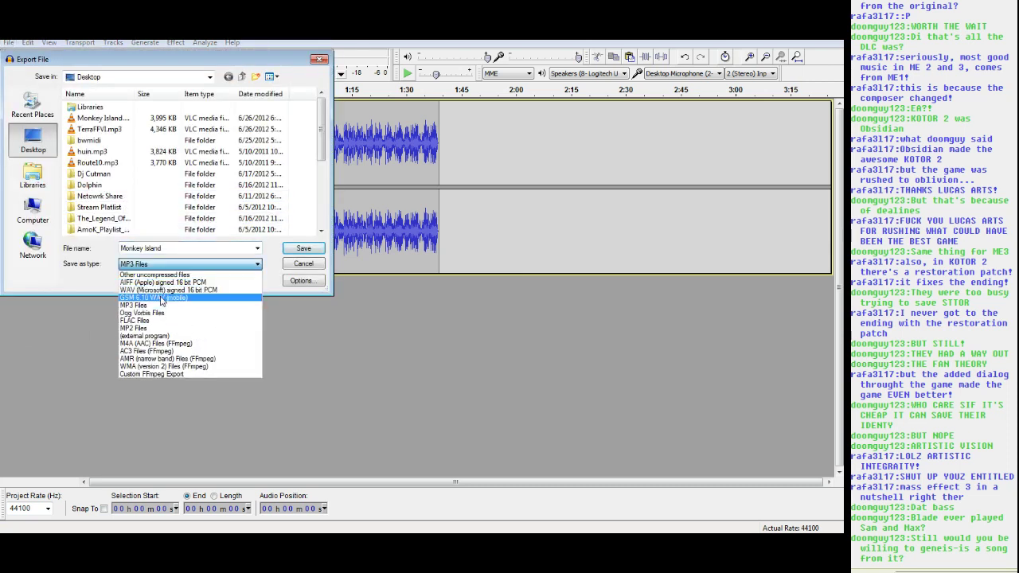
left_click(168, 290)
left_click(178, 249)
key("Return")
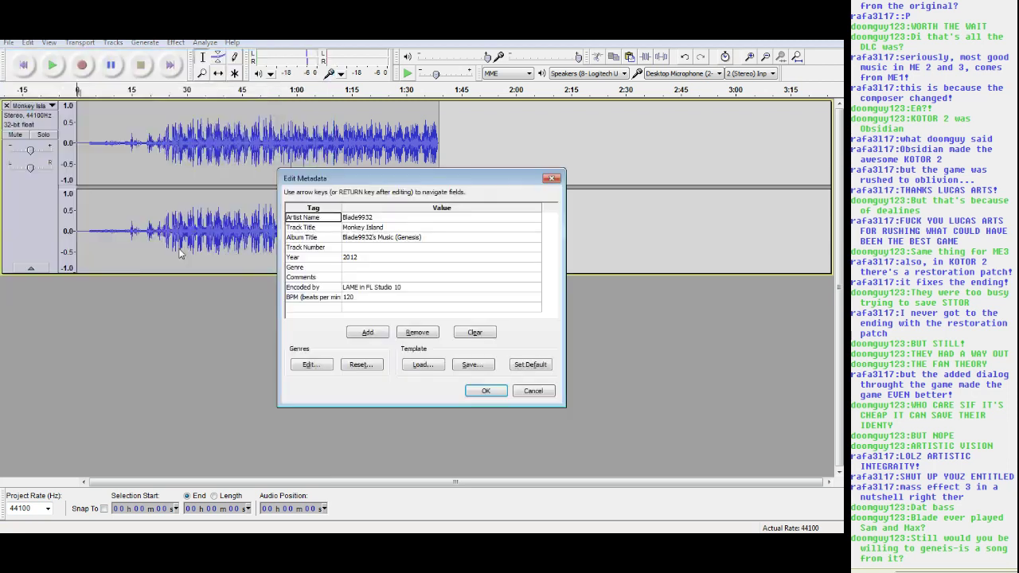
left_click(484, 393)
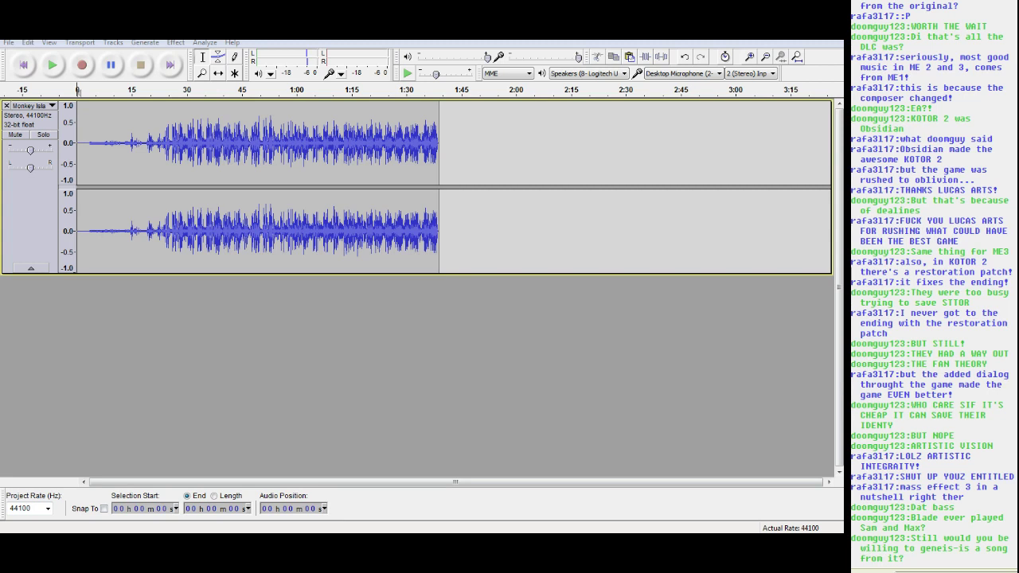
Open the Dropbox public folder, try pasting the exported Monkey Island 2 file into it and delete the pasted shortcut.
key("super+e")
left_click(945, 0)
double_click(1011, 48)
key("ctrl+v")
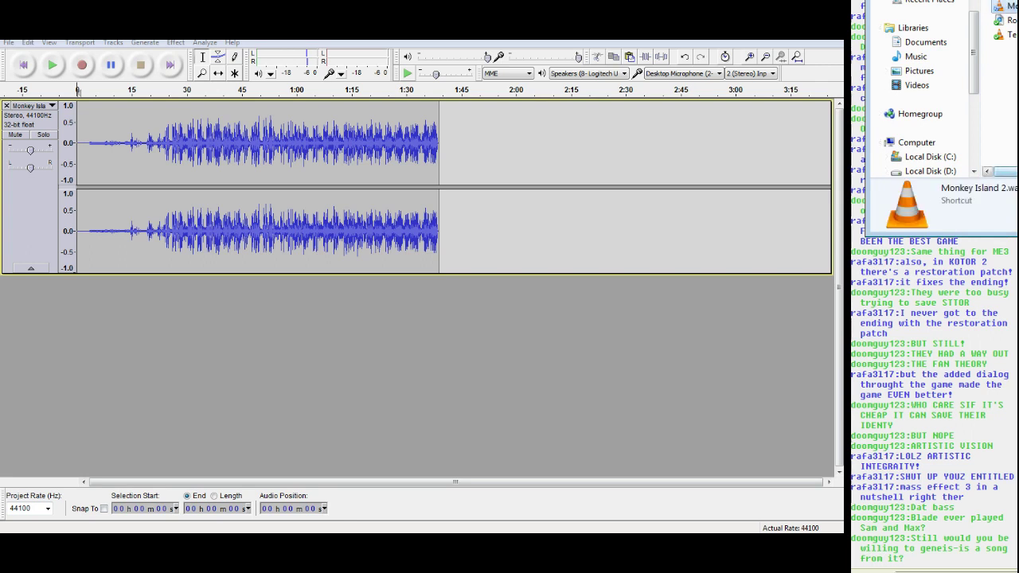
key("Return")
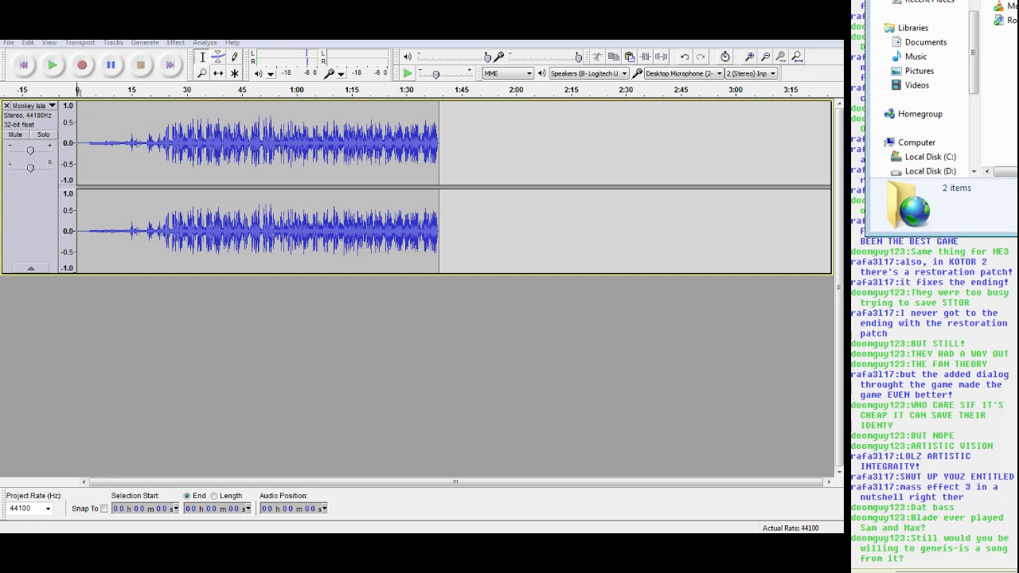
Try pasting the Monkey Island 2 file into the folder once more and remove the second shortcut.
key("ctrl+v")
left_click(1010, 20)
key("Delete")
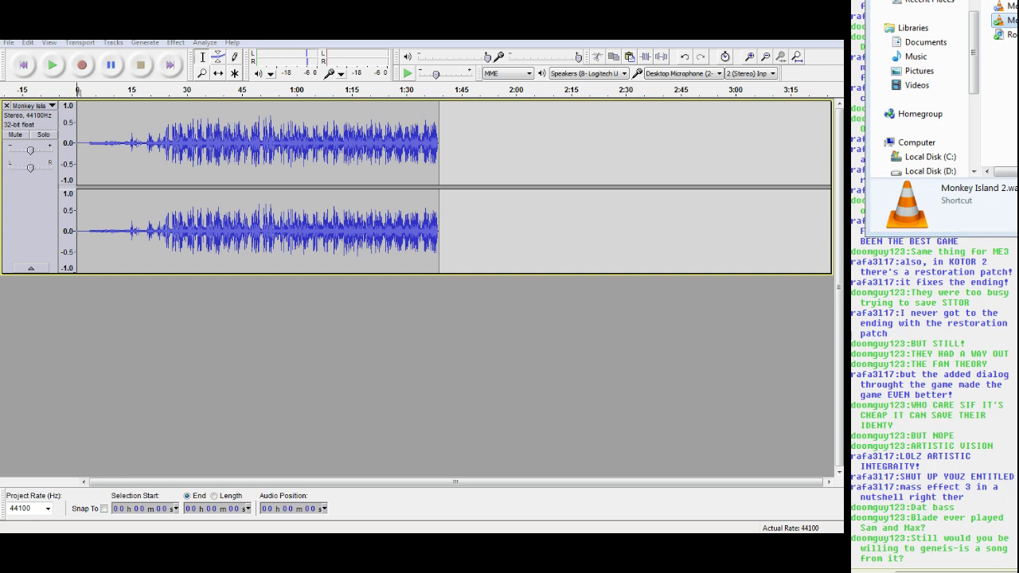
key("Return")
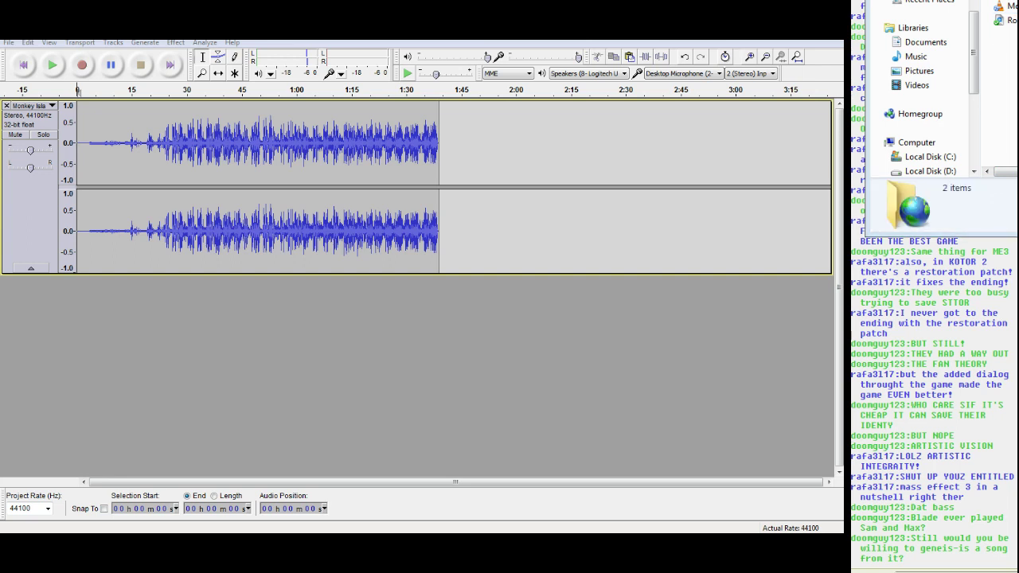
Paste the actual Monkey Island 2.wav file into the public folder and post its Dropbox link in the chat.
key("ctrl+v")
left_click(1010, 6)
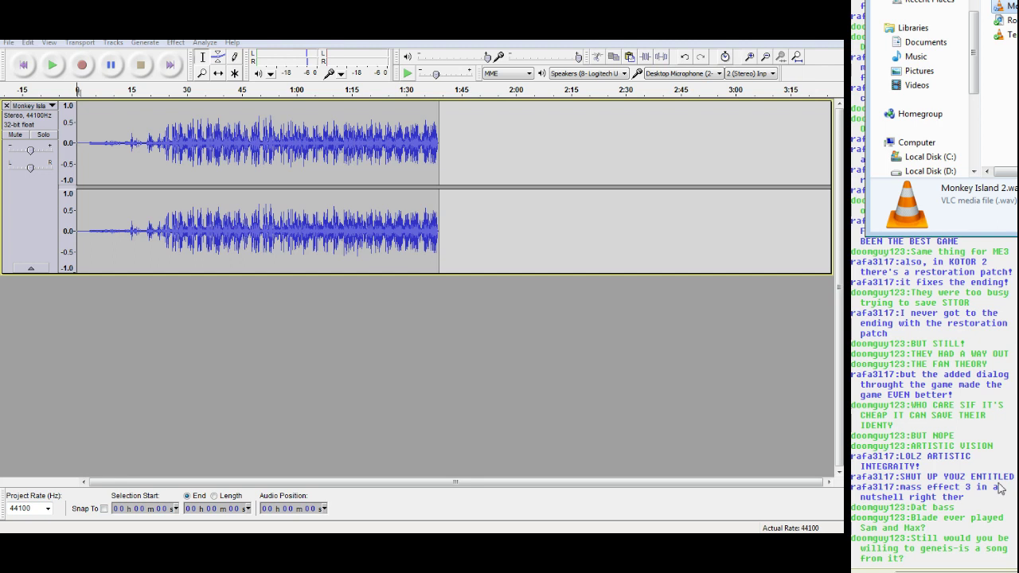
left_click(965, 570)
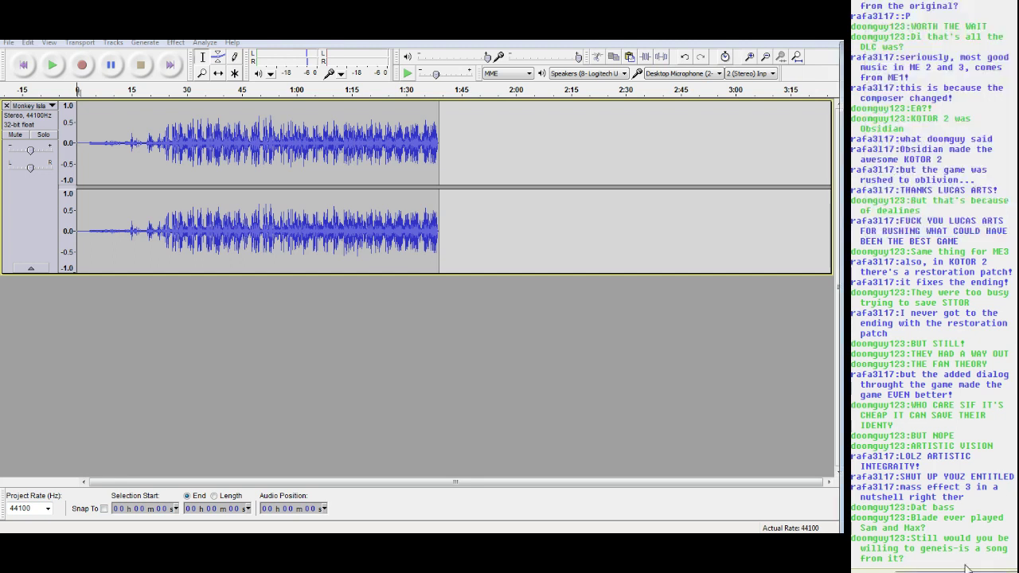
key("Return")
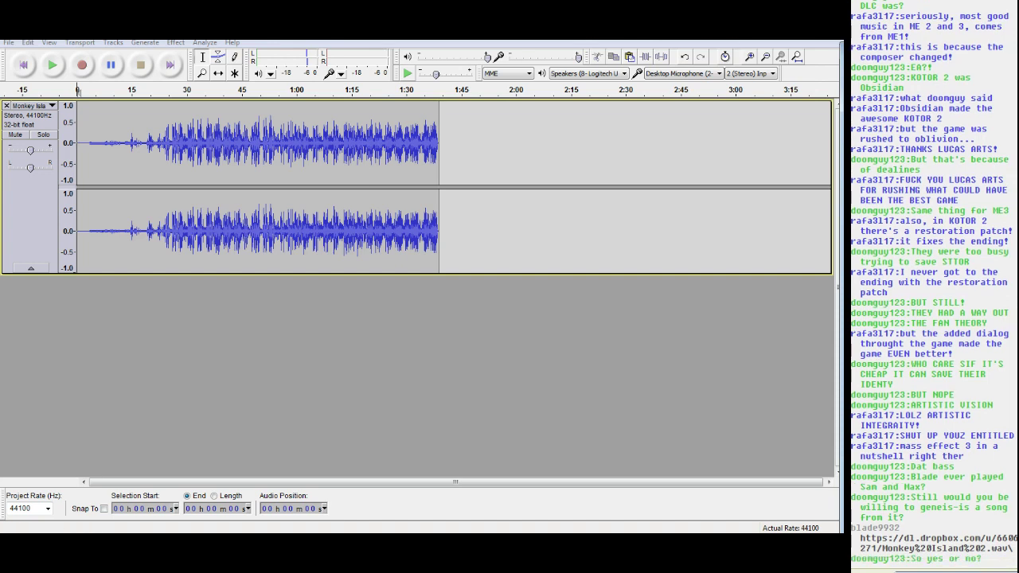
Close Audacity without saving changes and save the current FL Studio project as MK.
key("alt+F4")
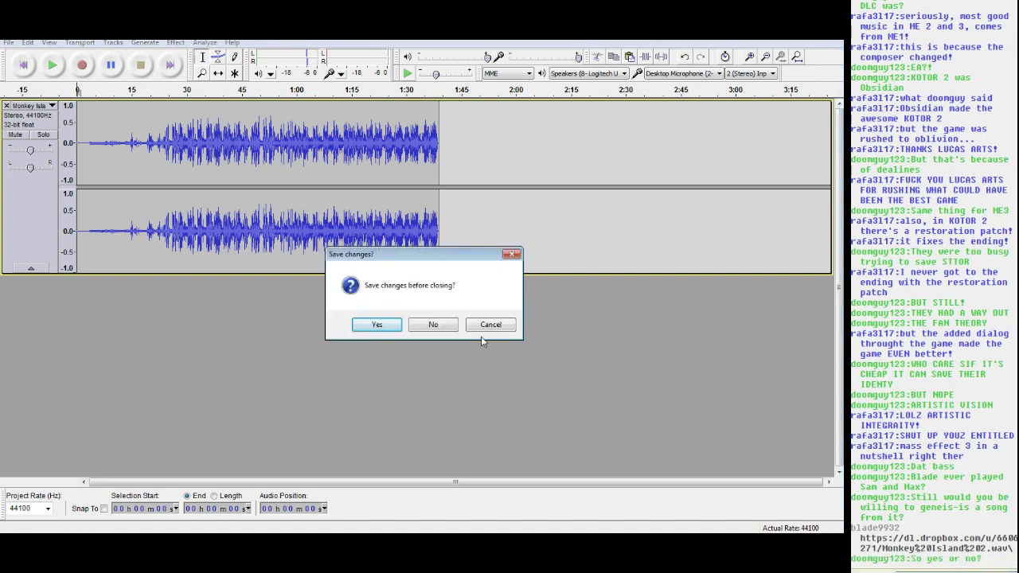
left_click(431, 324)
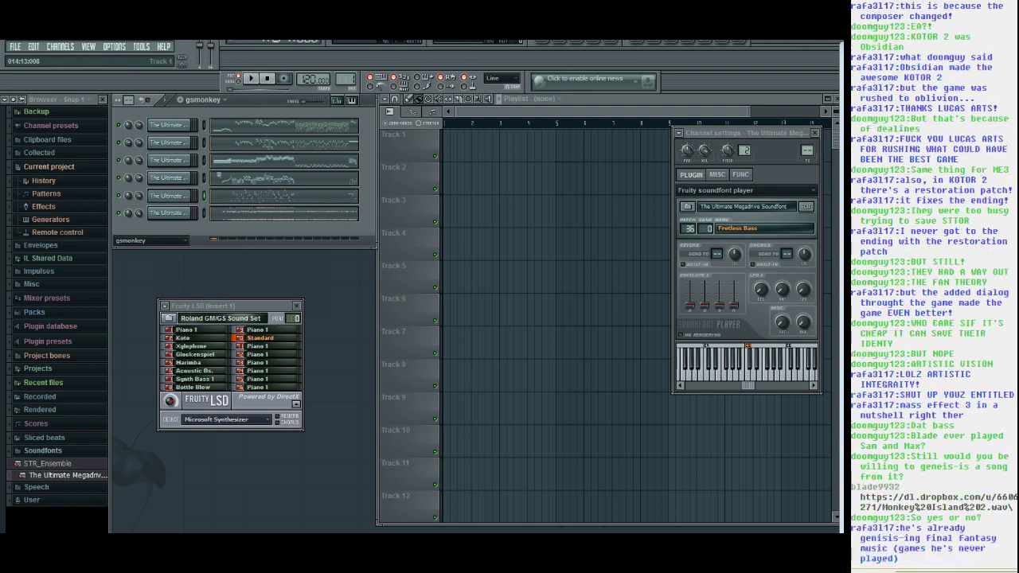
left_click(350, 451)
left_click(398, 322)
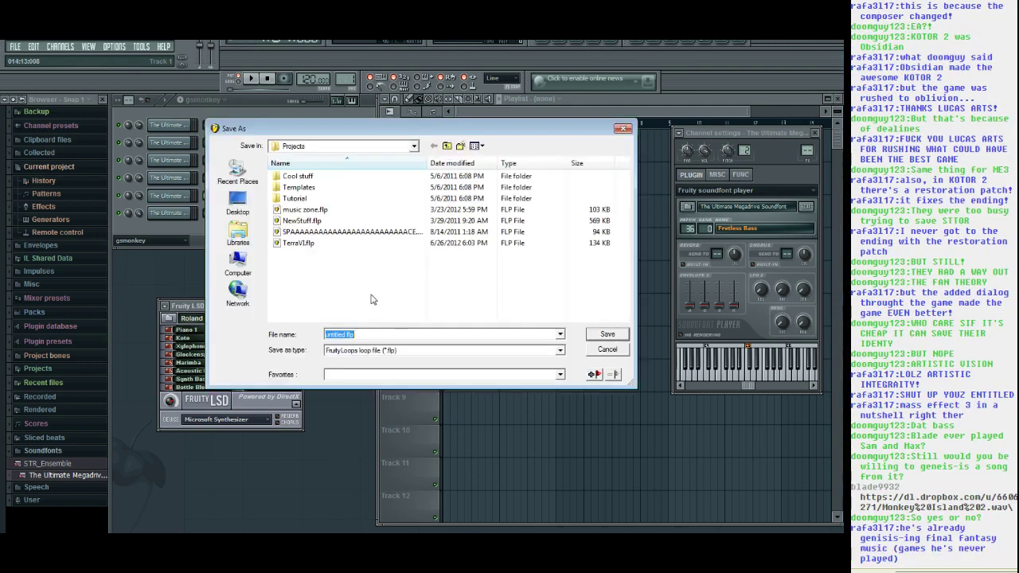
type("MK")
key("Return")
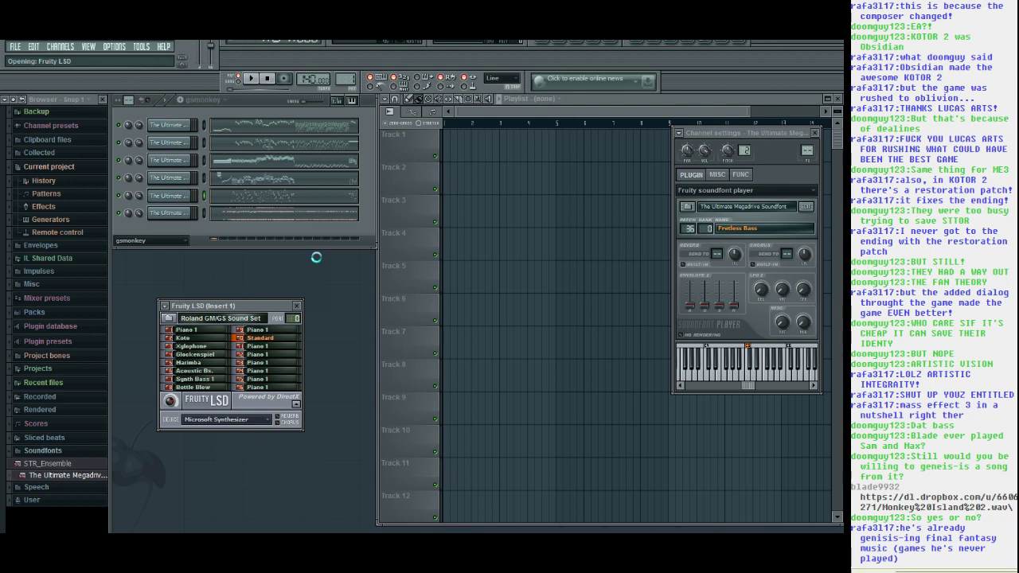
Load the ff2mysid MIDI file into FL Studio and play it.
left_click_drag(68, 475, 340, 453)
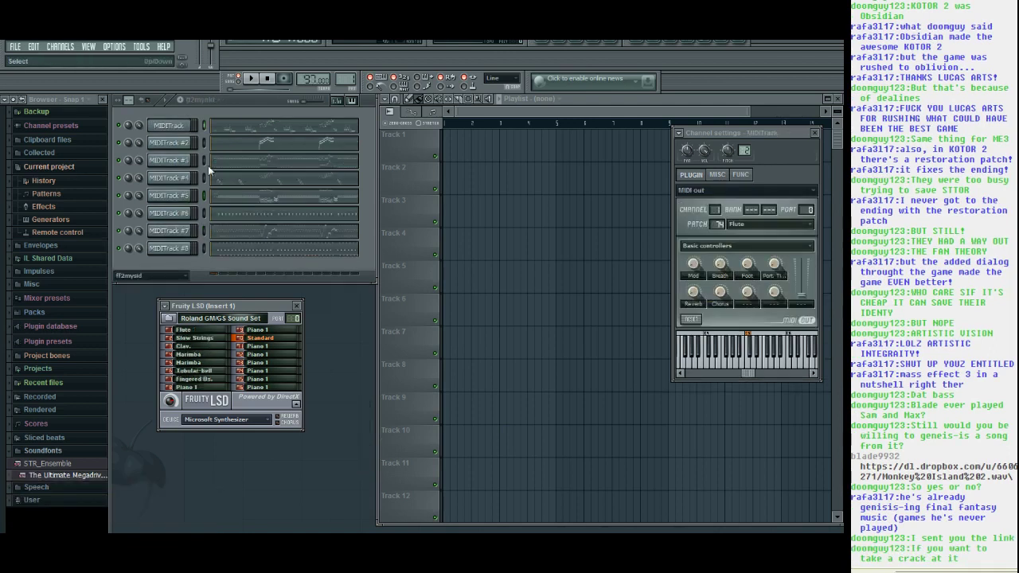
left_click(251, 80)
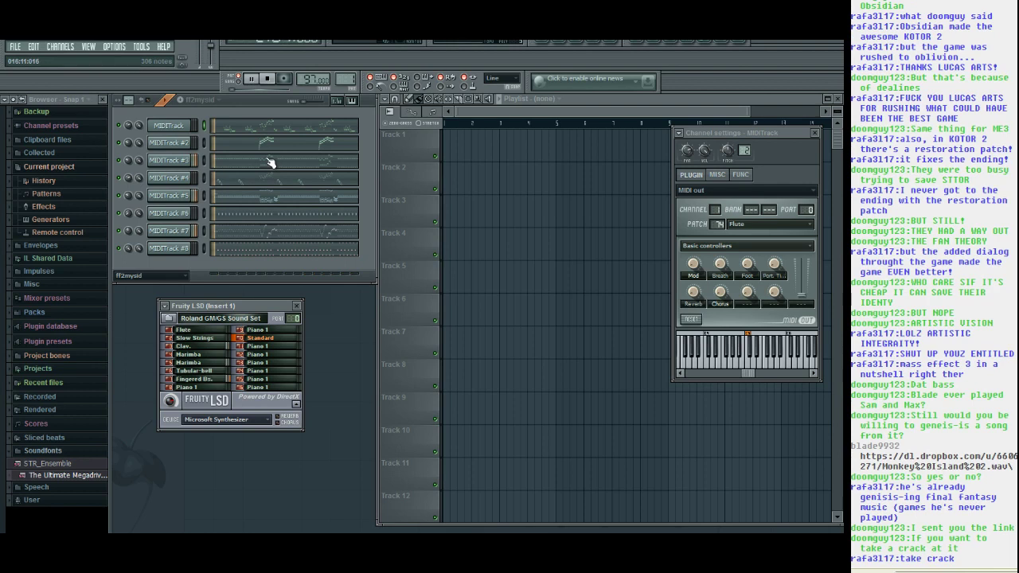
Check the MIDITrack #8 channel settings and the percussion patch list for channel 10 in Fruity LSD.
left_click(175, 250)
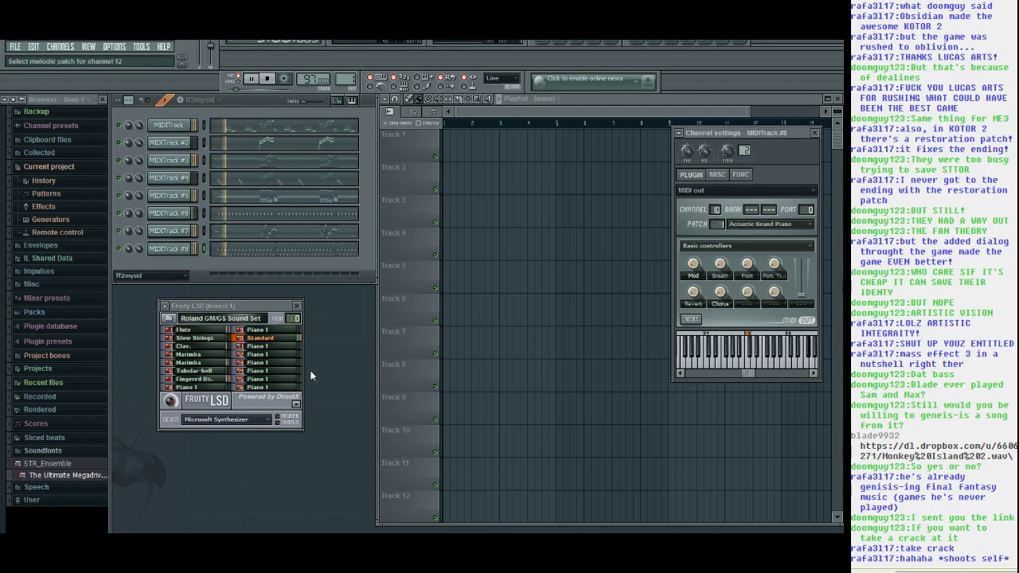
left_click(268, 338)
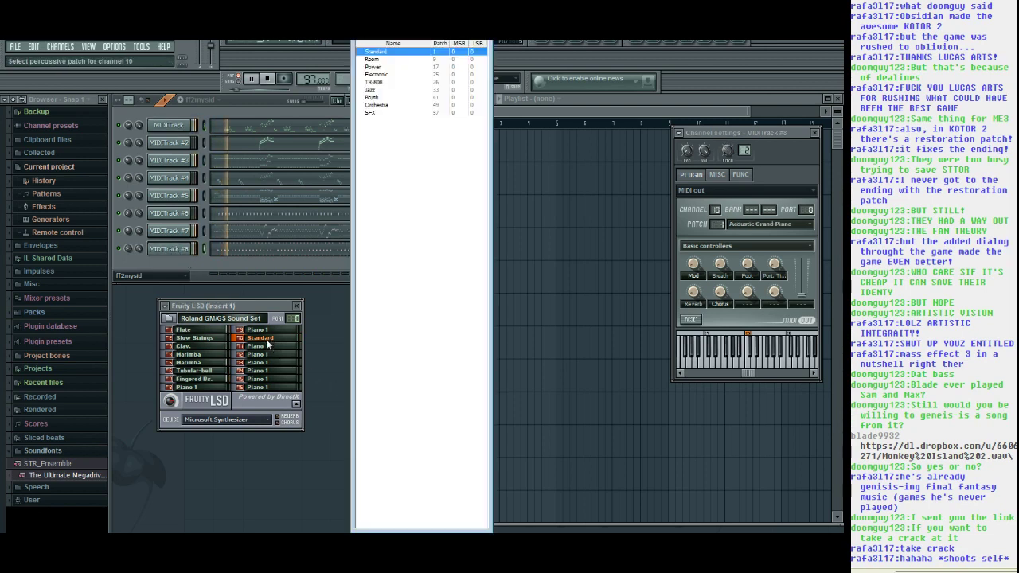
left_click(480, 36)
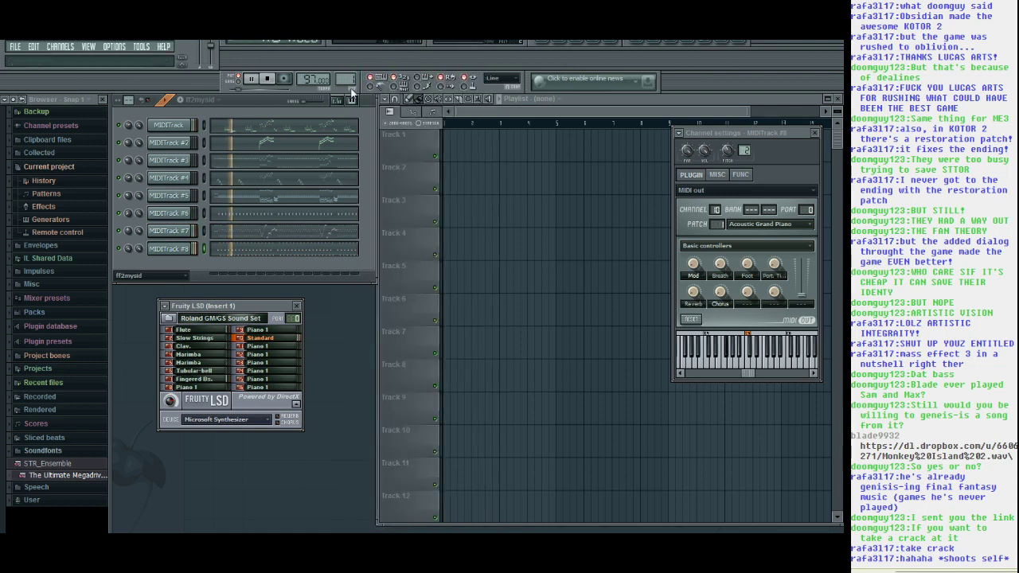
Replace the MIDITrack #8 instrument with The Ultimate Megadrive Soundfont and choose its Standard (DrumKit) patch.
left_click(172, 251)
left_click(172, 251)
left_click_drag(46, 476, 171, 250)
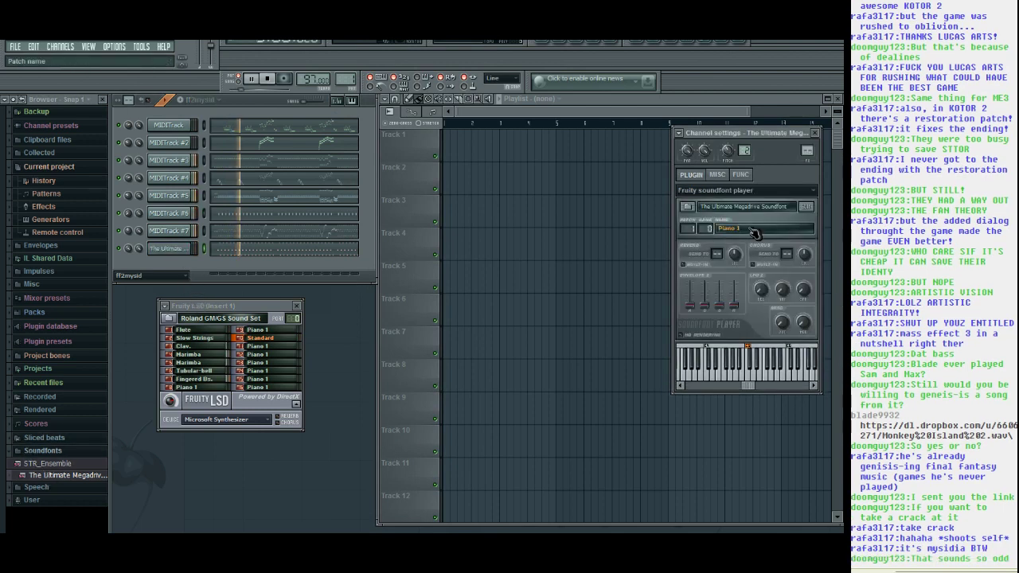
left_click(754, 230)
scroll(383, 477, "down", 1)
left_click(383, 502)
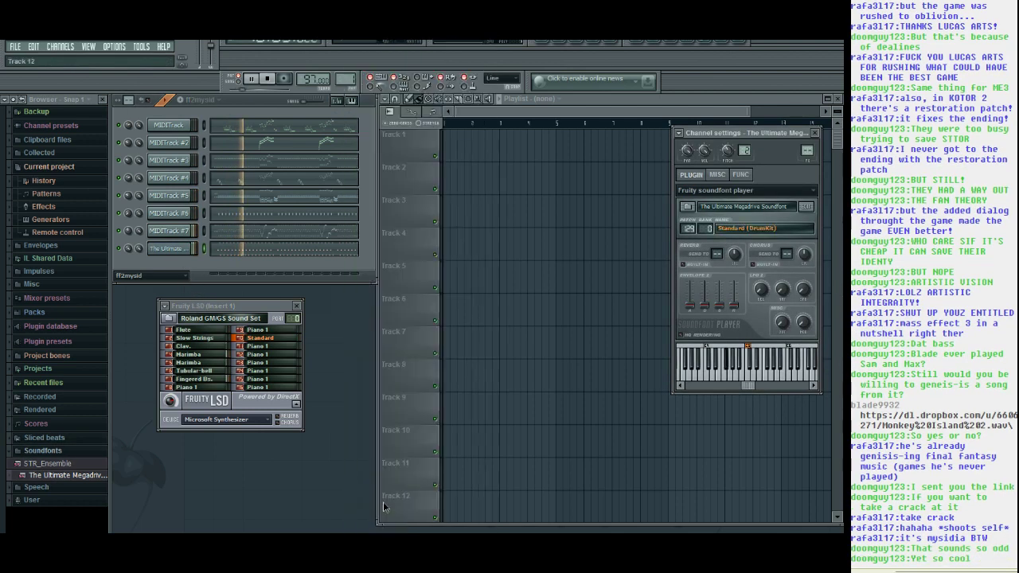
Audition the Power, Electric and Dance drum kit patches on the percussion channel during playback.
left_click(754, 229)
scroll(384, 510, "down", 1)
left_click(381, 510)
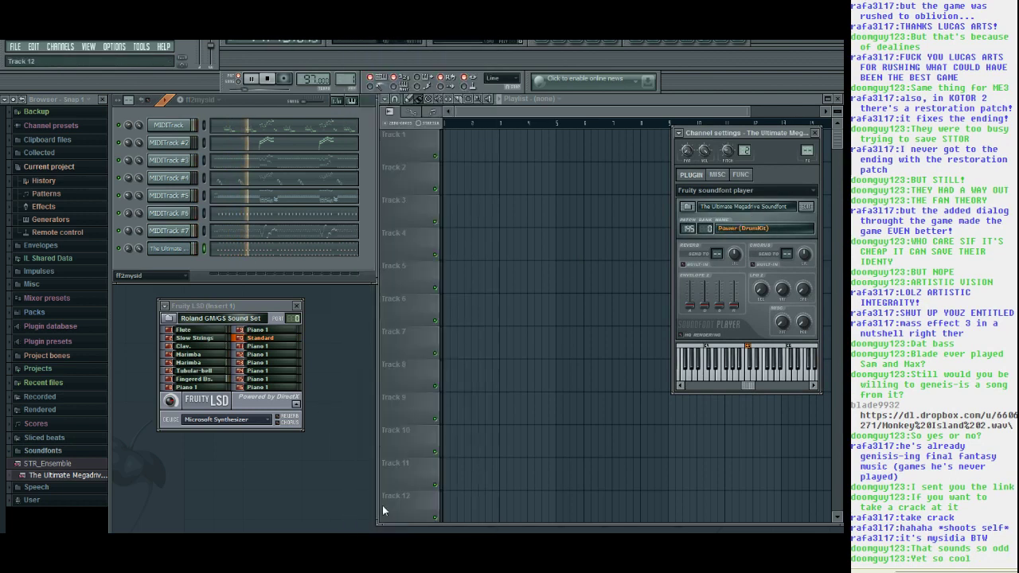
left_click(747, 228)
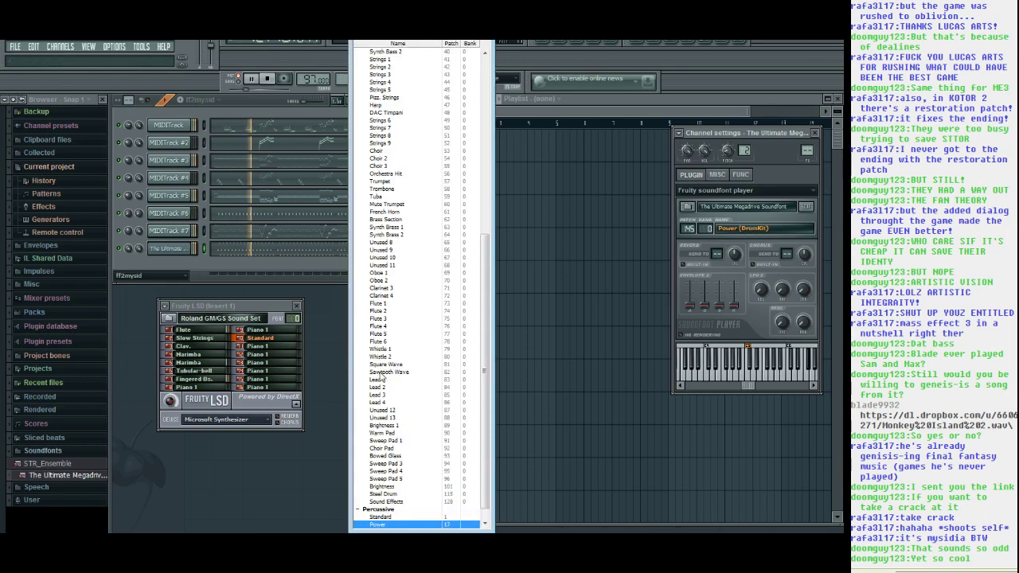
scroll(382, 379, "down", 1)
left_click(382, 525)
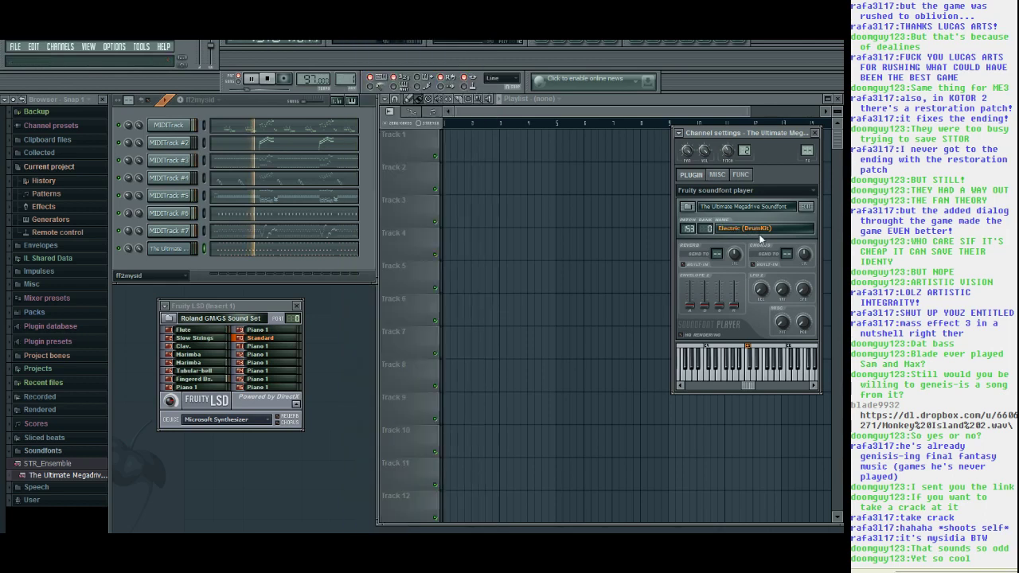
left_click(758, 230)
left_click(392, 527)
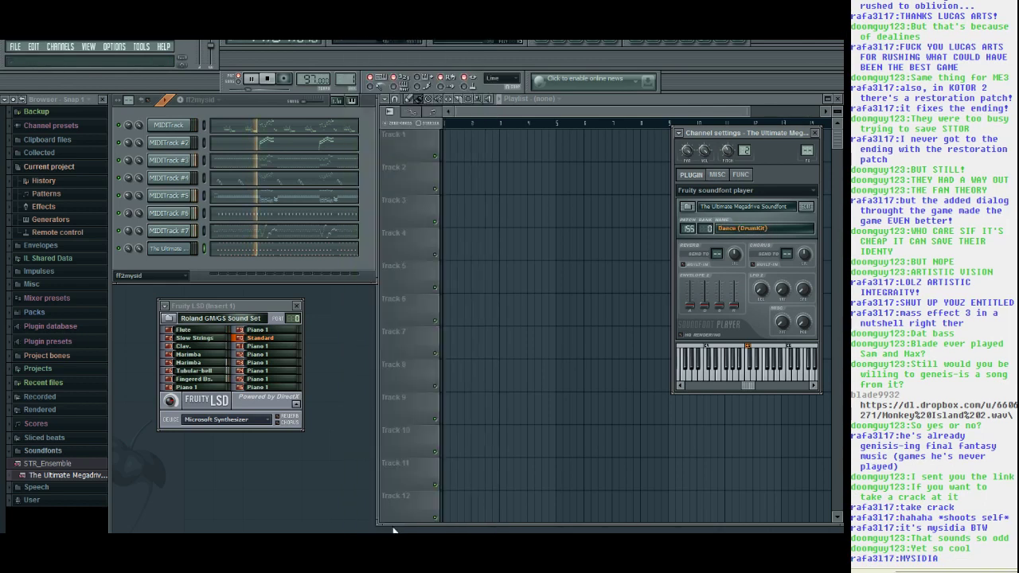
Try the Steel Drum and Sound Effects patches on the percussion channel, adjusting the channel's volume.
left_click(728, 229)
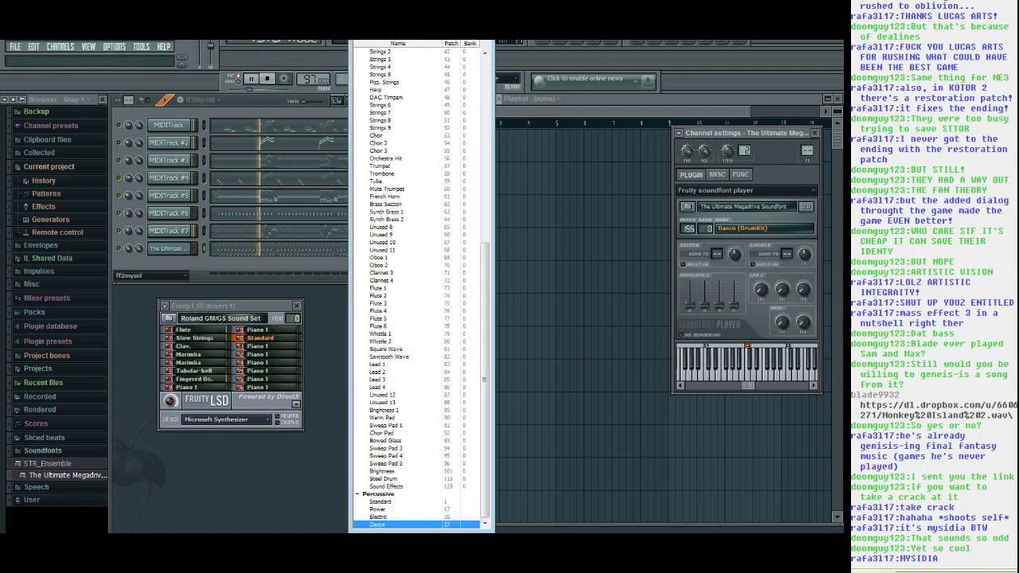
left_click(383, 479)
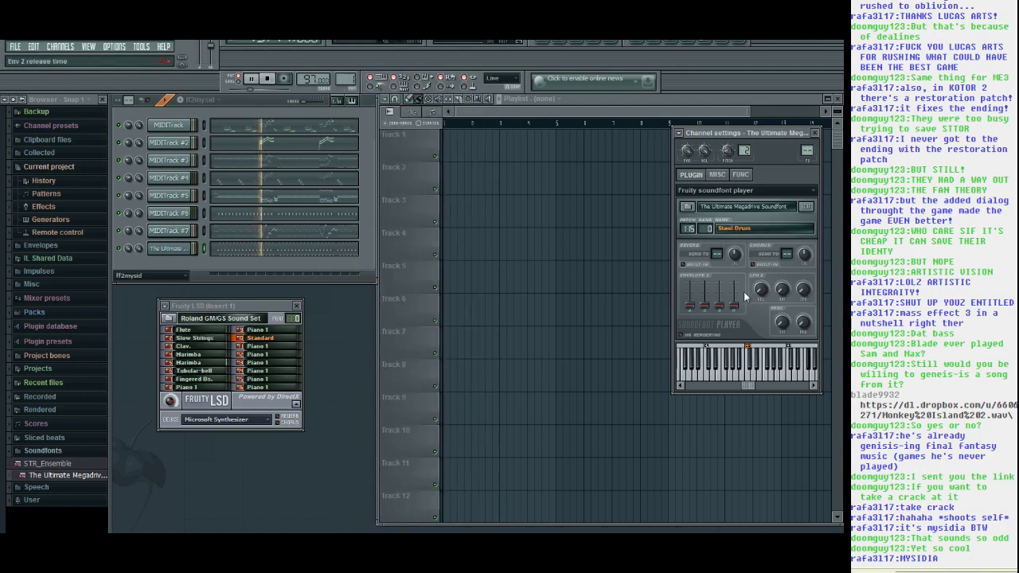
left_click(738, 231)
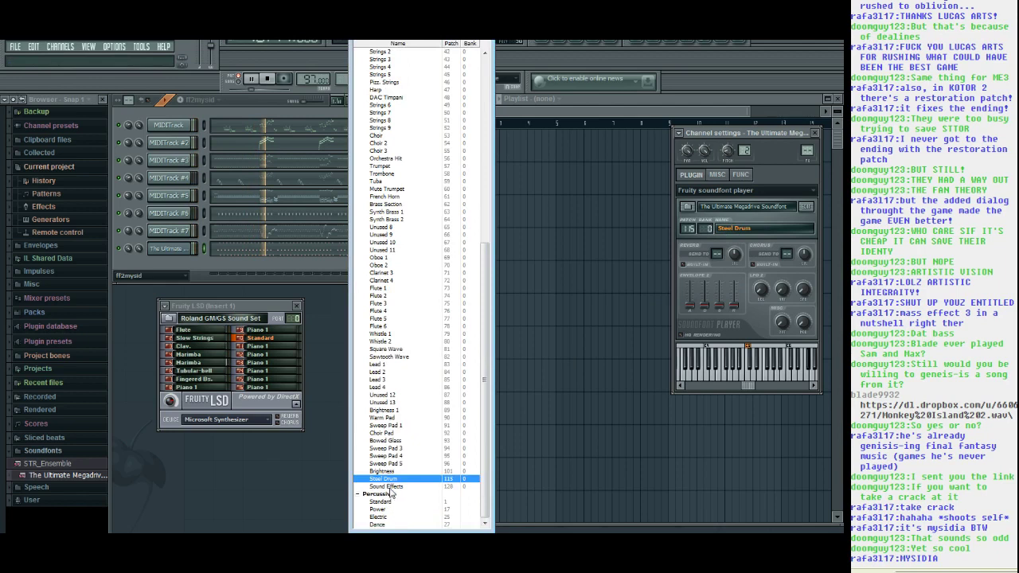
left_click(394, 518)
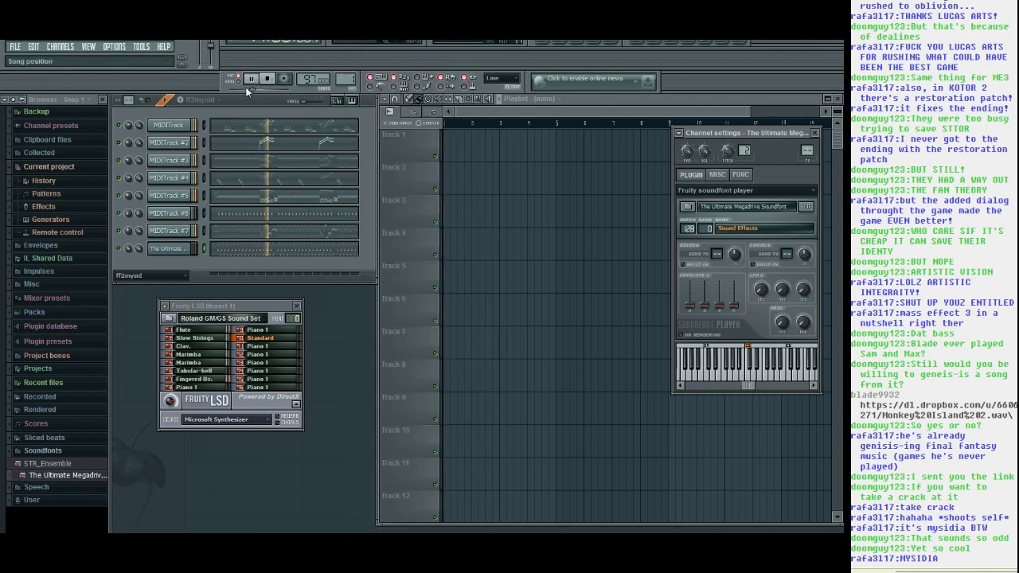
left_click(136, 250)
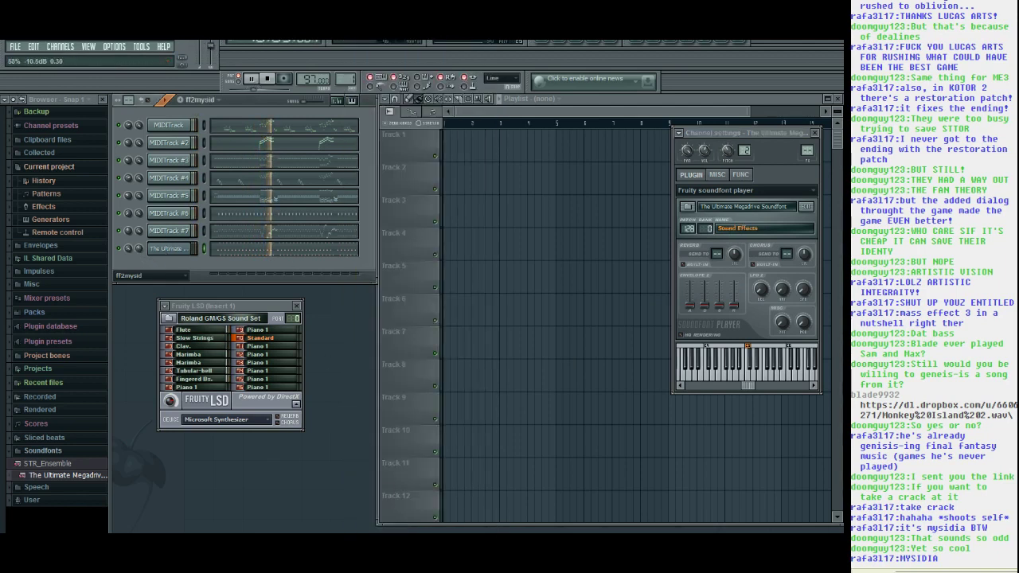
Switch the percussion channel back to the Standard drum kit patch and pause playback.
left_click(761, 231)
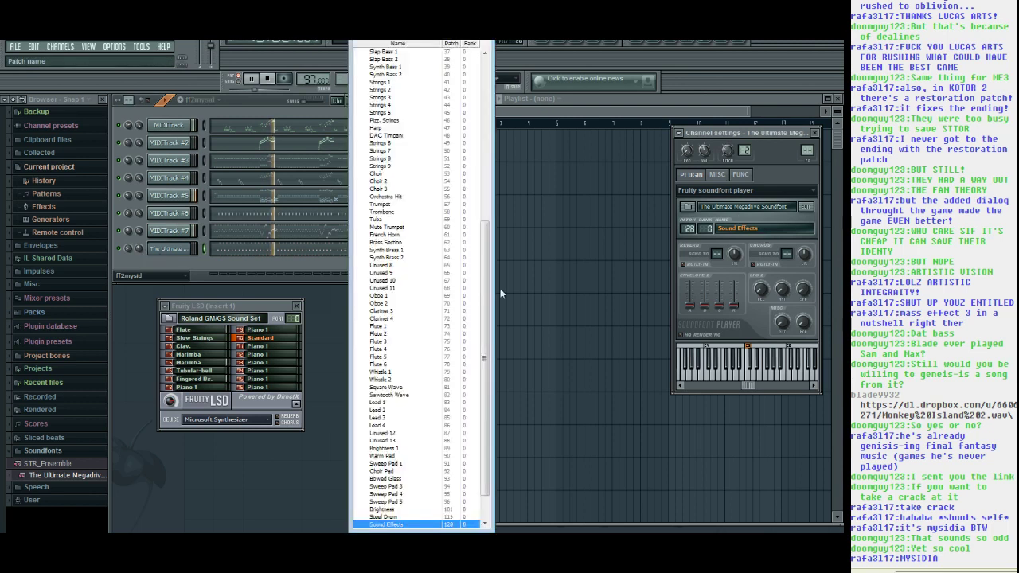
left_click(380, 501)
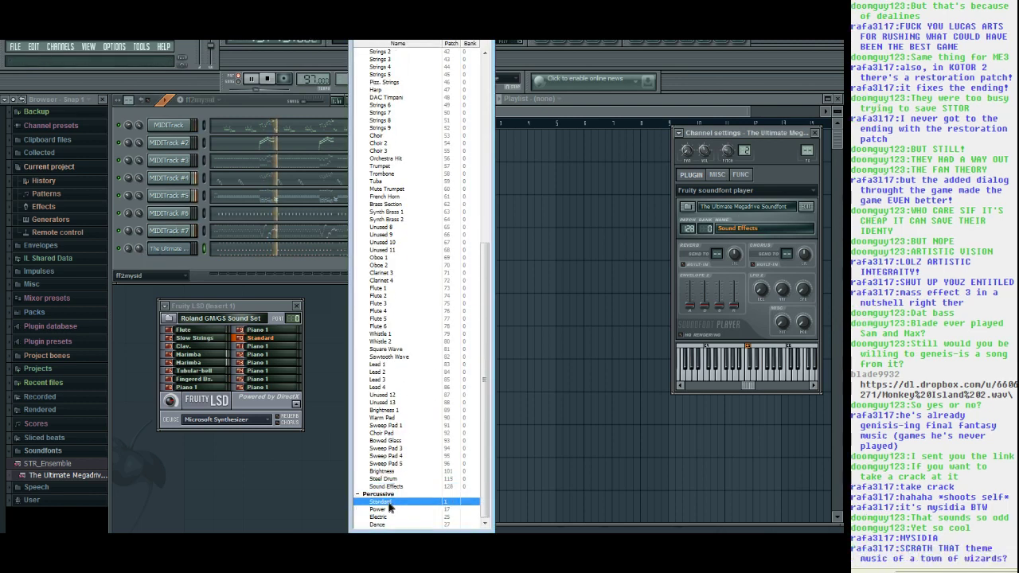
left_click(137, 251)
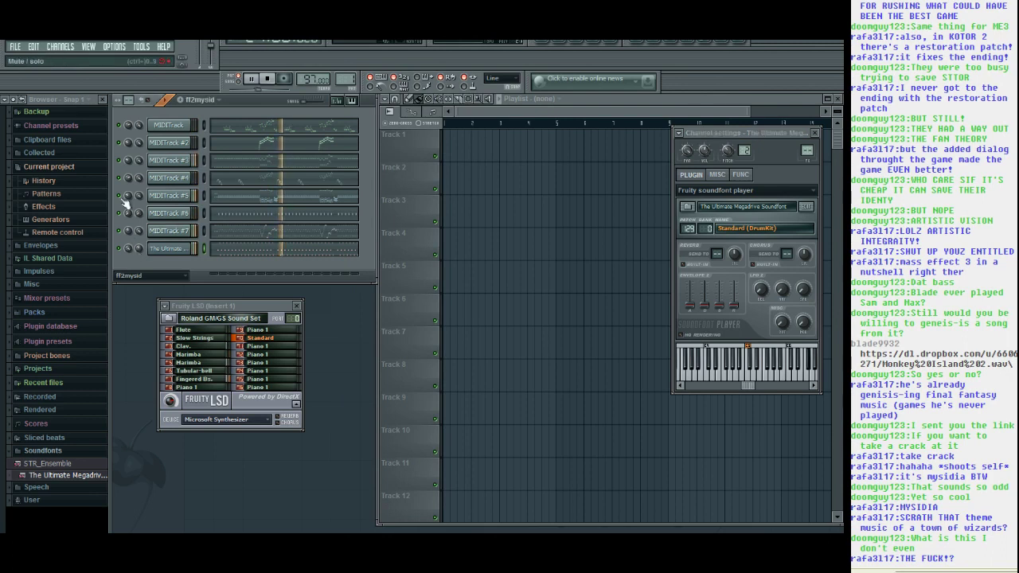
left_click(253, 82)
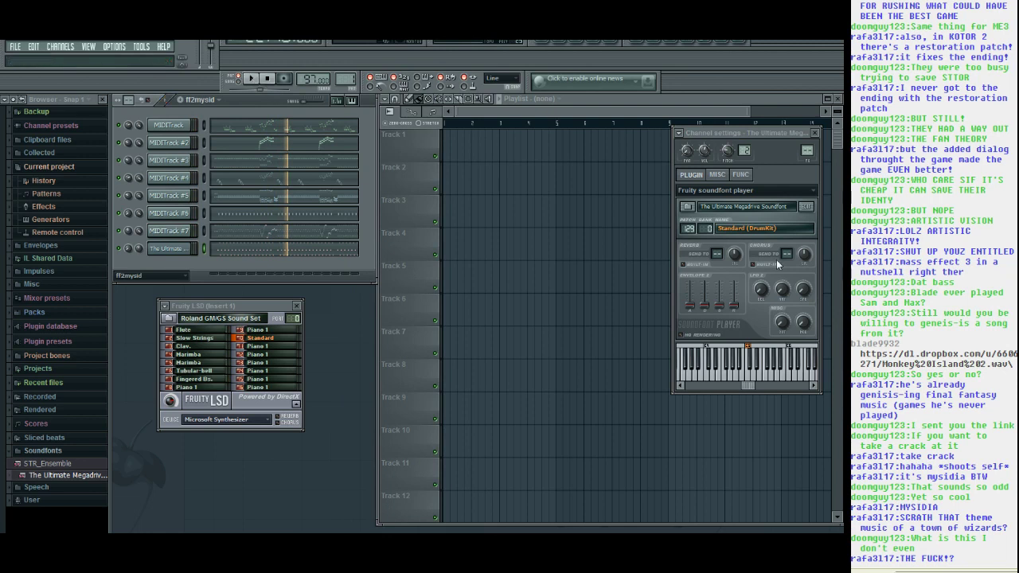
Try the Sawtooth Wave patch on the percussion channel, adjusting its volume with playback running.
left_click(724, 229)
scroll(404, 274, "down", 2)
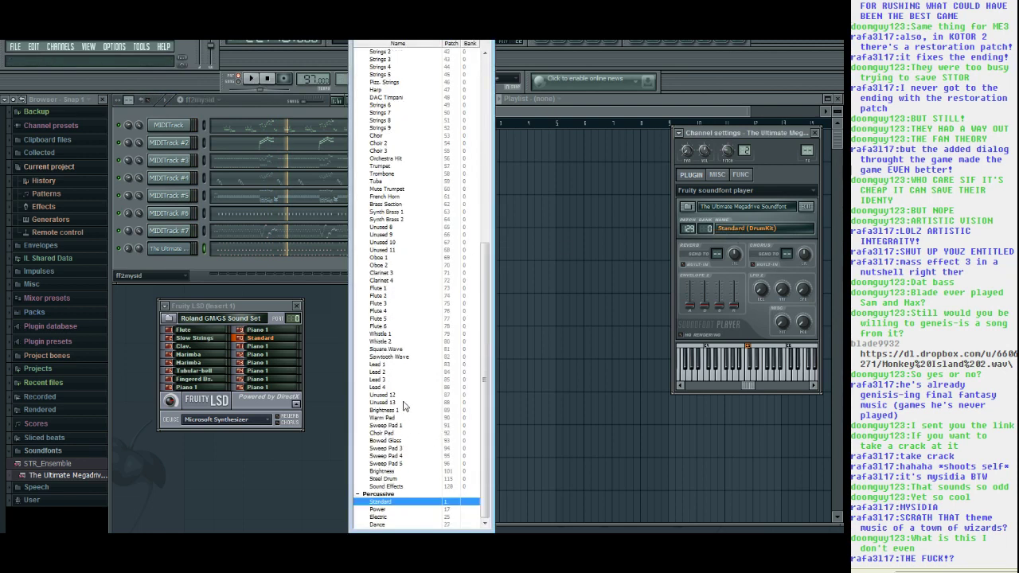
left_click(390, 357)
left_click(250, 81)
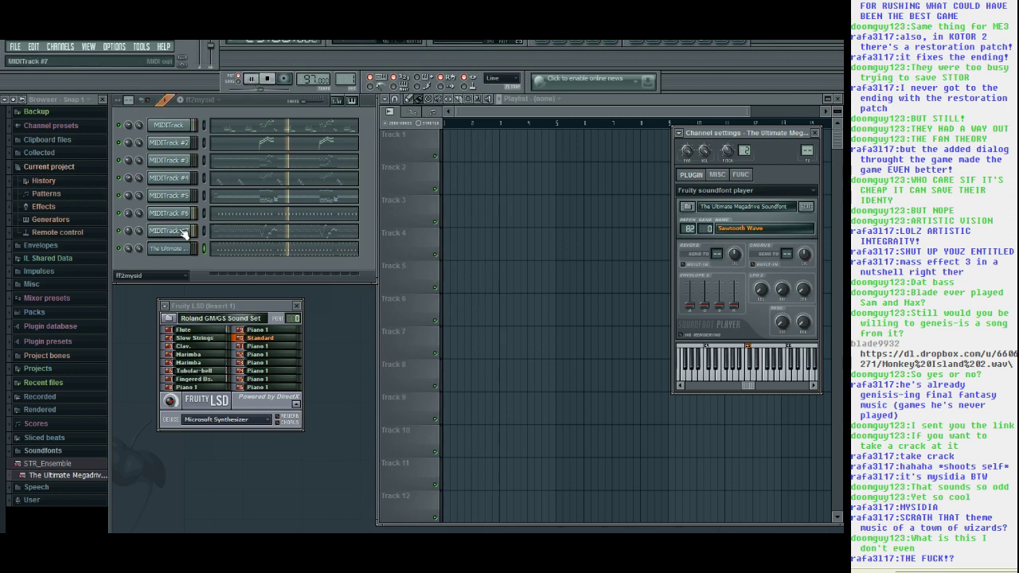
left_click_drag(138, 249, 139, 243)
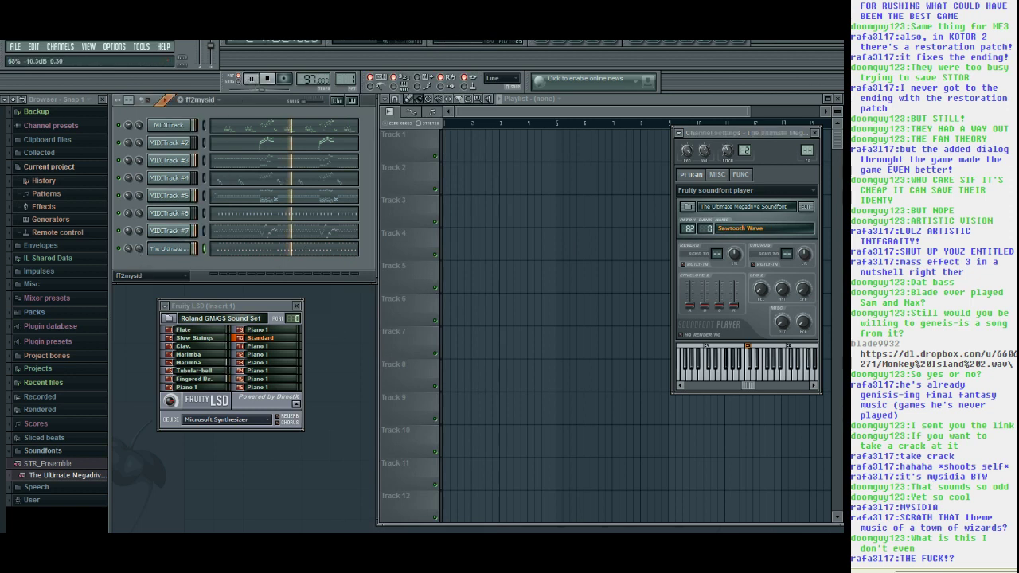
Set the percussion channel's soundfont patch to Piano 1.
left_click(743, 231)
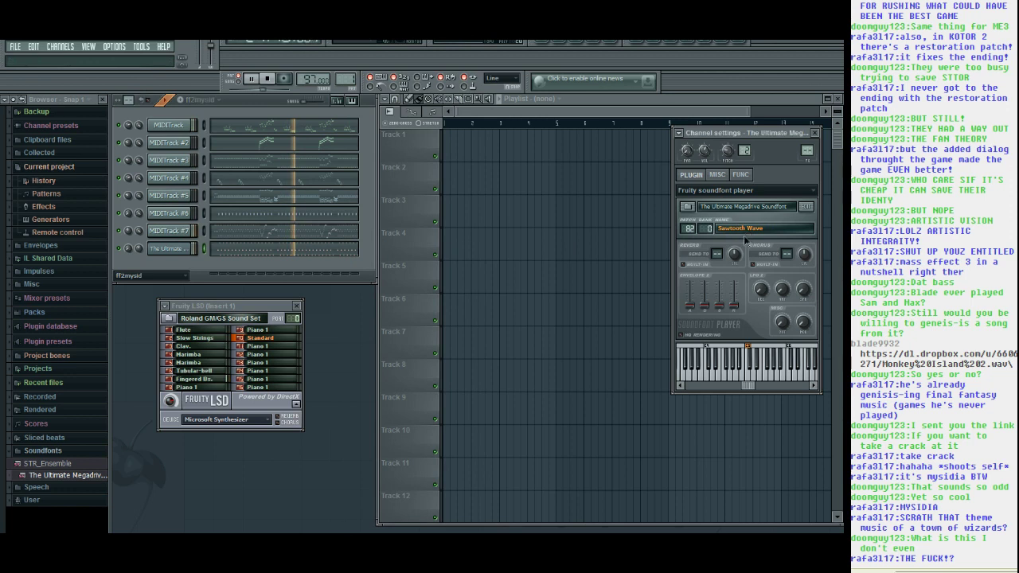
left_click(742, 231)
scroll(414, 239, "down", 5)
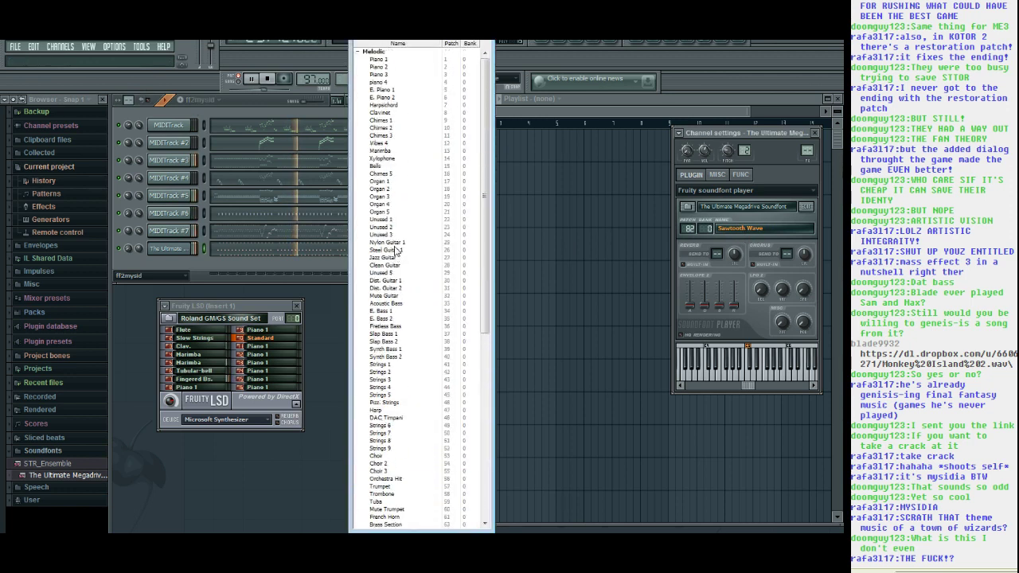
left_click(382, 60)
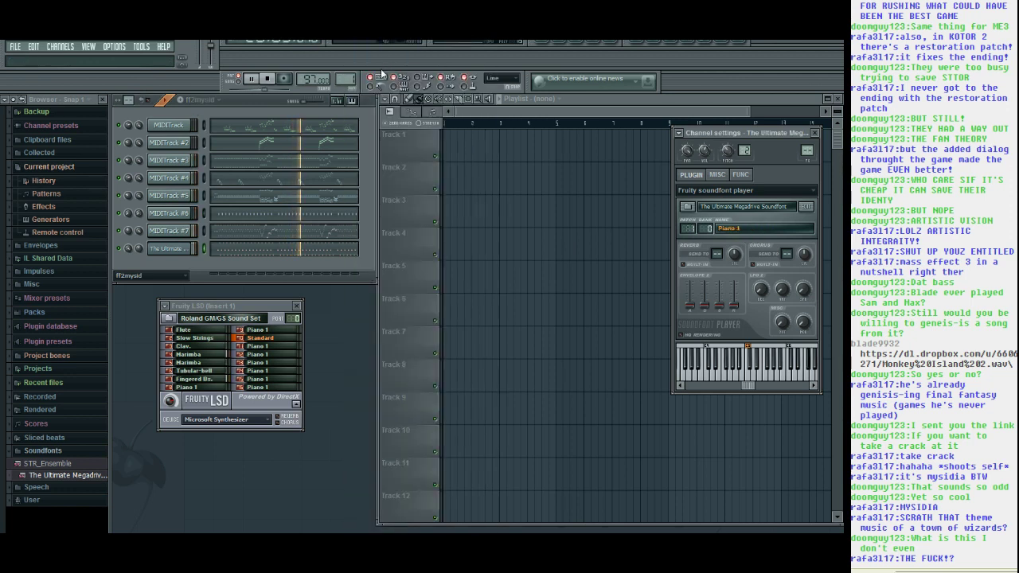
left_click(133, 257)
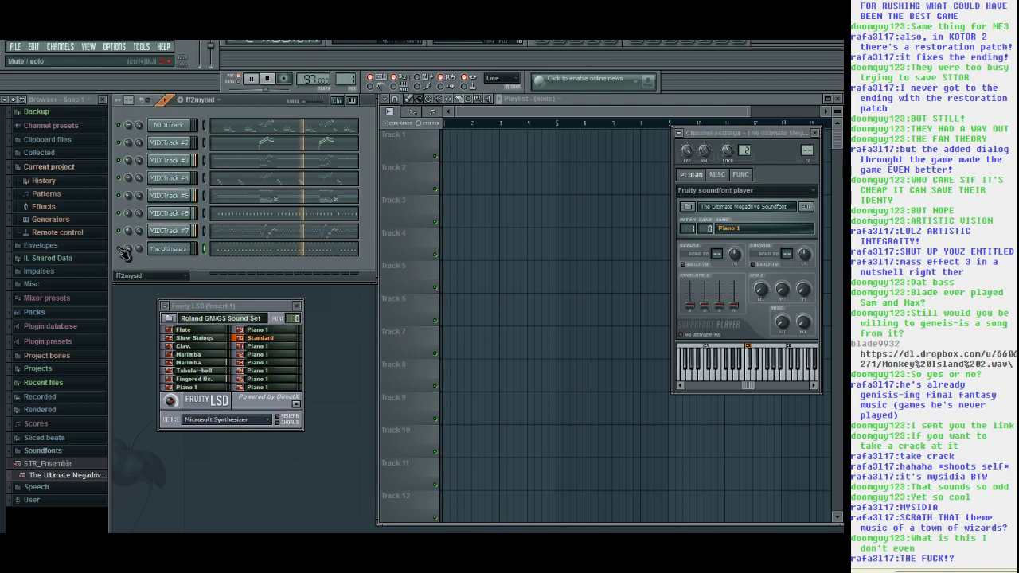
Replace the first MIDITrack channel's instrument with The Ultimate Megadrive Soundfont and choose its Strings 1 patch.
left_click(177, 129)
left_click_drag(64, 476, 169, 128)
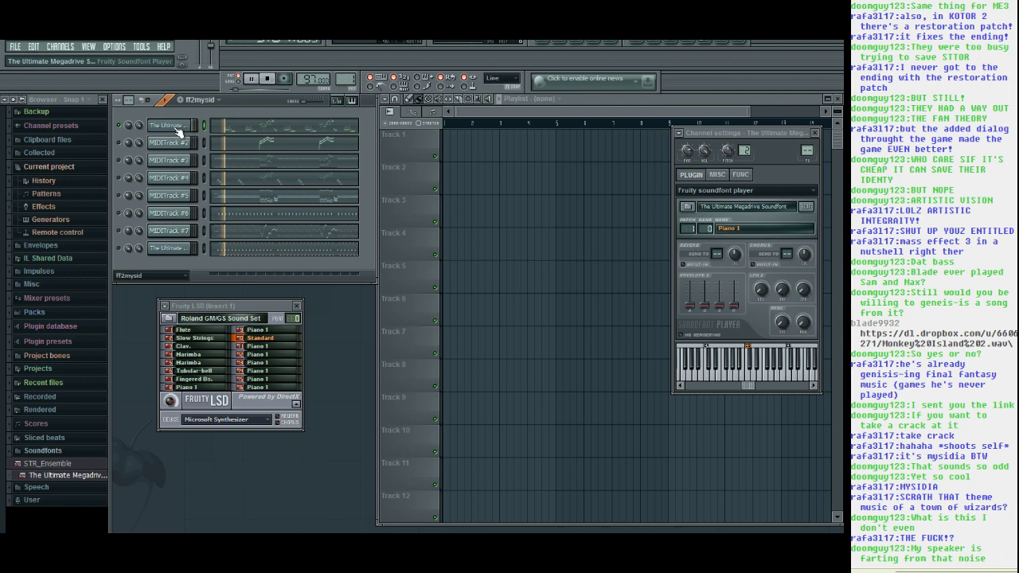
left_click(754, 229)
scroll(401, 275, "down", 3)
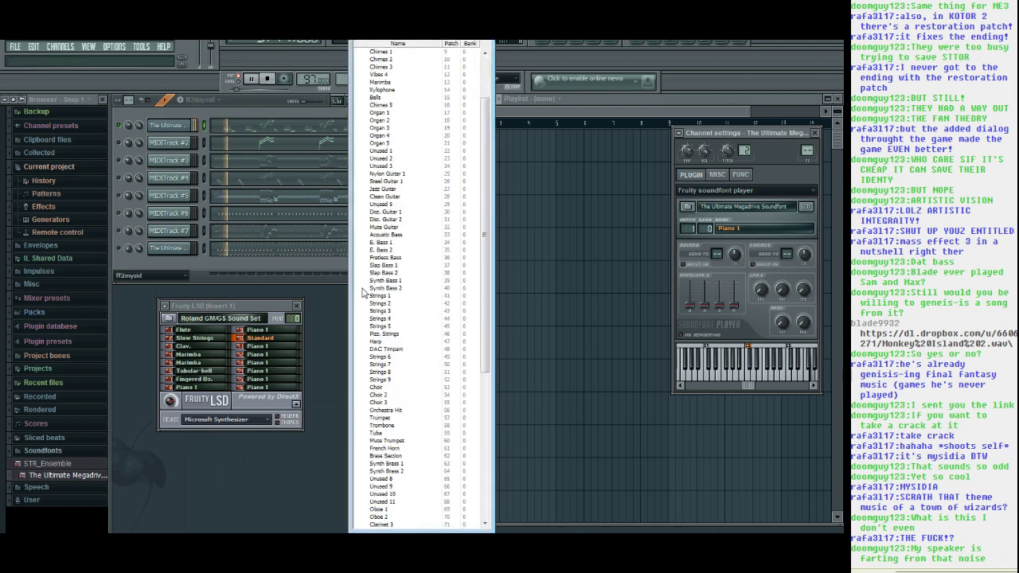
left_click(388, 296)
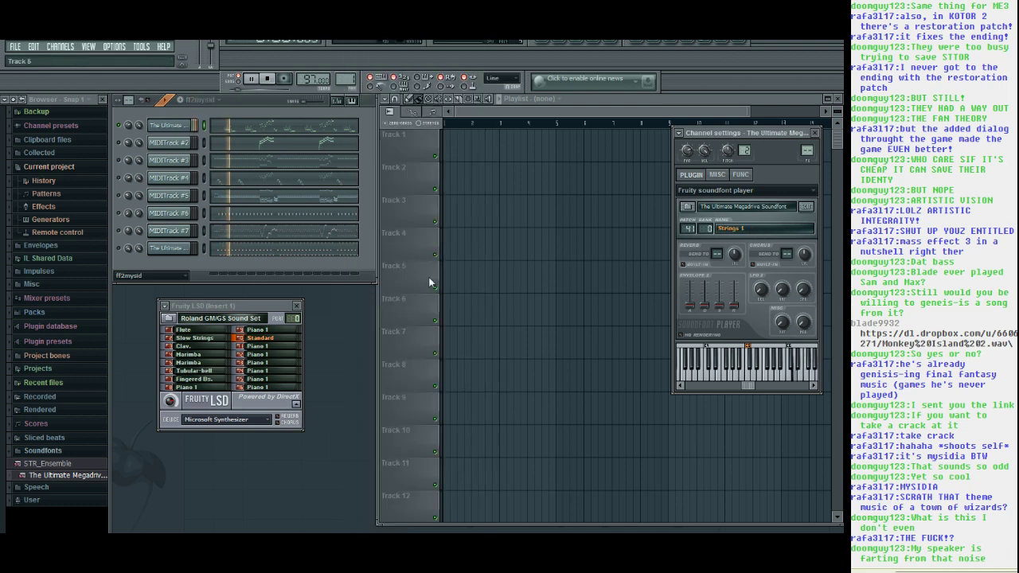
left_click(743, 231)
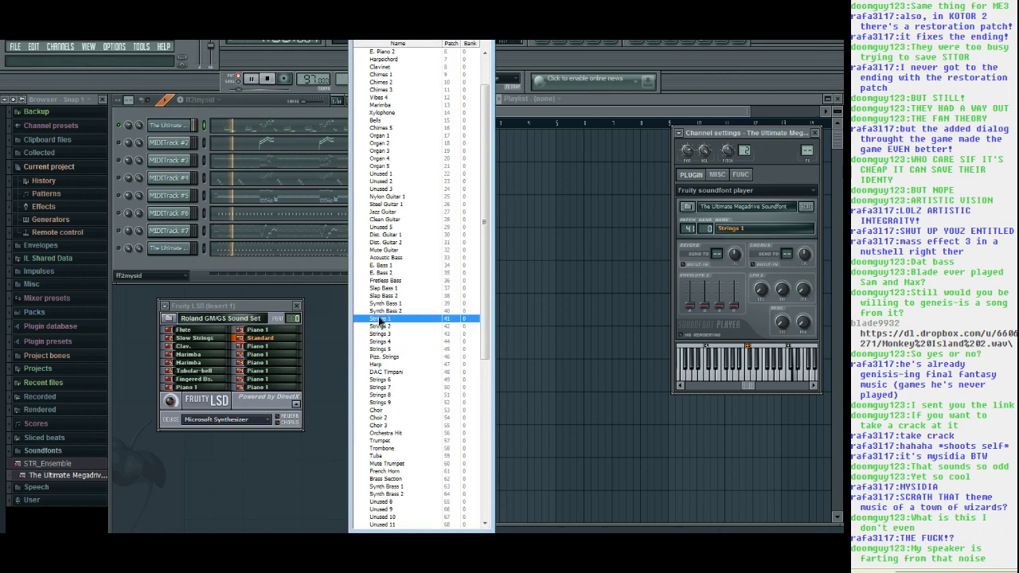
left_click(379, 319)
Switch to the browser, listen to the opening of the Final Fantasy IV Mysidia theme video, and return to FL Studio.
left_click(119, 545)
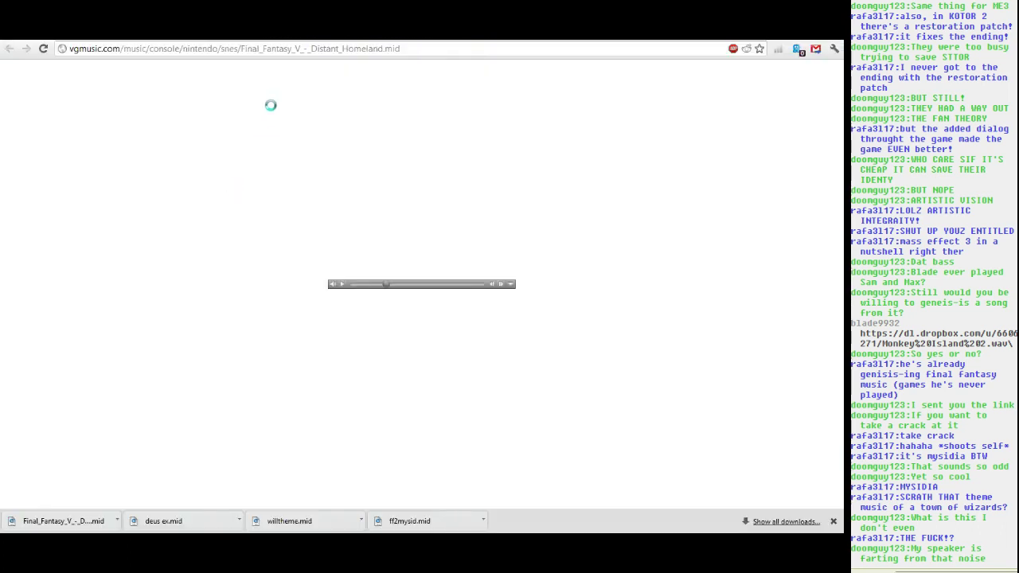
key("ctrl+Tab")
scroll(177, 131, "up", 3)
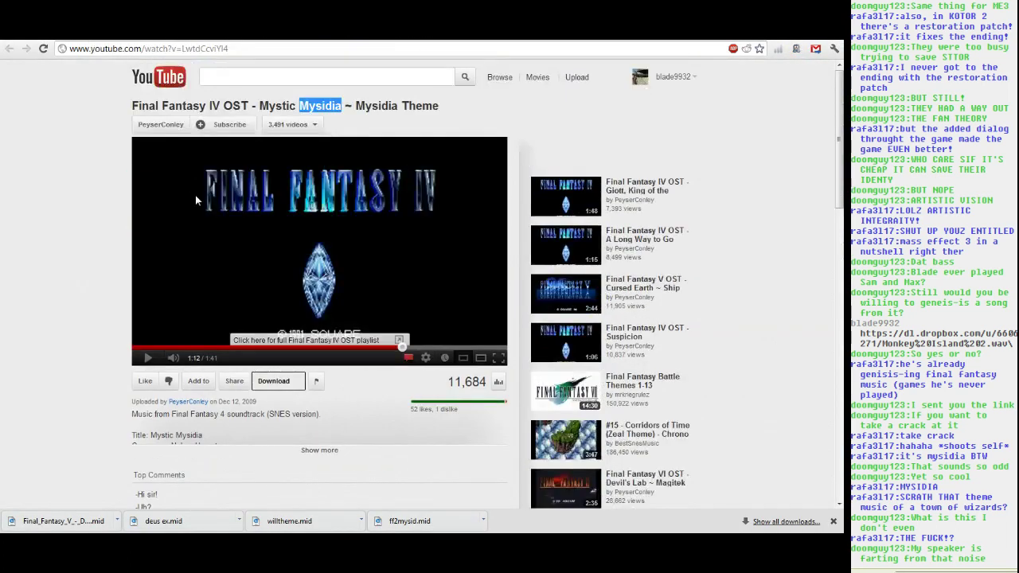
left_click(233, 249)
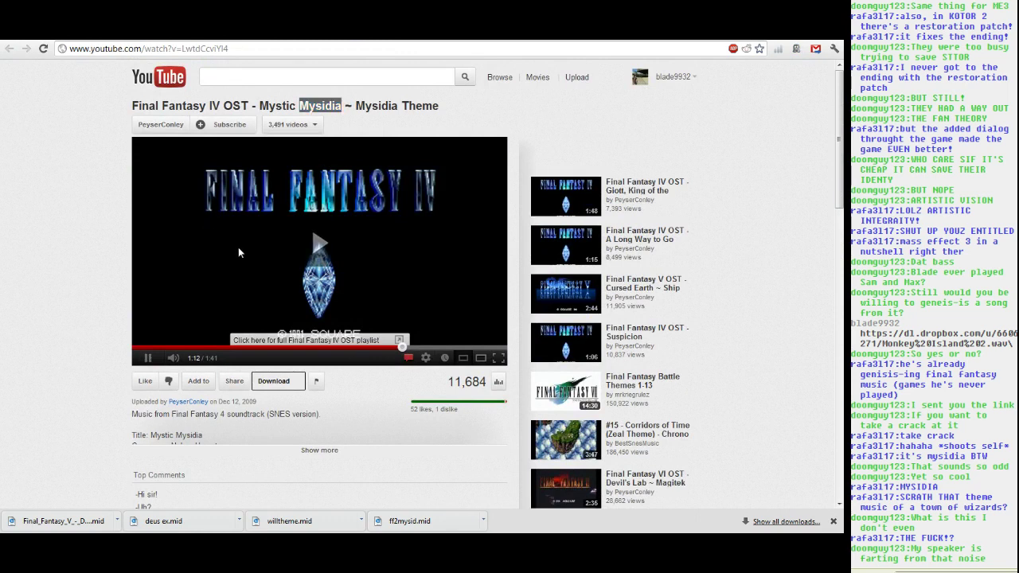
left_click(141, 350)
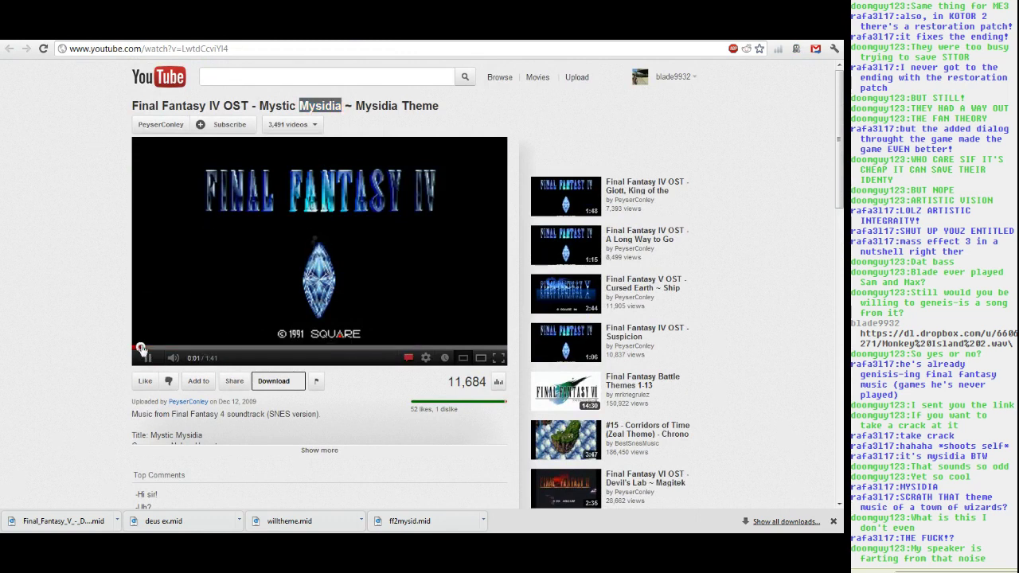
right_click(247, 289)
left_click(239, 253)
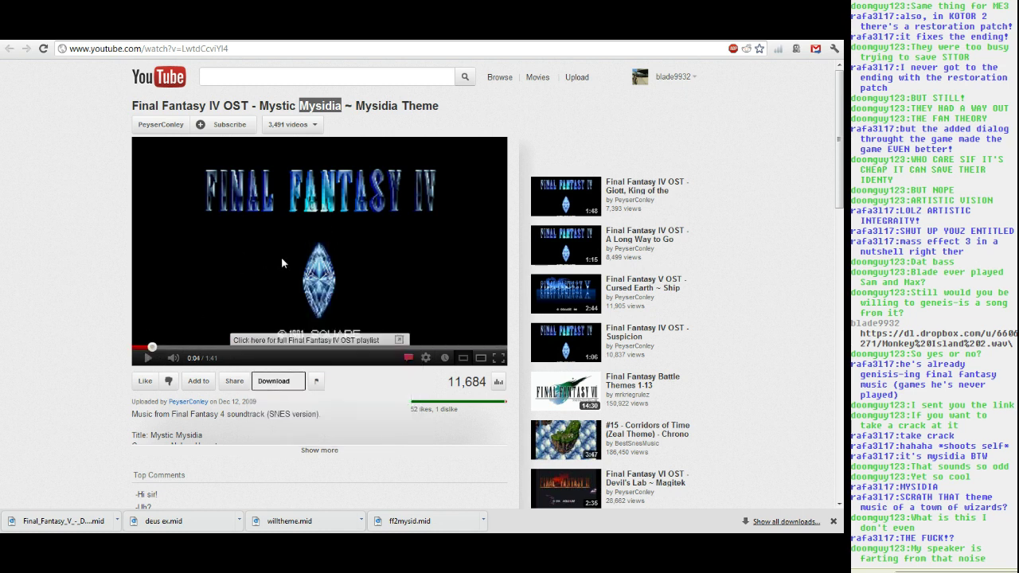
key("alt+Tab")
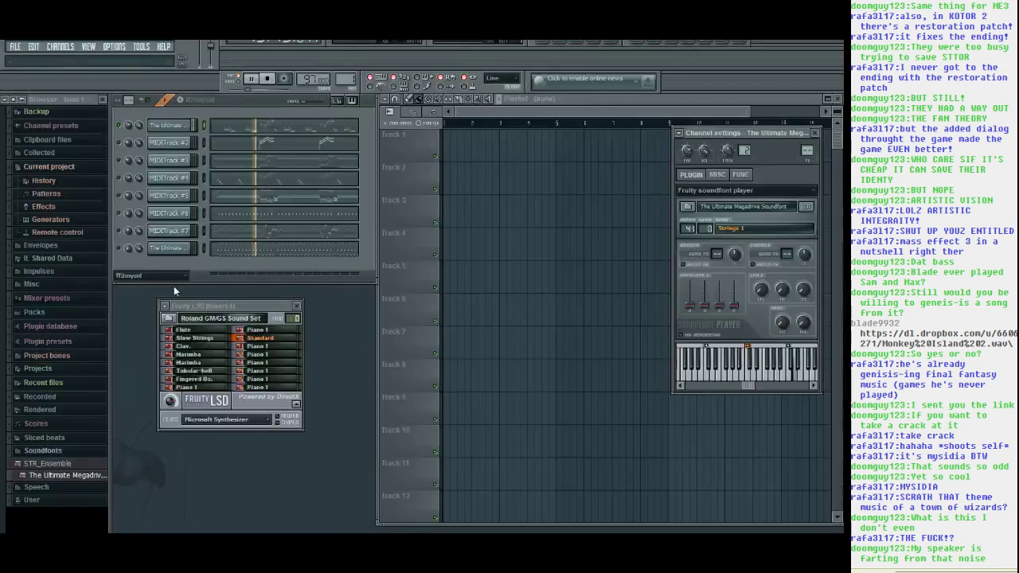
Activate MIDITrack #2 and replace its instrument with The Ultimate Megadrive Soundfont.
left_click(255, 80)
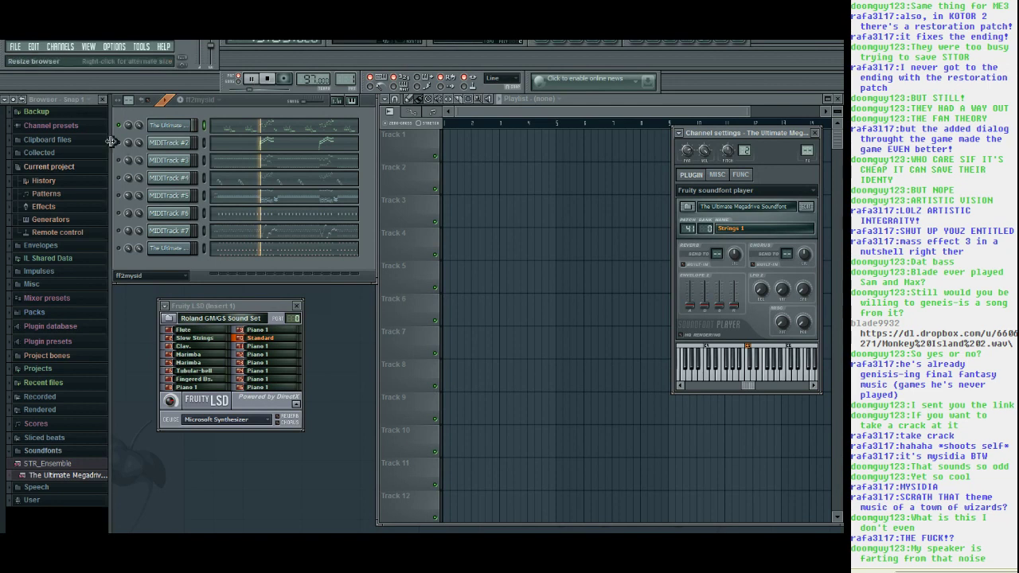
left_click(165, 146)
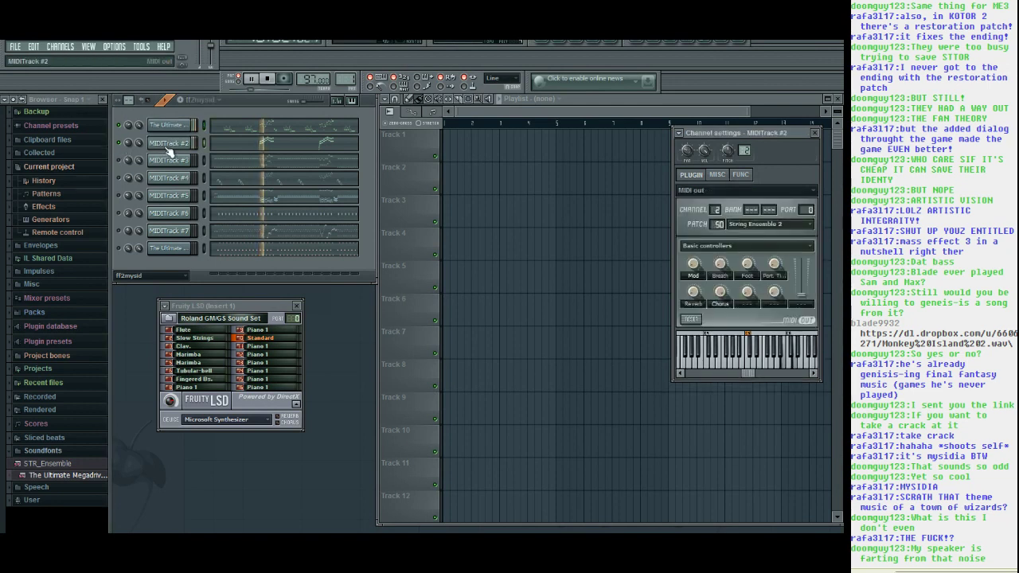
left_click_drag(86, 480, 182, 145)
left_click(194, 144)
left_click(191, 145)
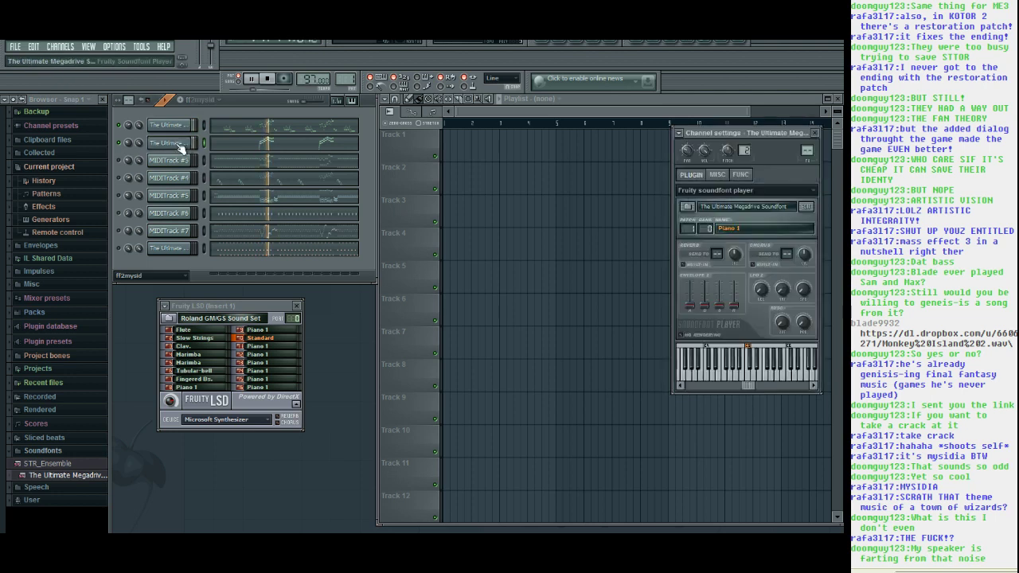
Try the Organ 1 and Strings 1 patches on the second channel, replaying the passage where its notes begin.
left_click(254, 79)
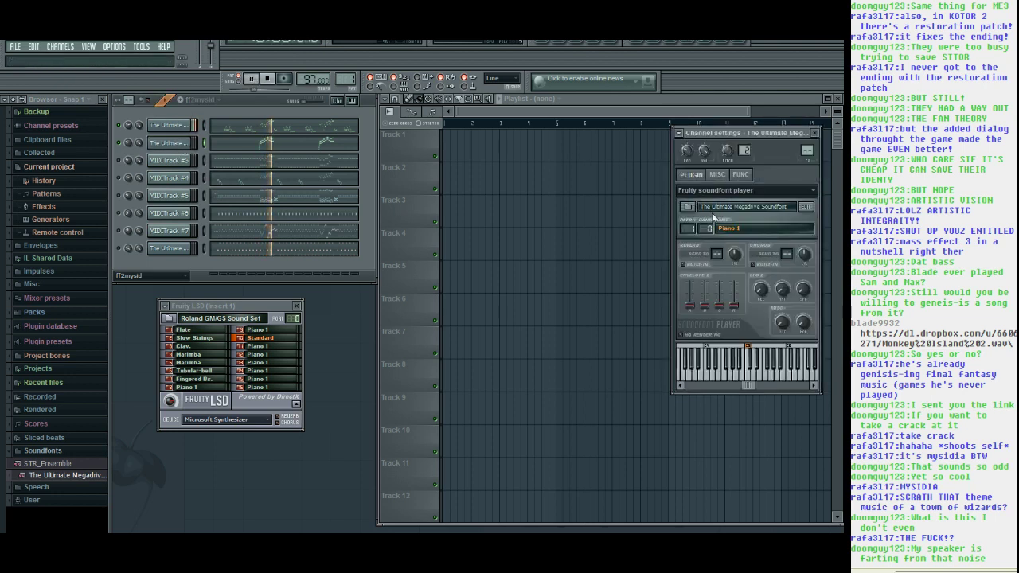
left_click(749, 232)
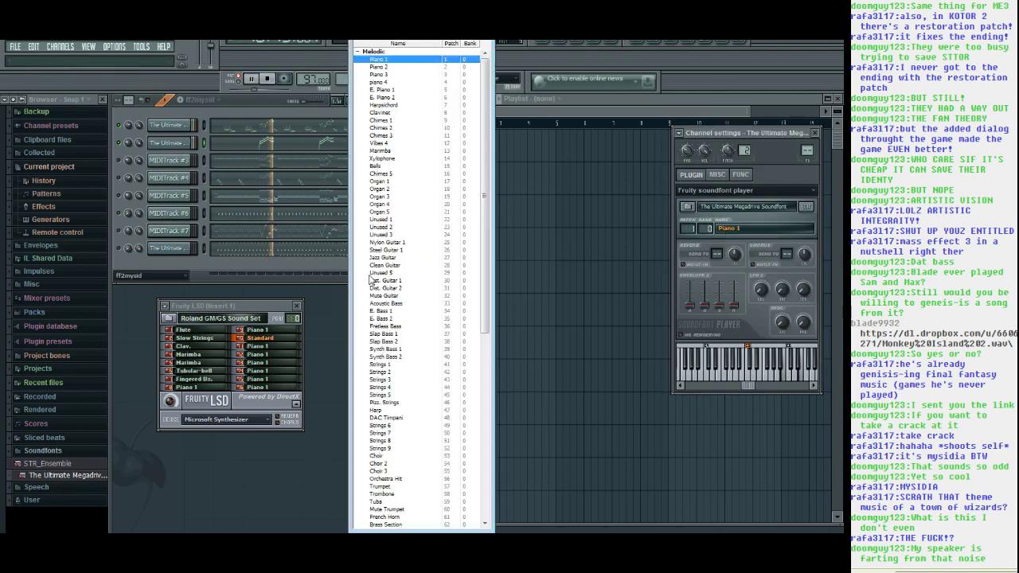
left_click(380, 182)
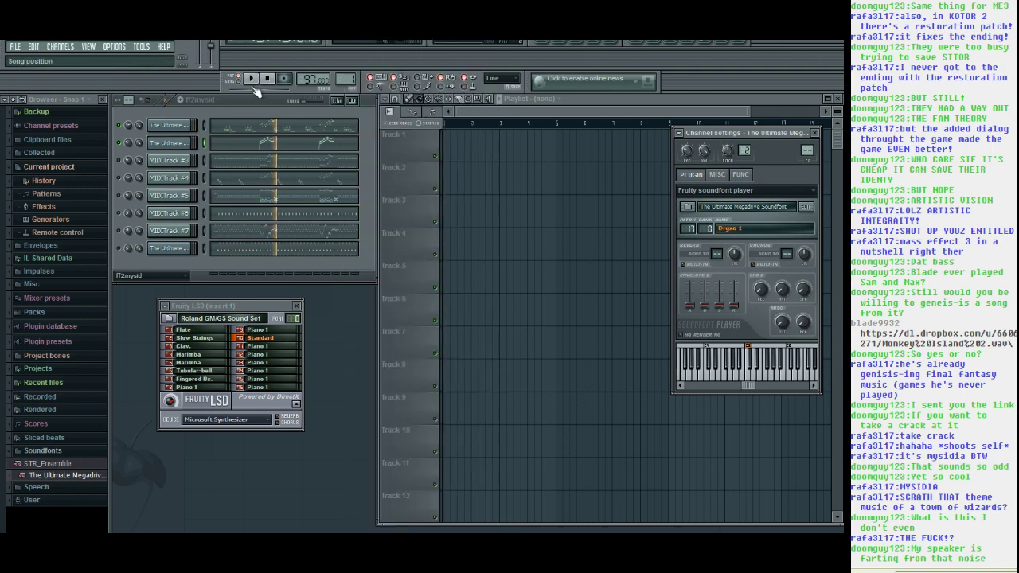
left_click_drag(260, 94, 252, 93)
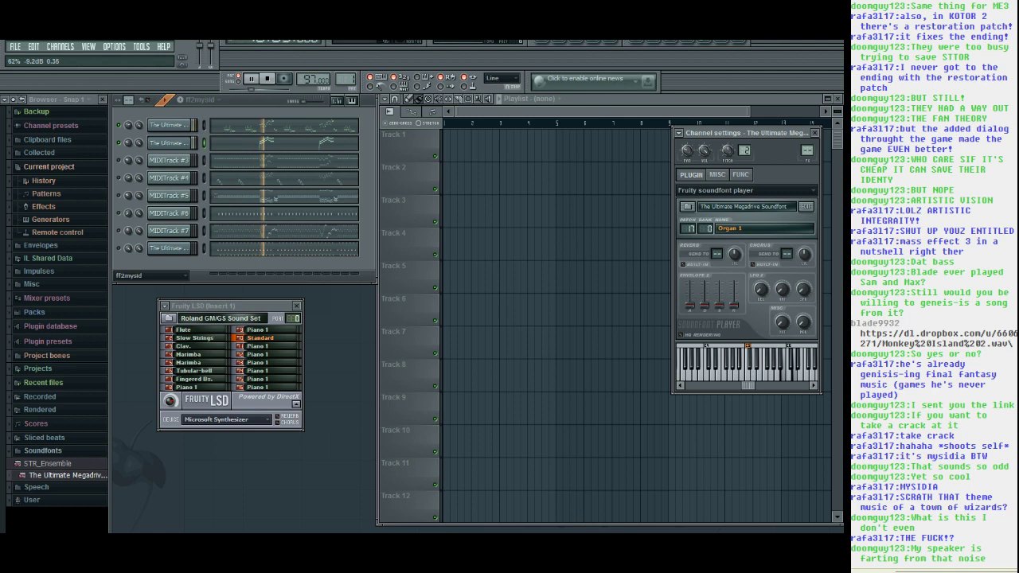
left_click(754, 230)
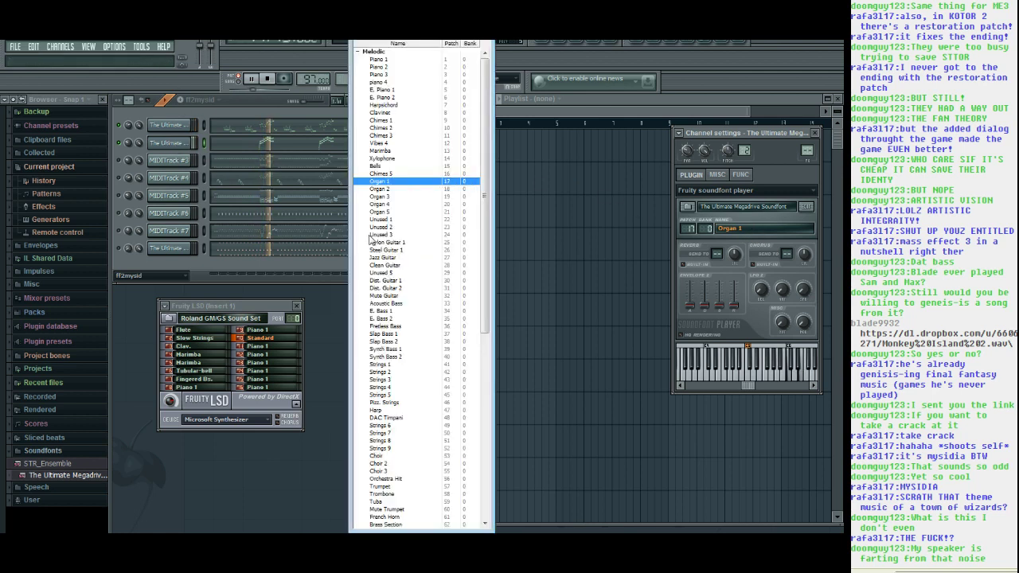
left_click(387, 366)
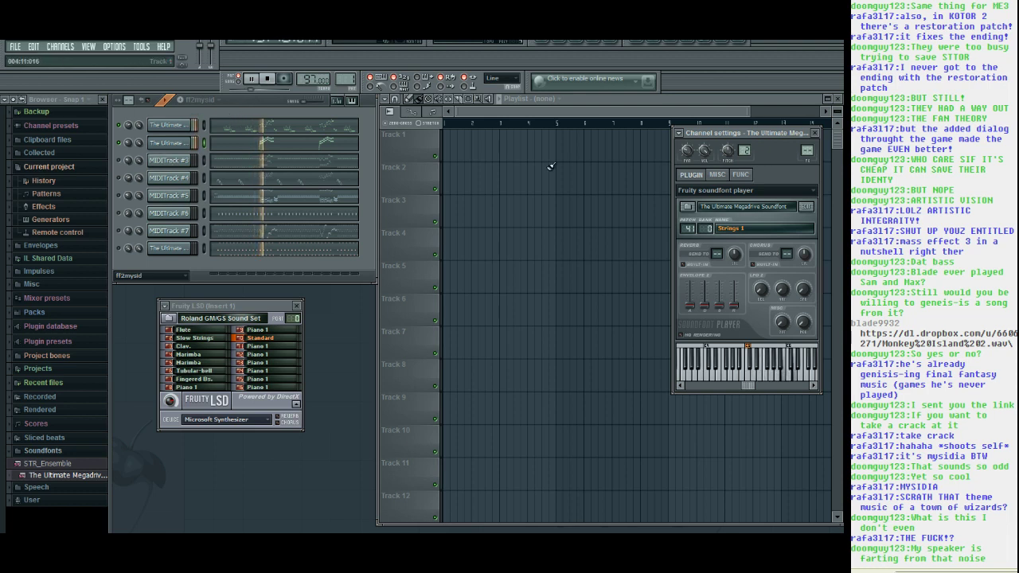
Compare the Strings 2, Strings 4 and Strings 6 patches on the second channel during playback and settle on Strings 2.
left_click(730, 228)
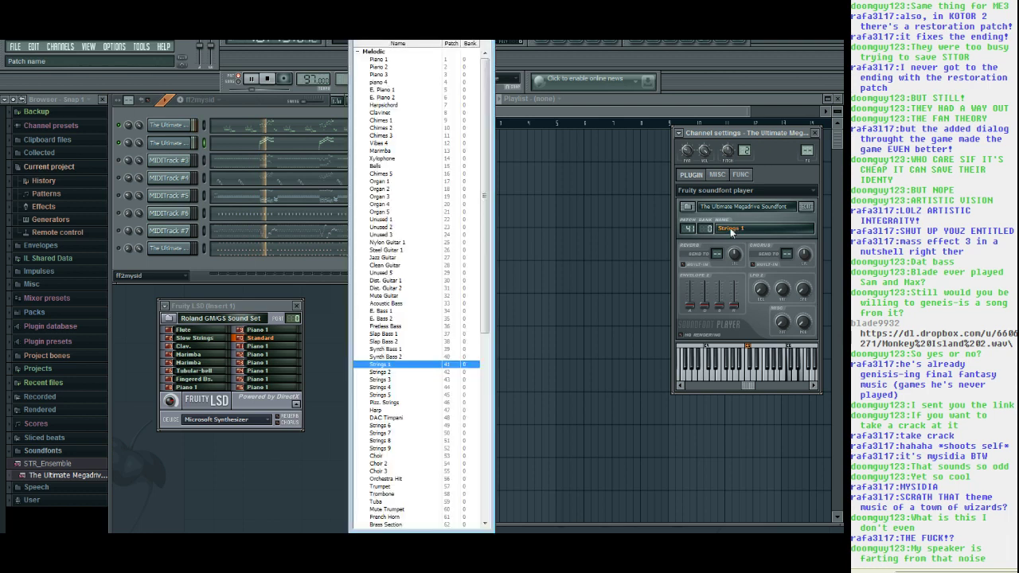
scroll(390, 369, "down", 2)
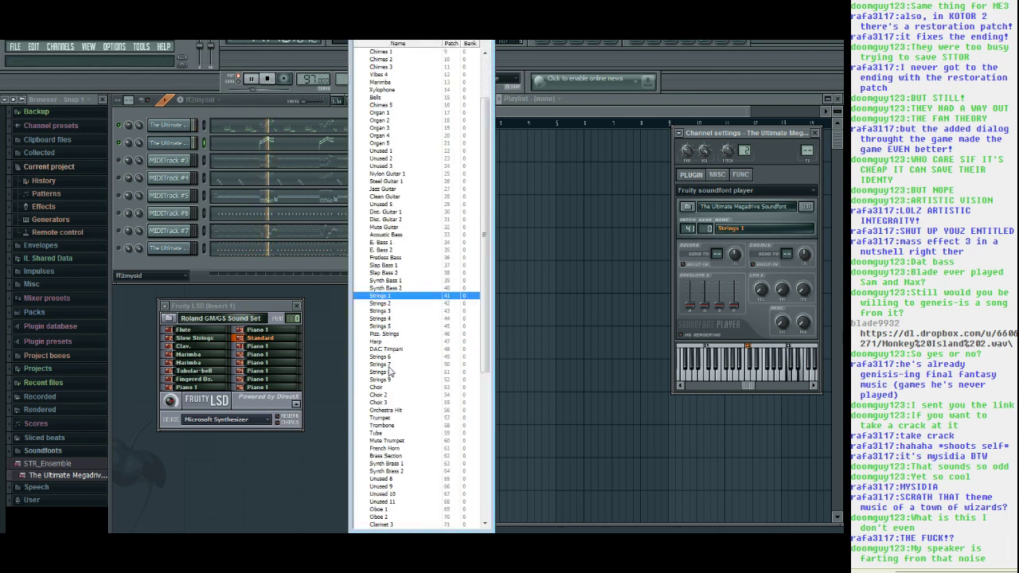
left_click(381, 304)
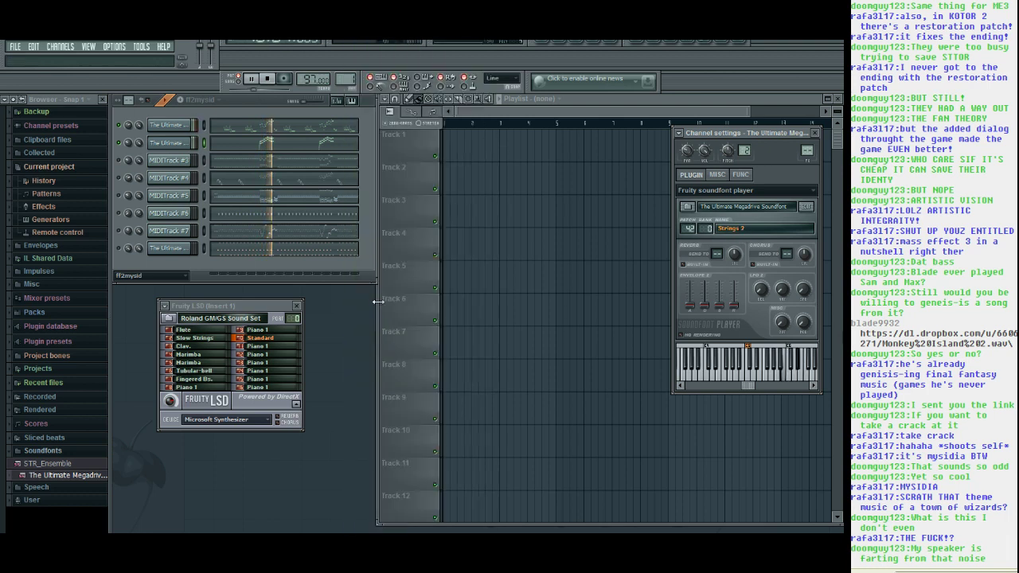
left_click(255, 91)
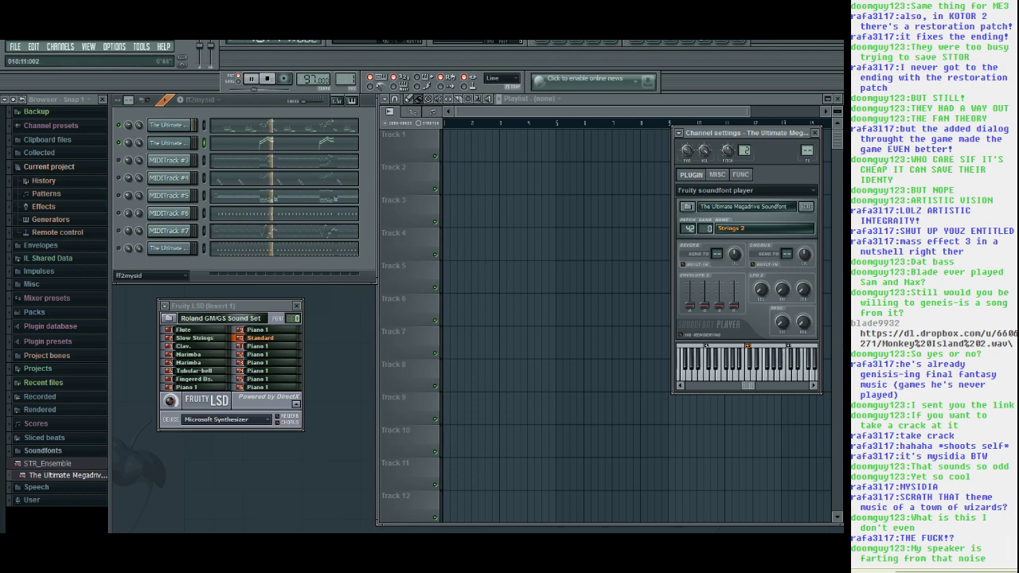
left_click(753, 231)
left_click(390, 388)
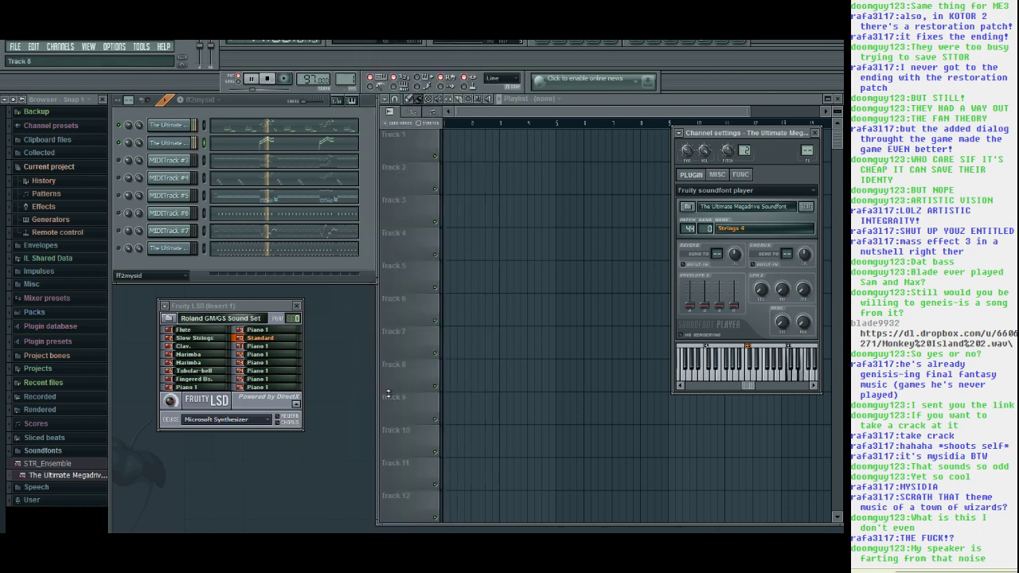
left_click(744, 228)
left_click(386, 427)
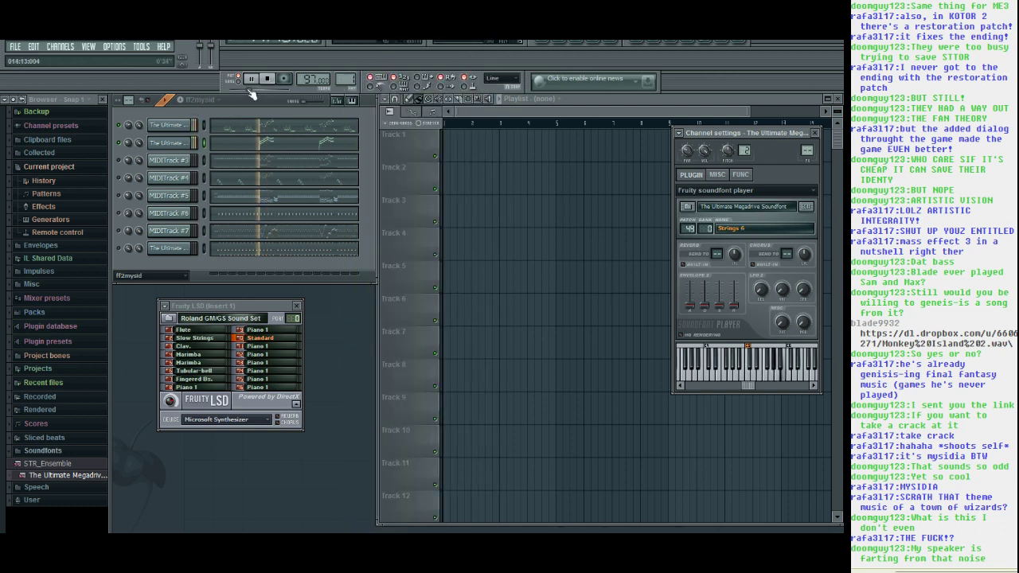
left_click(755, 231)
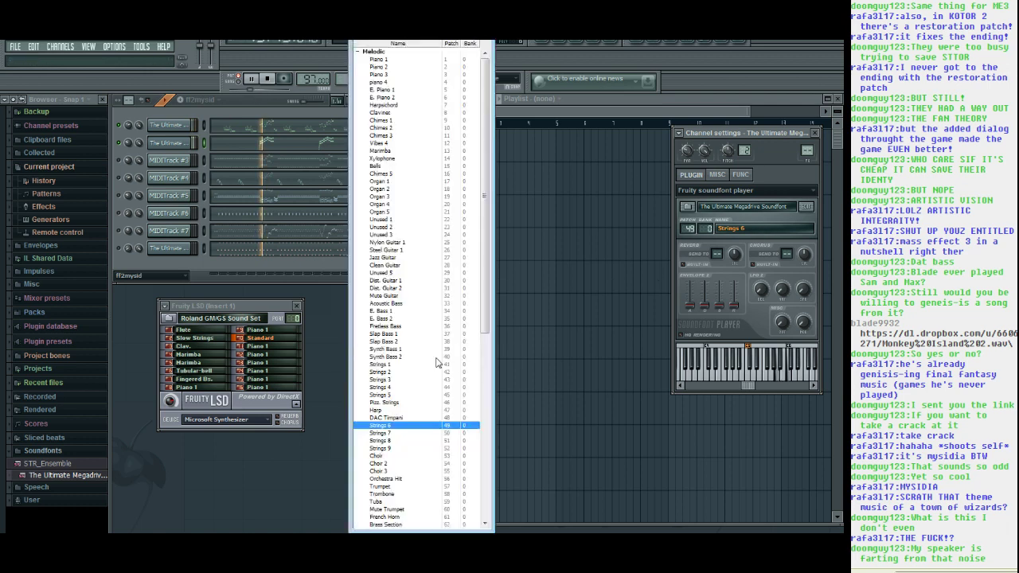
left_click(380, 373)
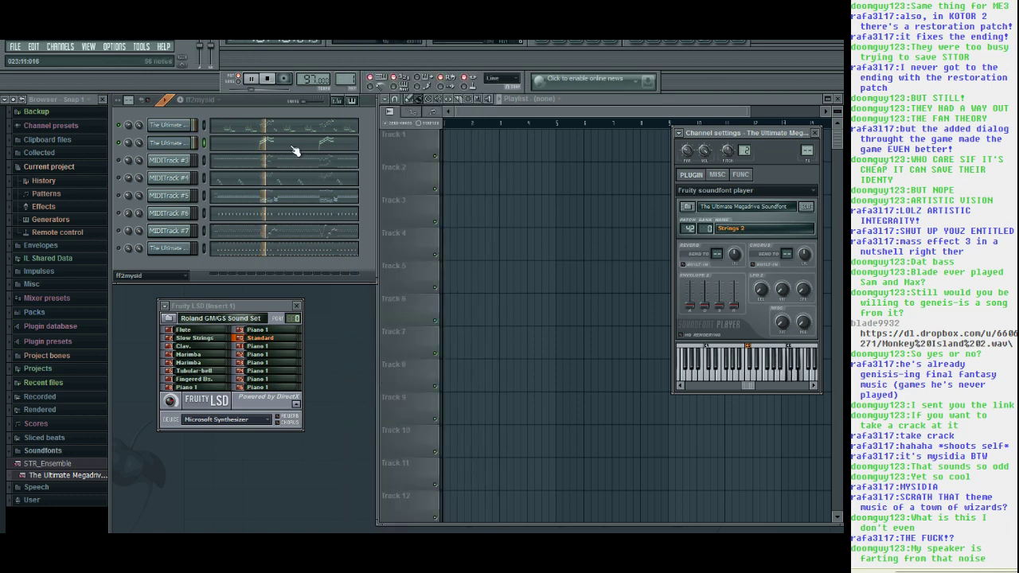
Unmute the percussion channel, try its Acoustic Bass patch, and set the patch to DAC Timpani.
left_click(120, 249)
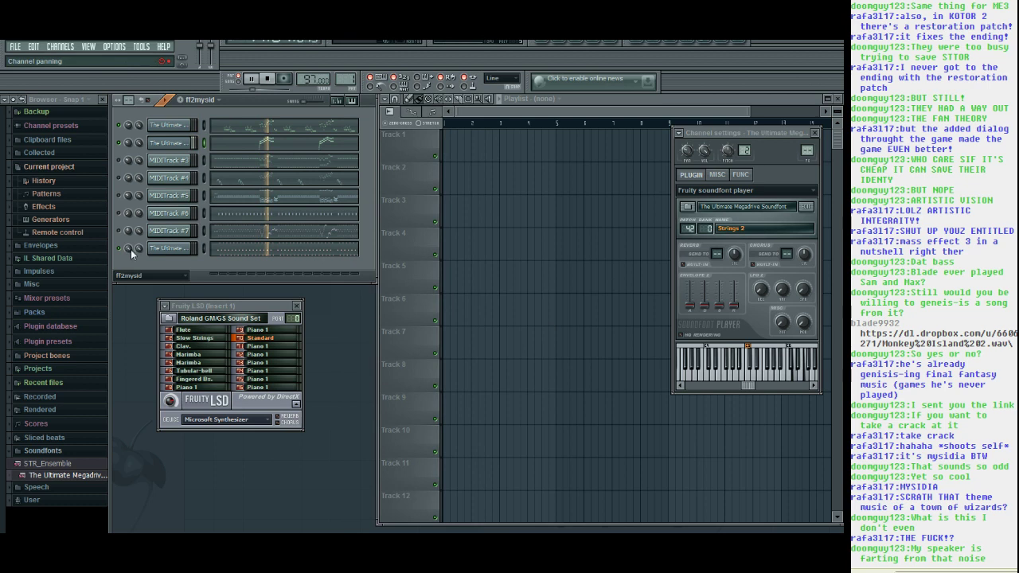
left_click(171, 251)
left_click(756, 232)
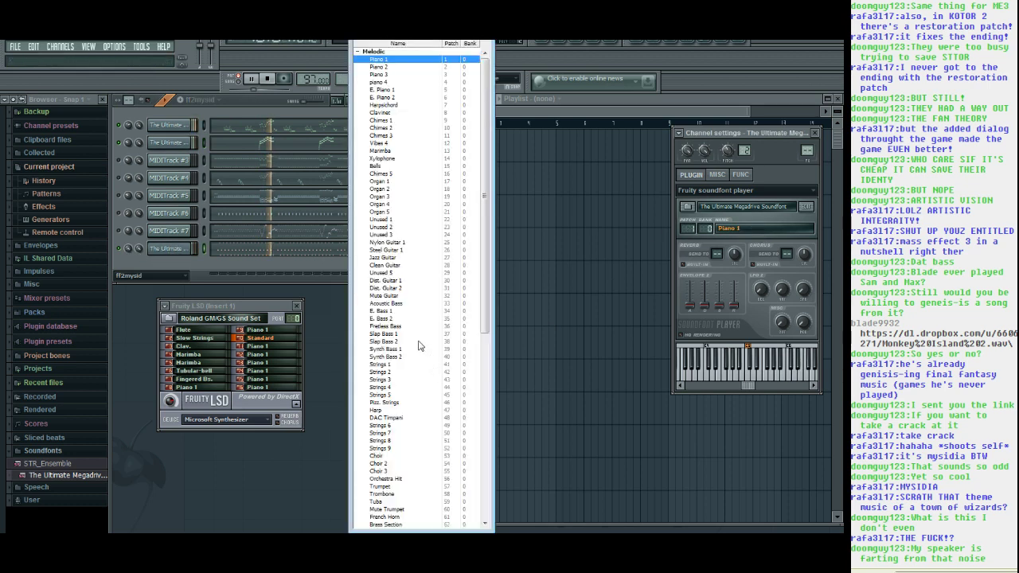
left_click(392, 304)
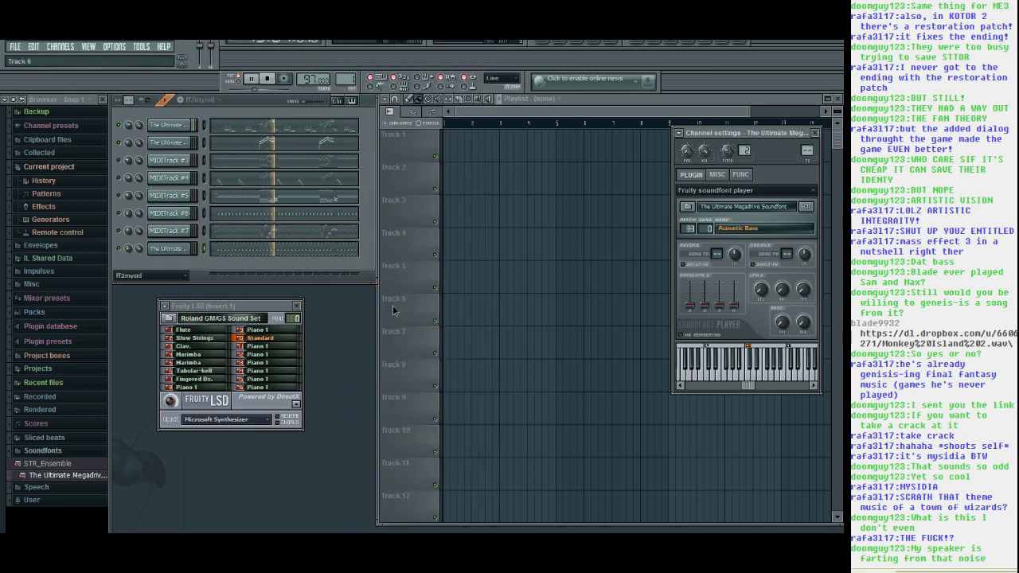
left_click(759, 230)
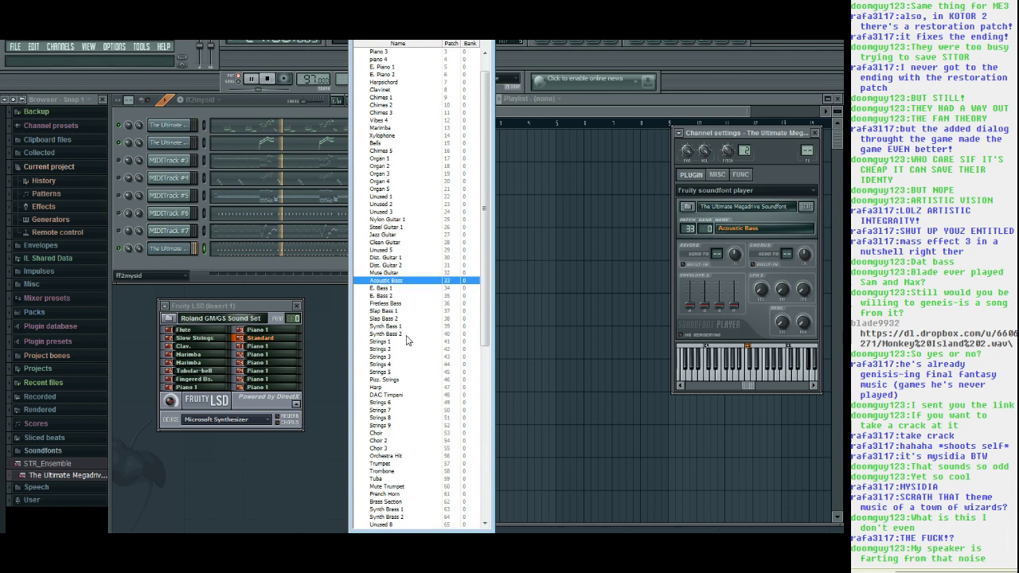
left_click(382, 372)
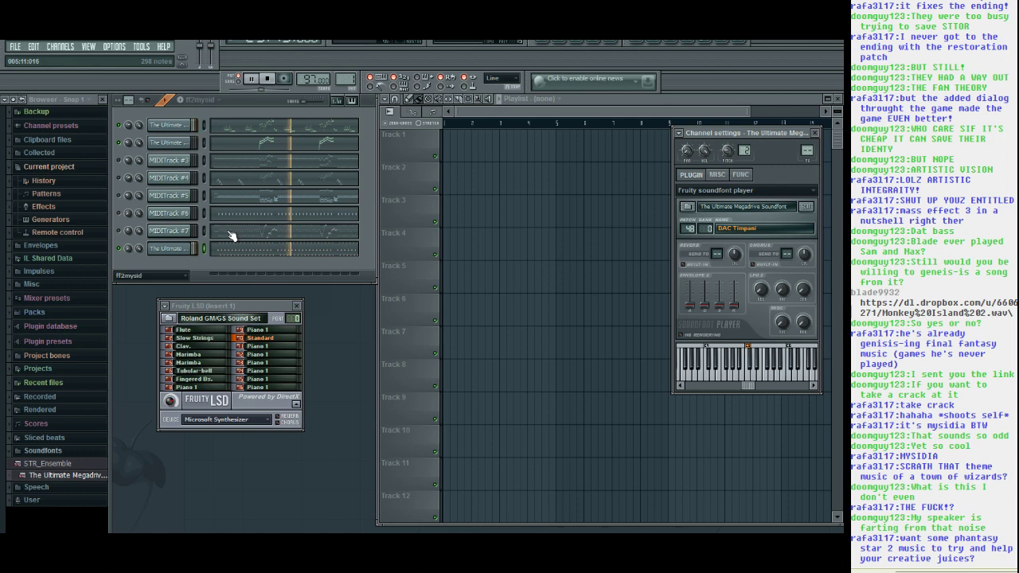
Unmute MIDITrack #3, replace its instrument with The Ultimate Megadrive Soundfont and choose the Square Wave patch.
left_click(120, 161)
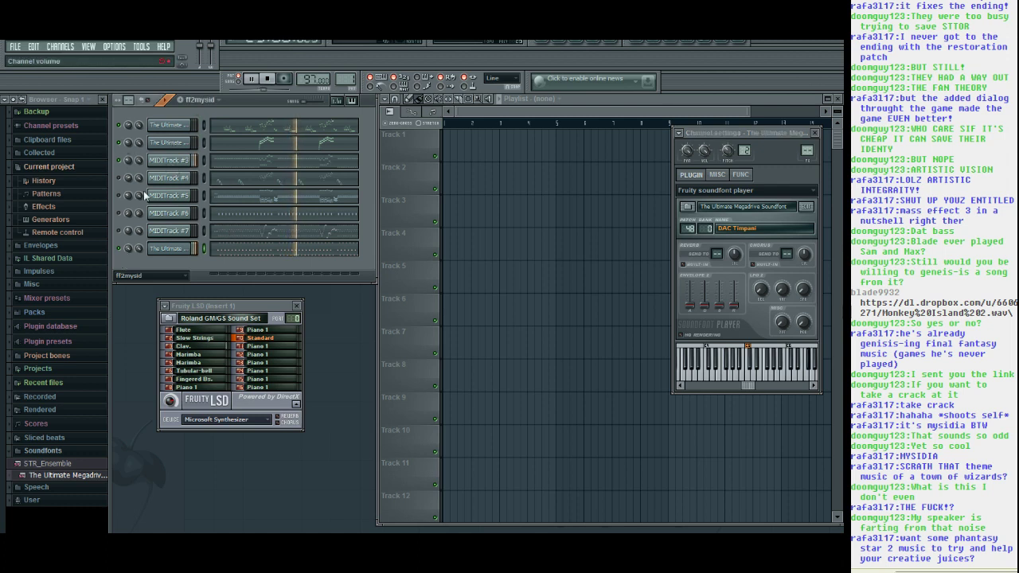
left_click_drag(64, 476, 179, 162)
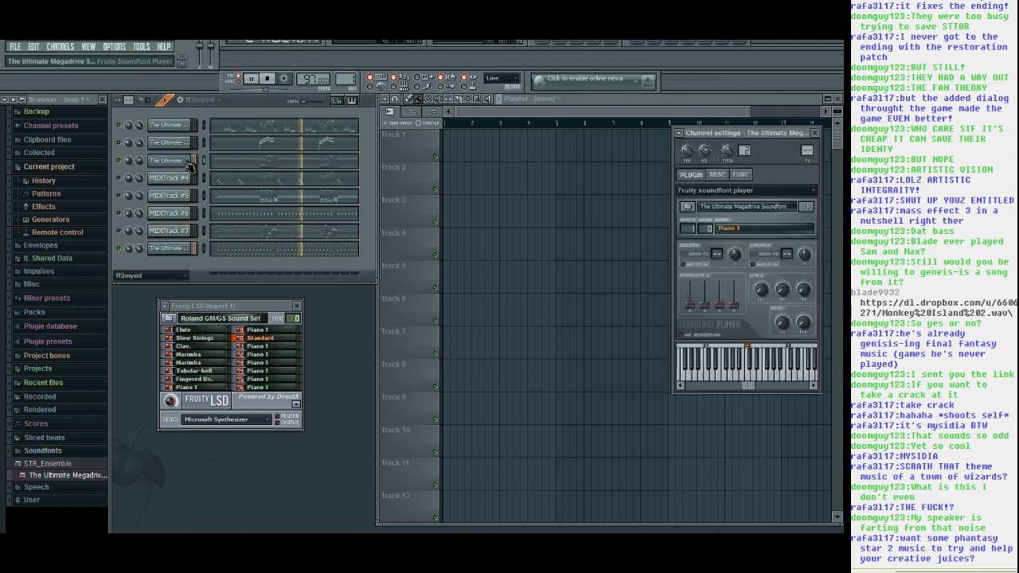
left_click(732, 235)
scroll(427, 250, "down", 10)
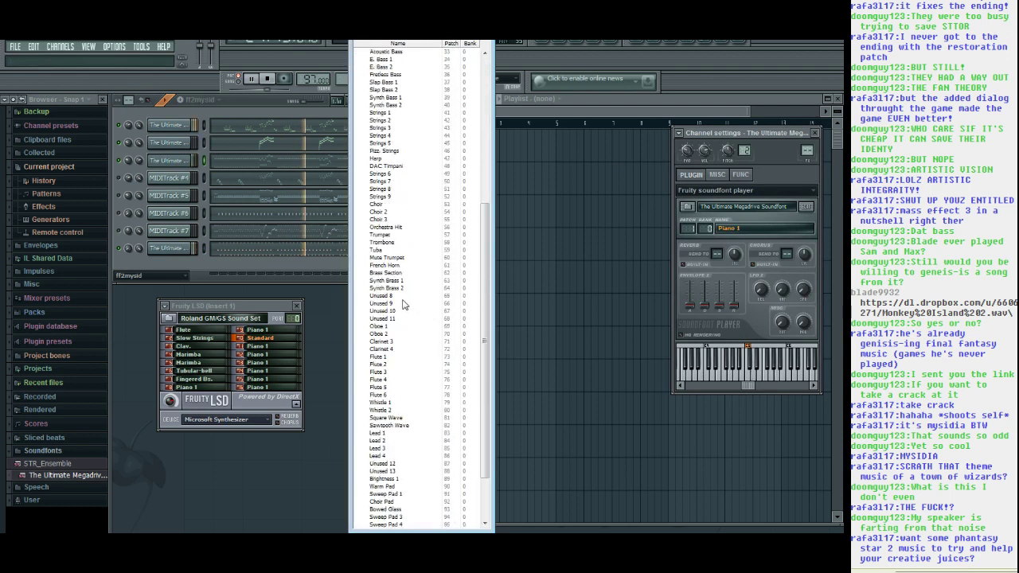
left_click(387, 417)
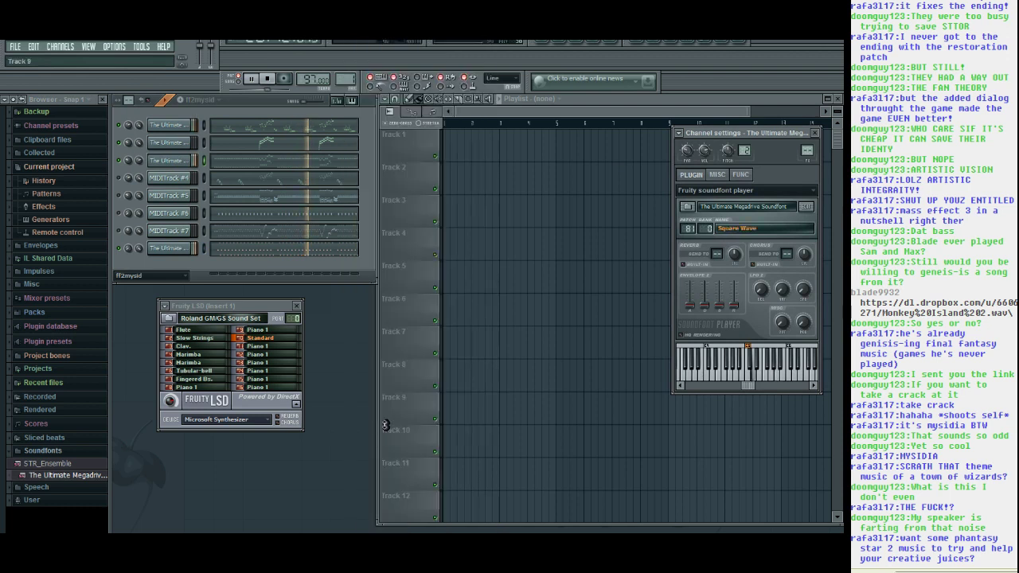
Try the Whistle 1, Flute 1 and Oboe 2 patches on the third channel with playback running.
left_click(175, 163)
left_click(178, 162)
left_click(726, 227)
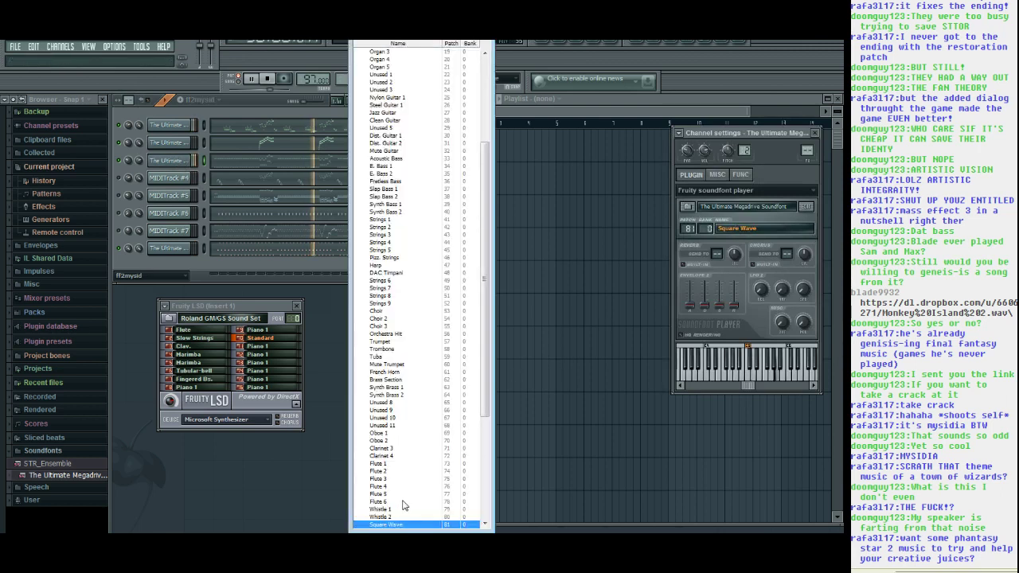
left_click(410, 513)
left_click(729, 229)
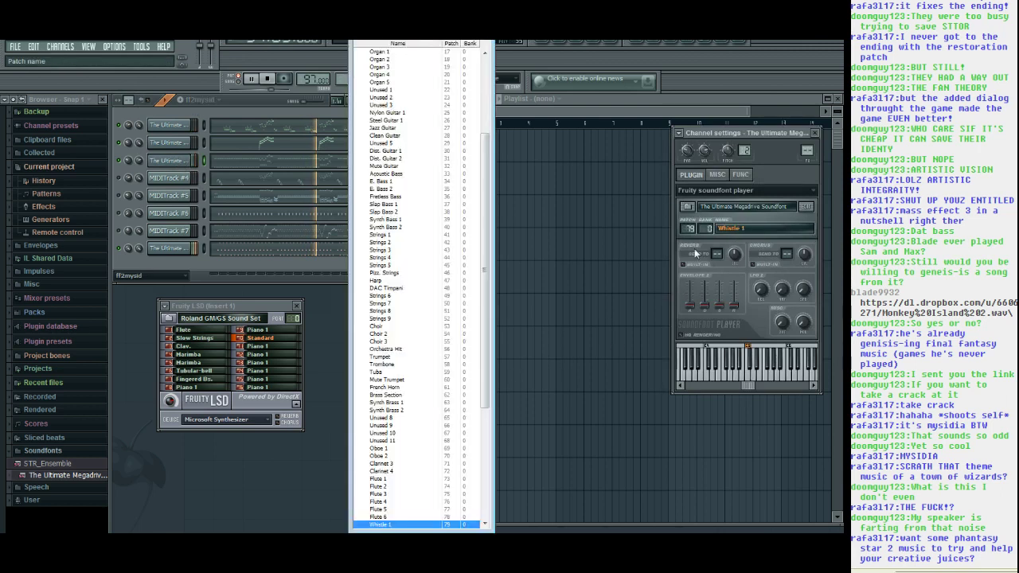
left_click(398, 476)
left_click(726, 229)
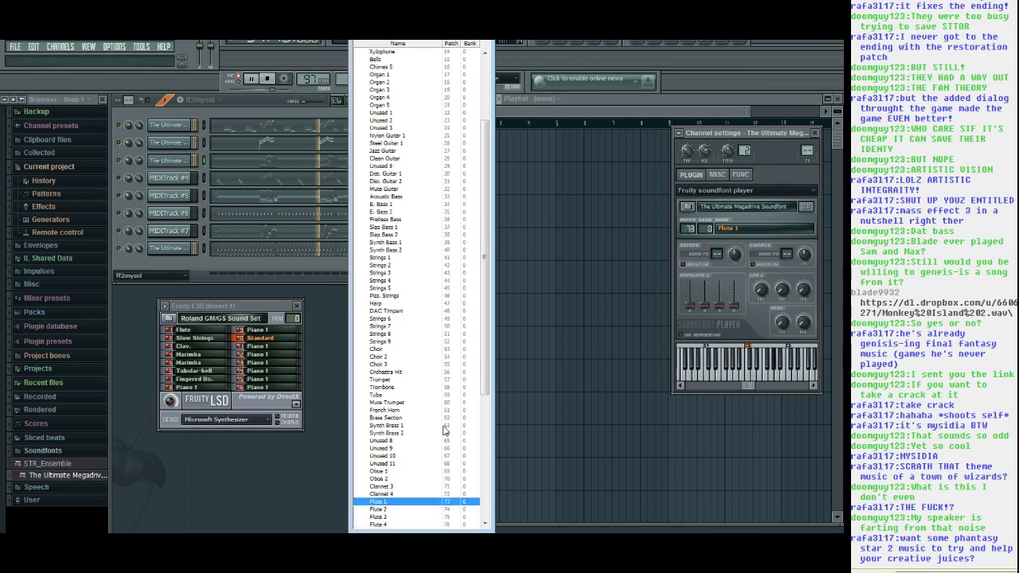
left_click(382, 479)
Mute the first two channels and try the Clarinet 3 and Trumpet patches on the third channel.
left_click(119, 142)
left_click(119, 125)
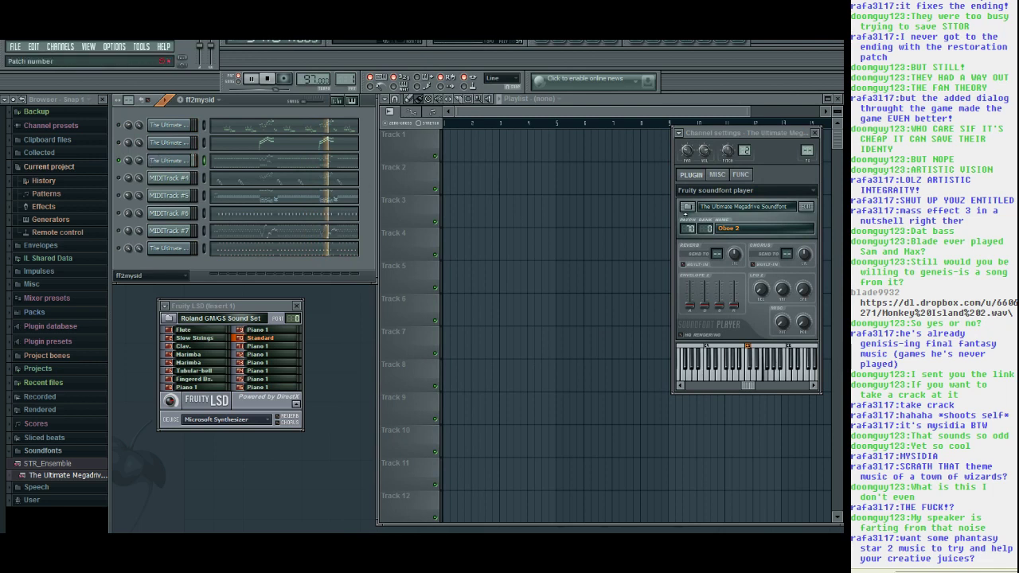
left_click(730, 230)
double_click(383, 441)
left_click(755, 229)
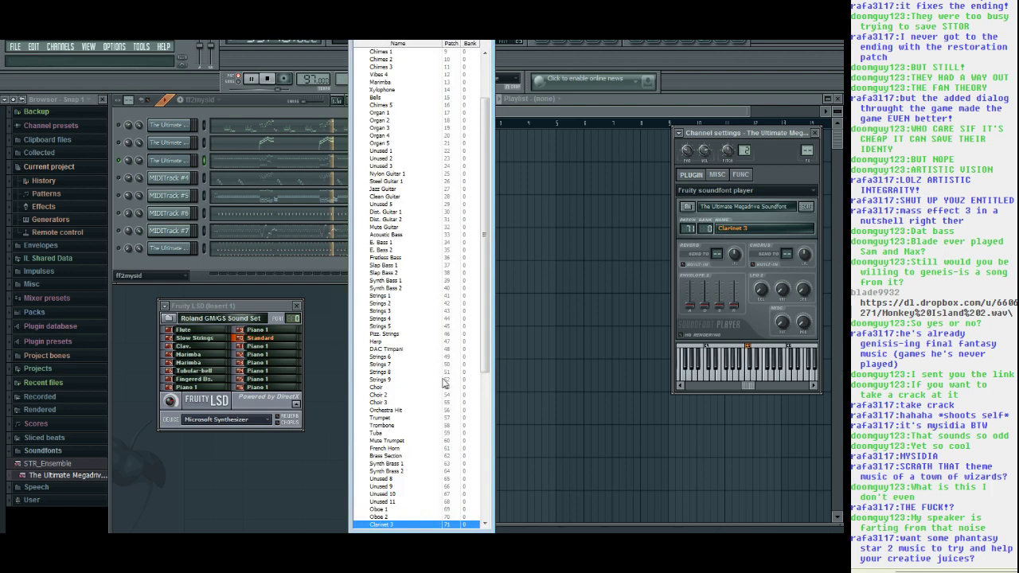
double_click(386, 419)
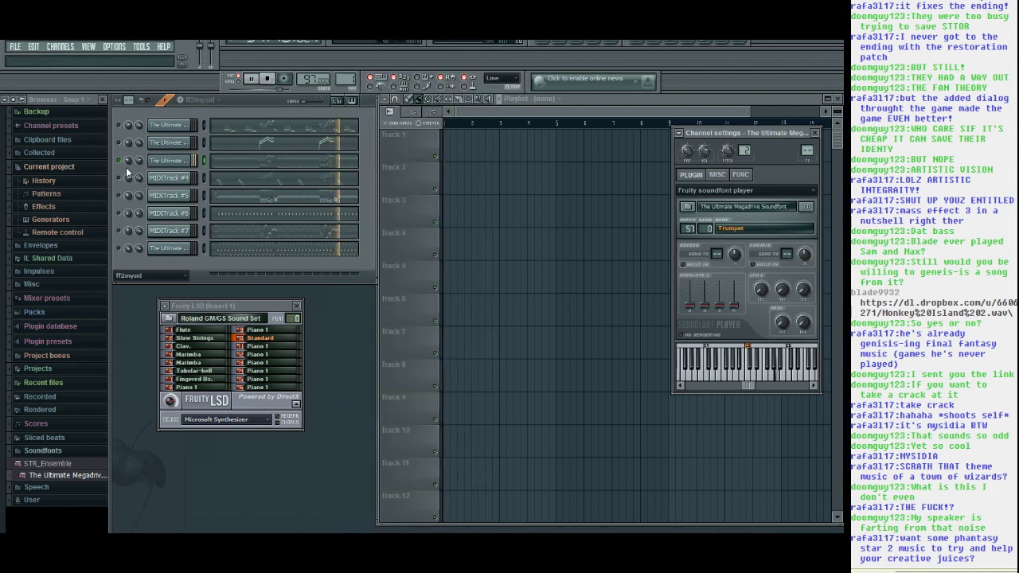
Try the Slap Bass 1 patch on the third channel, and switch it to Mute Guitar.
left_click(753, 229)
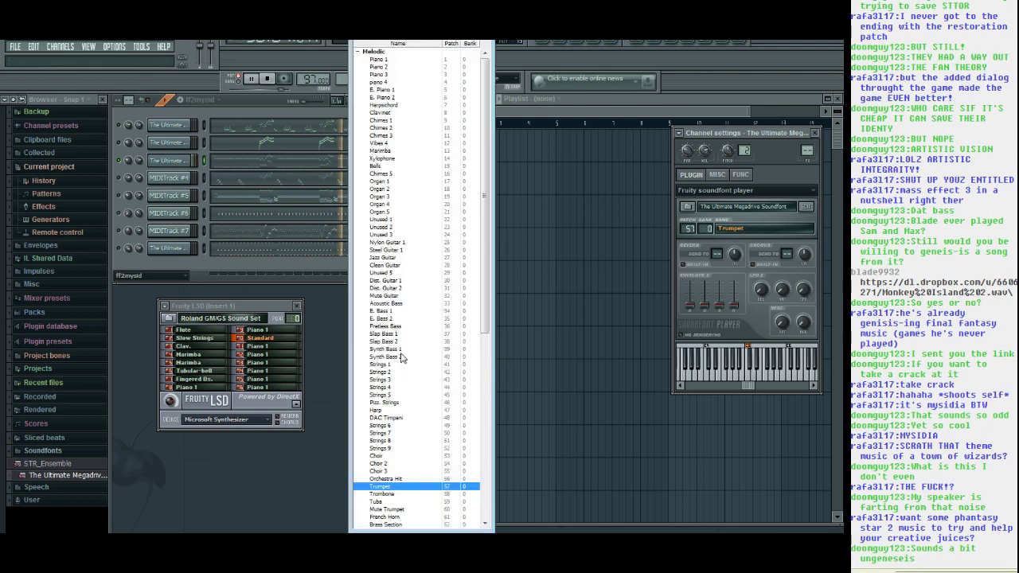
double_click(390, 334)
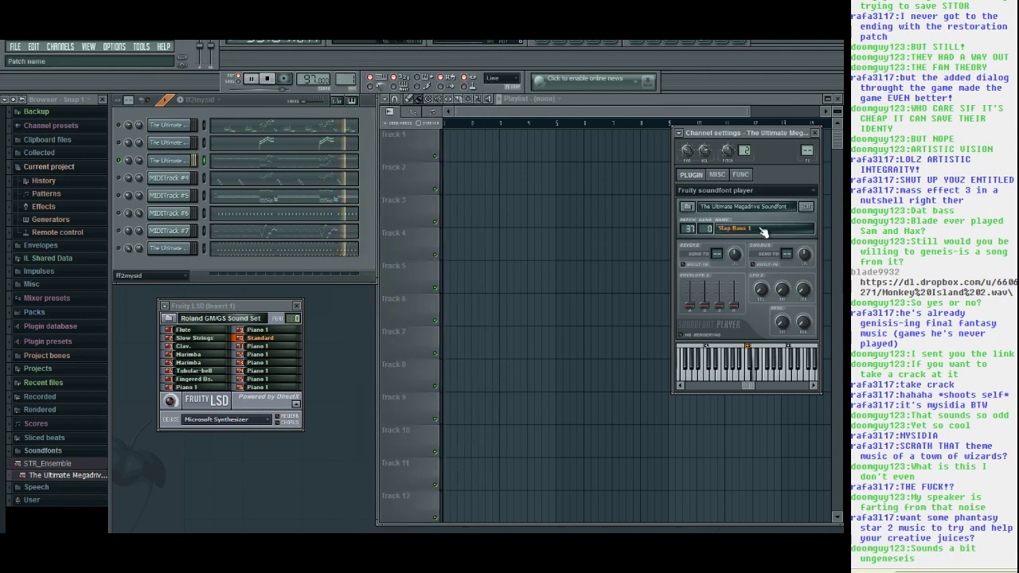
left_click(761, 229)
double_click(377, 299)
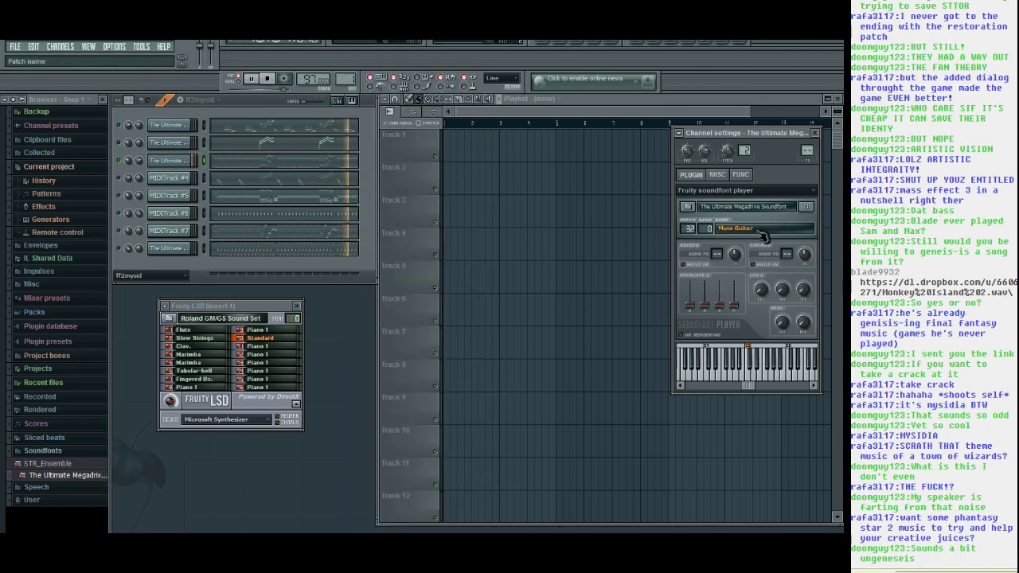
Try the Organ 1, Unused 1 and Xylophone patches on the third channel with playback running.
left_click(761, 233)
double_click(379, 181)
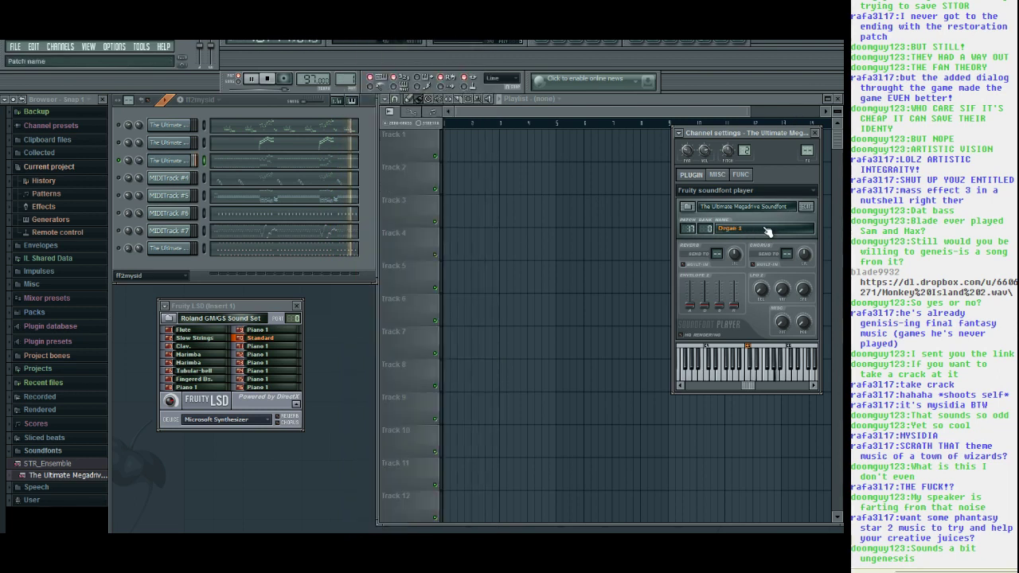
left_click(724, 228)
double_click(386, 220)
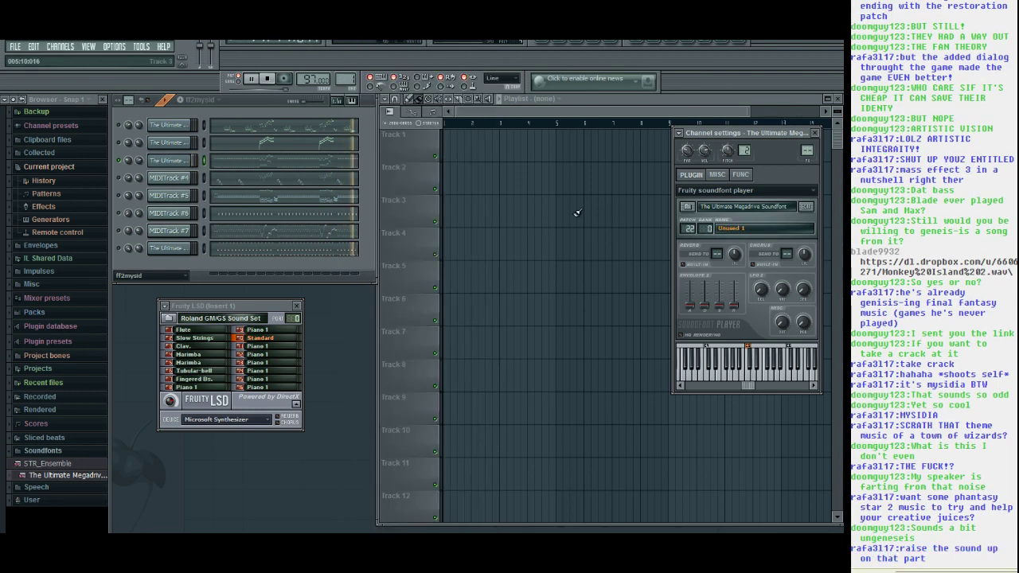
left_click(763, 231)
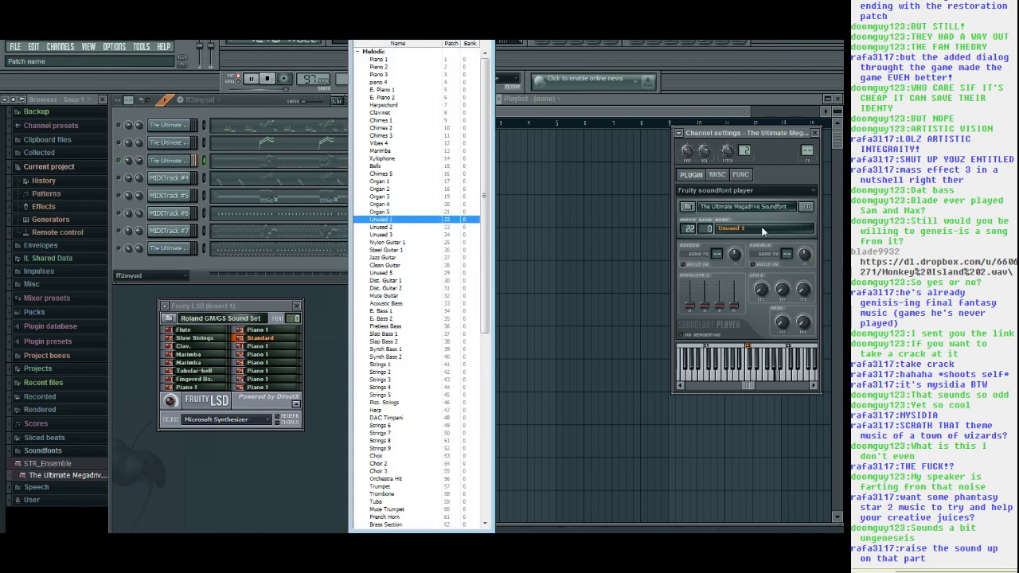
double_click(388, 163)
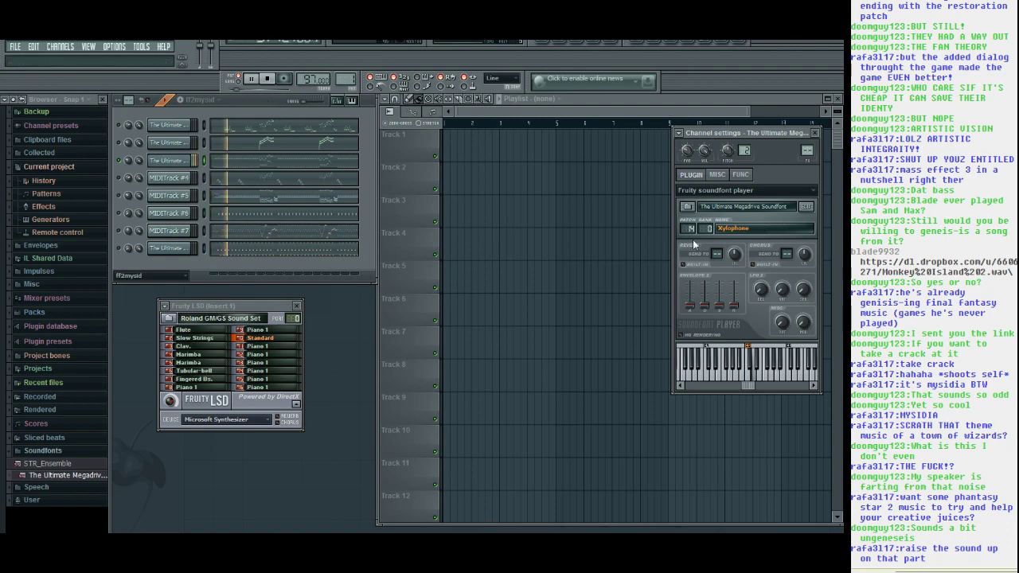
Try the Marimba and Vibes 4 patches on the third channel, and switch it to Chimes 1.
left_click(734, 229)
left_click(376, 151)
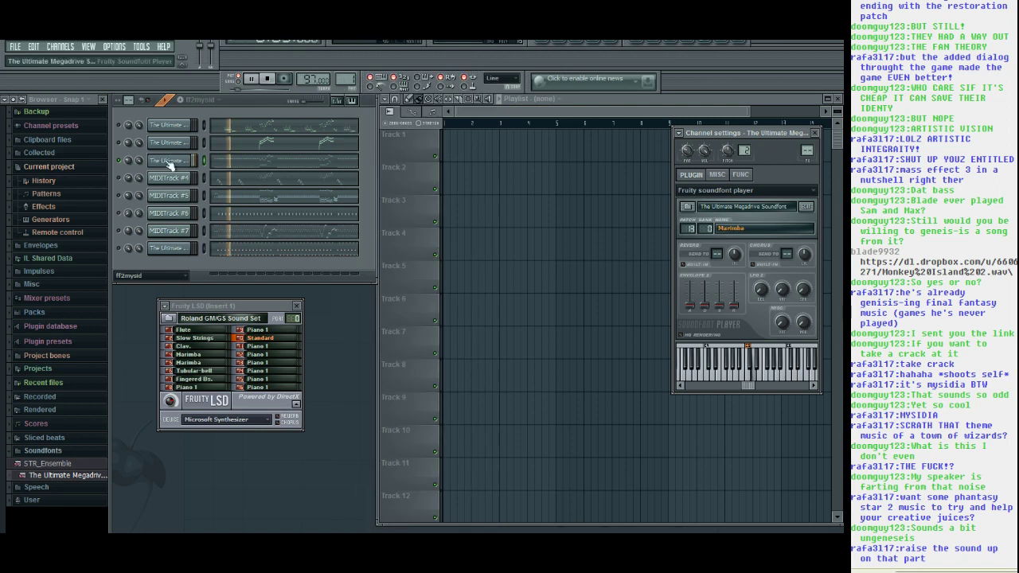
left_click(747, 229)
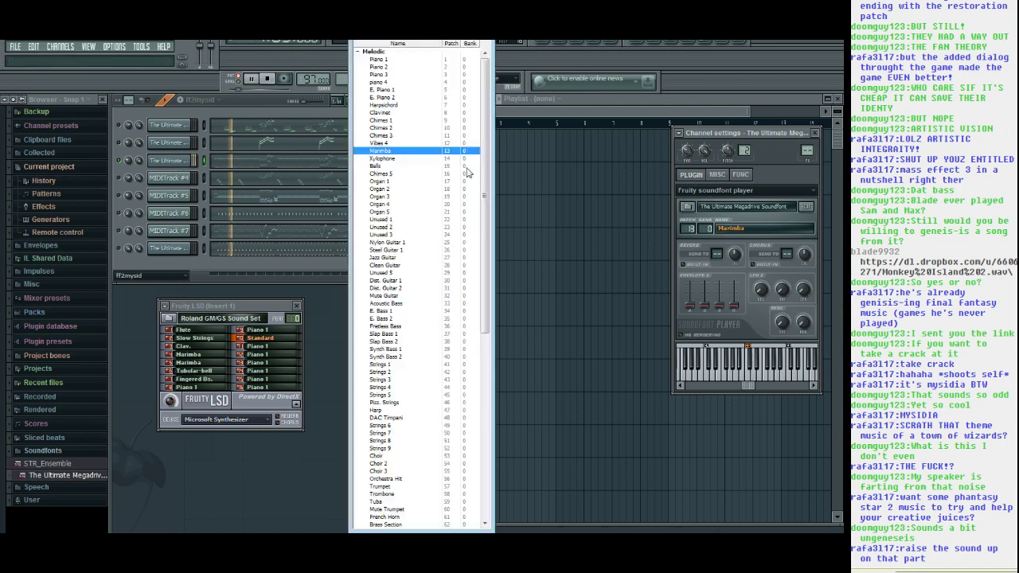
left_click(389, 142)
left_click(748, 229)
left_click(383, 113)
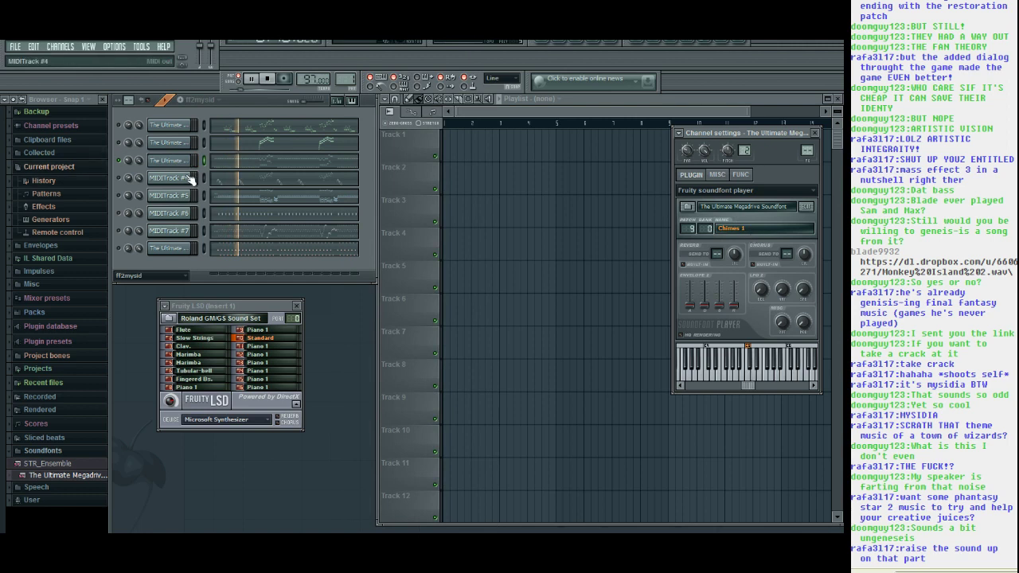
left_click(129, 162)
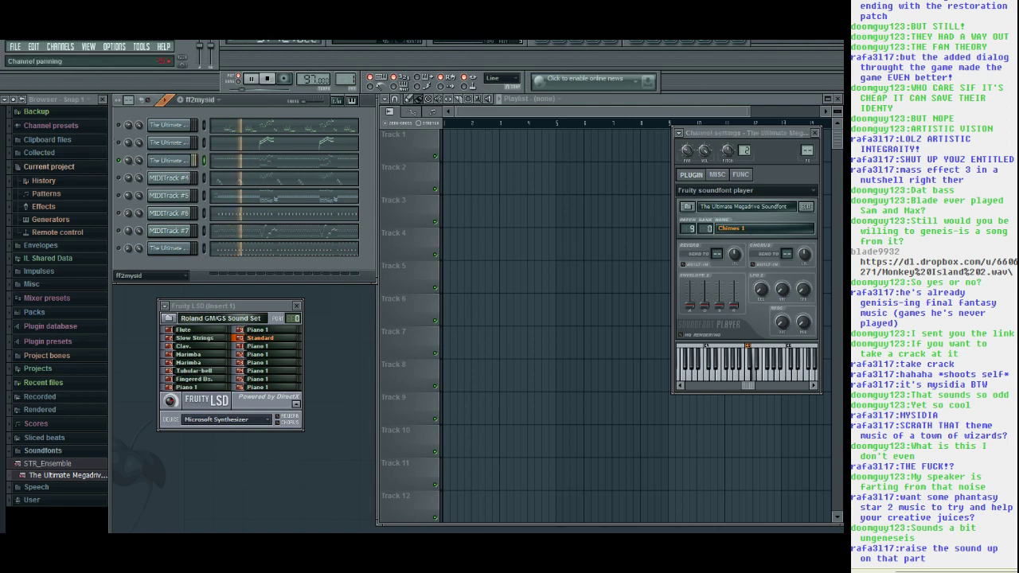
Unmute MIDITrack #5, replace its instrument with The Ultimate Megadrive Soundfont and choose the Chimes 1 patch.
left_click(169, 196)
left_click_drag(68, 476, 170, 200)
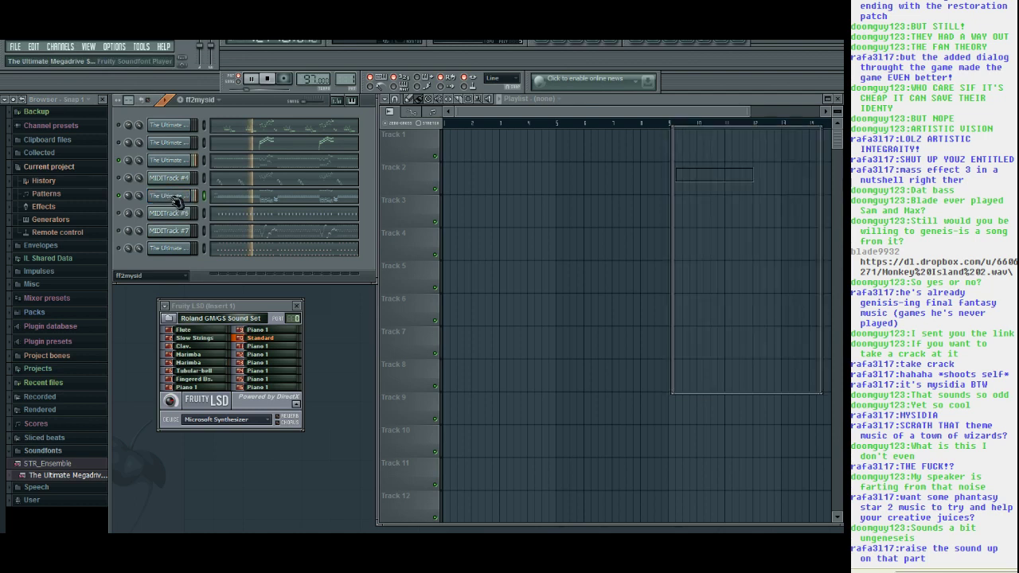
left_click(734, 229)
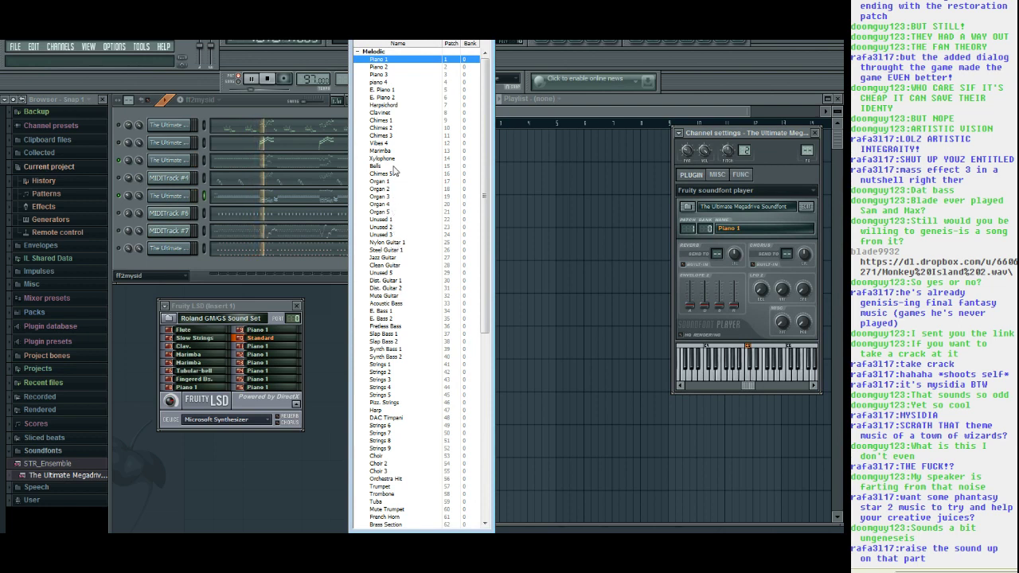
left_click(381, 121)
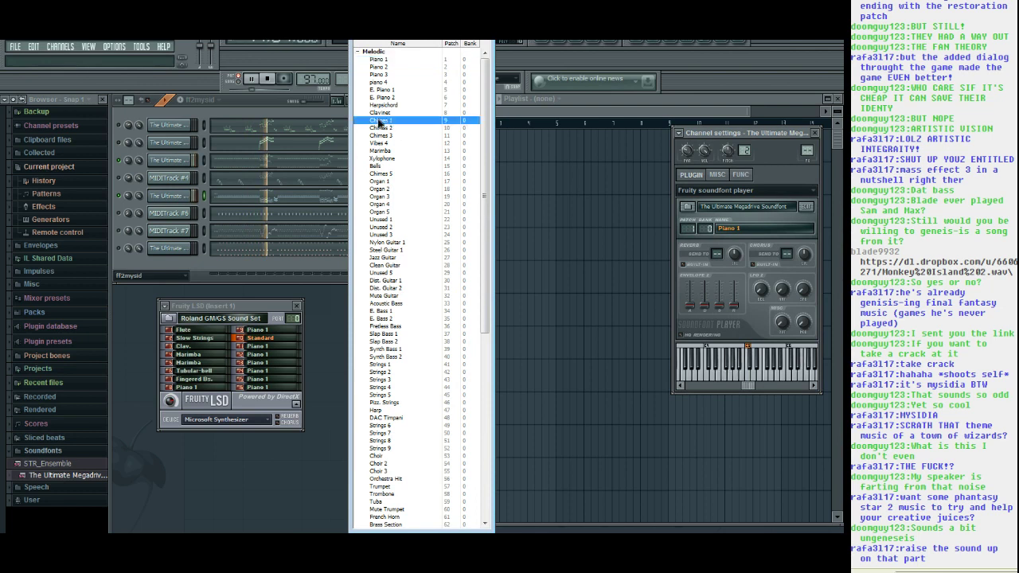
left_click(175, 199)
left_click(171, 198)
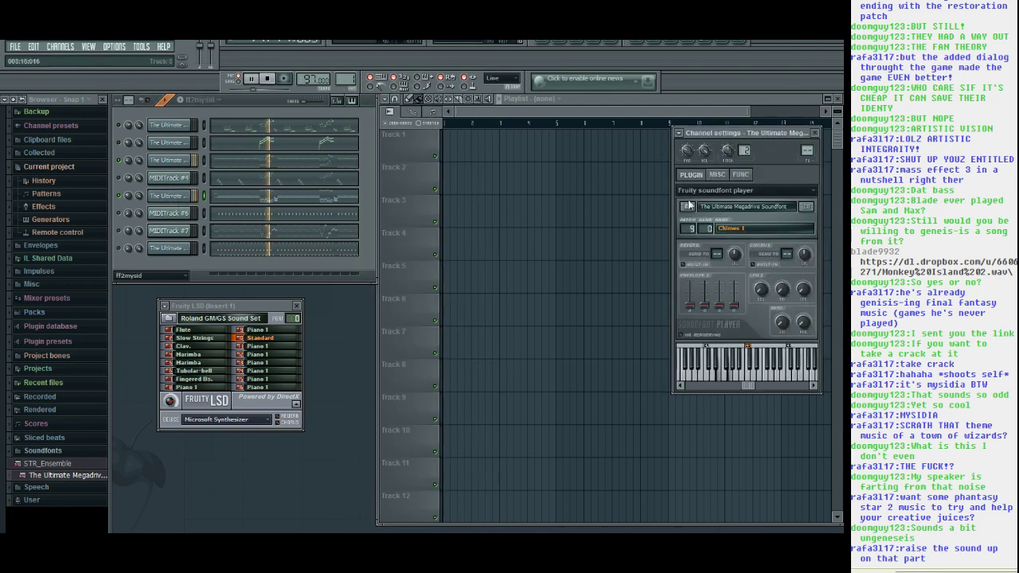
Switch to Chrome's Mysidia video page and restore the browser to a smaller window over the FL Studio workspace.
left_click(737, 228)
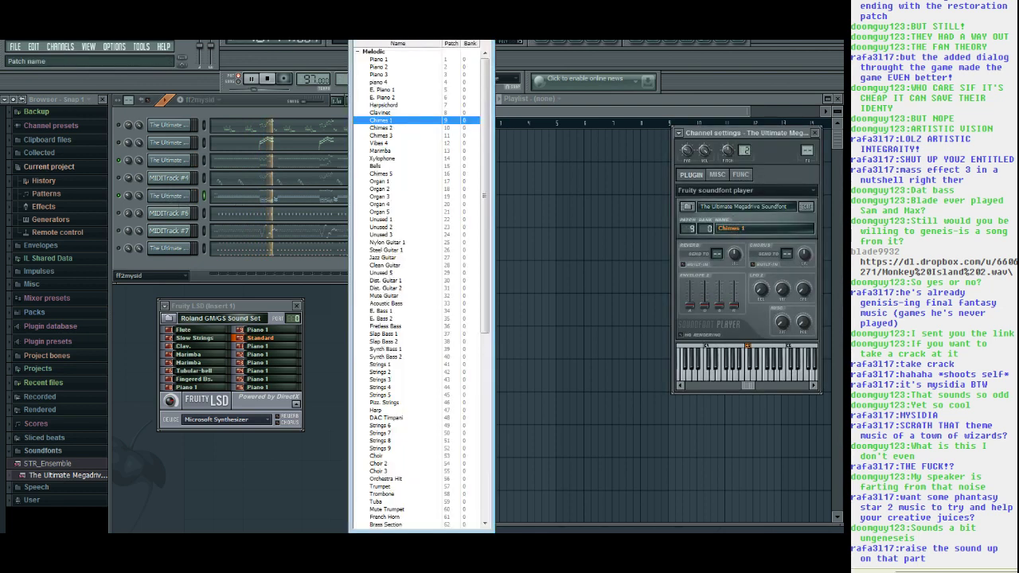
key("alt+Tab")
left_click(153, 152)
left_click(228, 246)
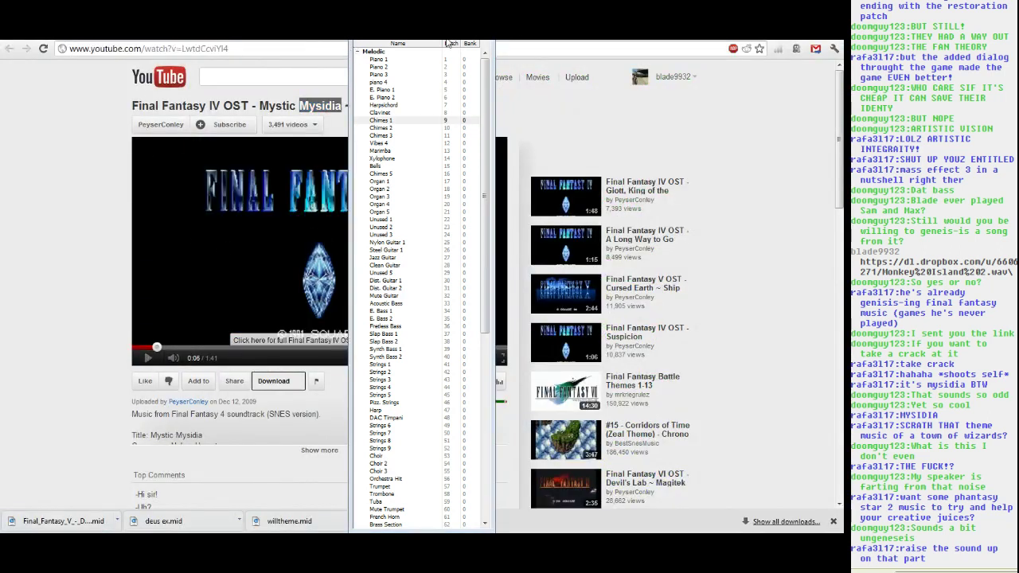
left_click_drag(510, 41, 434, 96)
left_click_drag(409, 40, 414, 45)
left_click(490, 43)
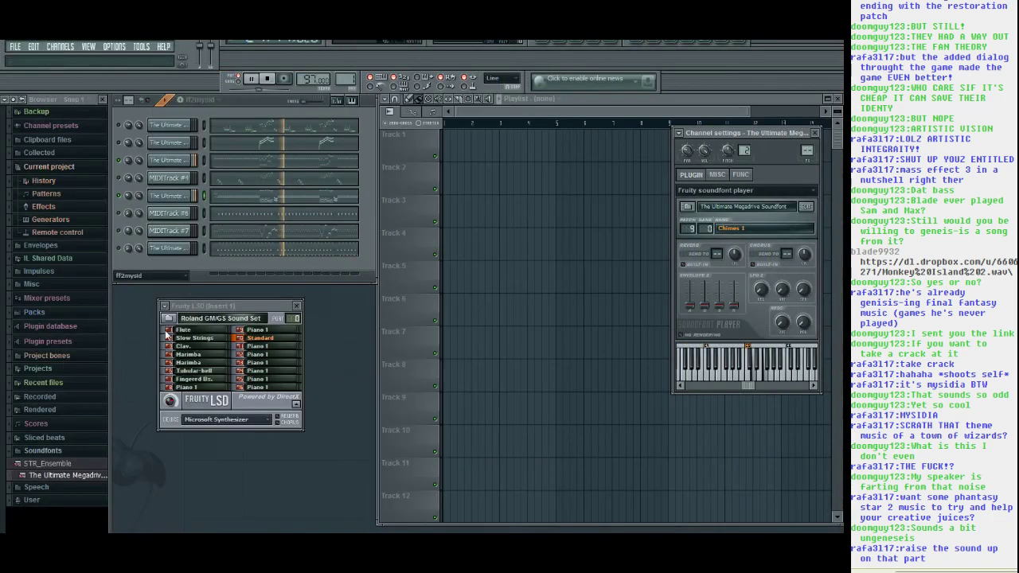
left_click(69, 542)
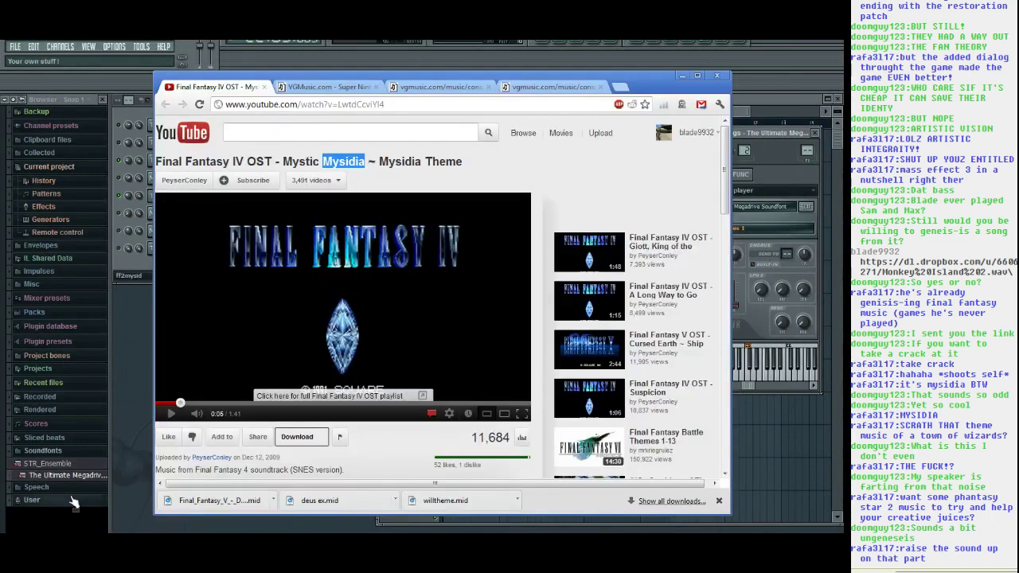
Search the web for "genesis tetris" in a new browser tab.
left_click(620, 88)
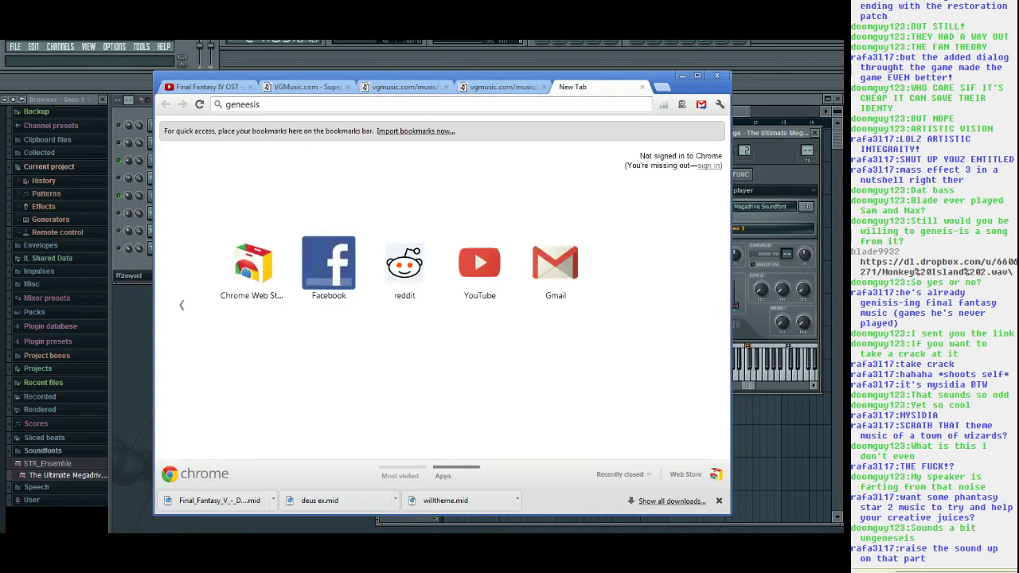
type("geneesis tetris")
key("Return")
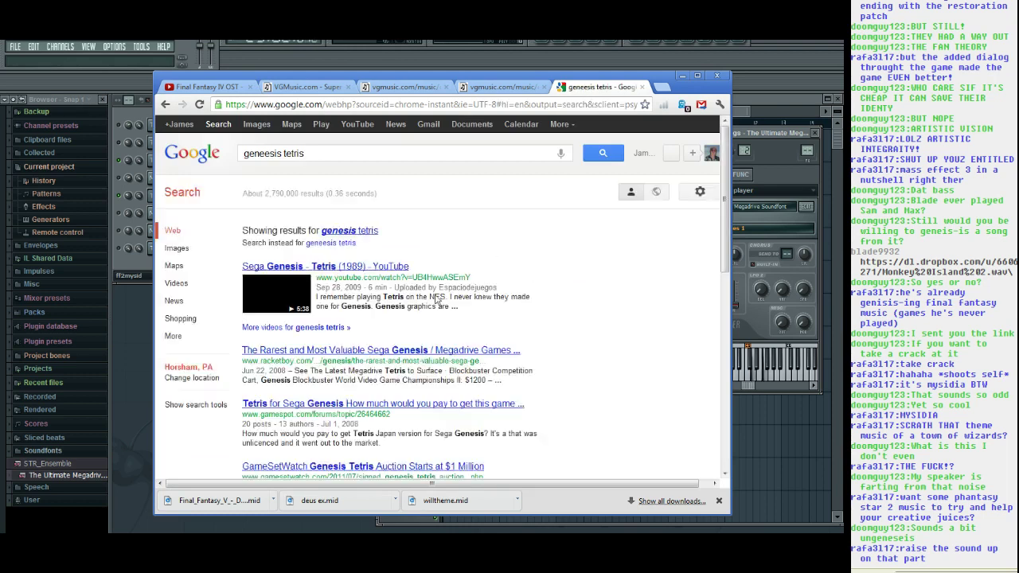
left_click(348, 231)
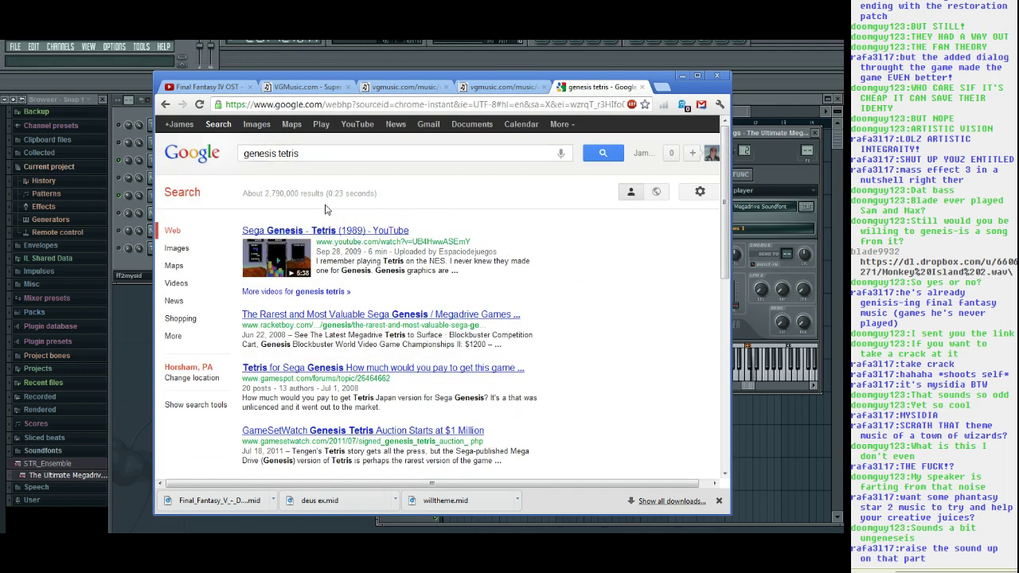
Search the web for "genesis 6 in 1" and open the Bizrate page for the Genesis 6 Pak cartridge.
double_click(288, 153)
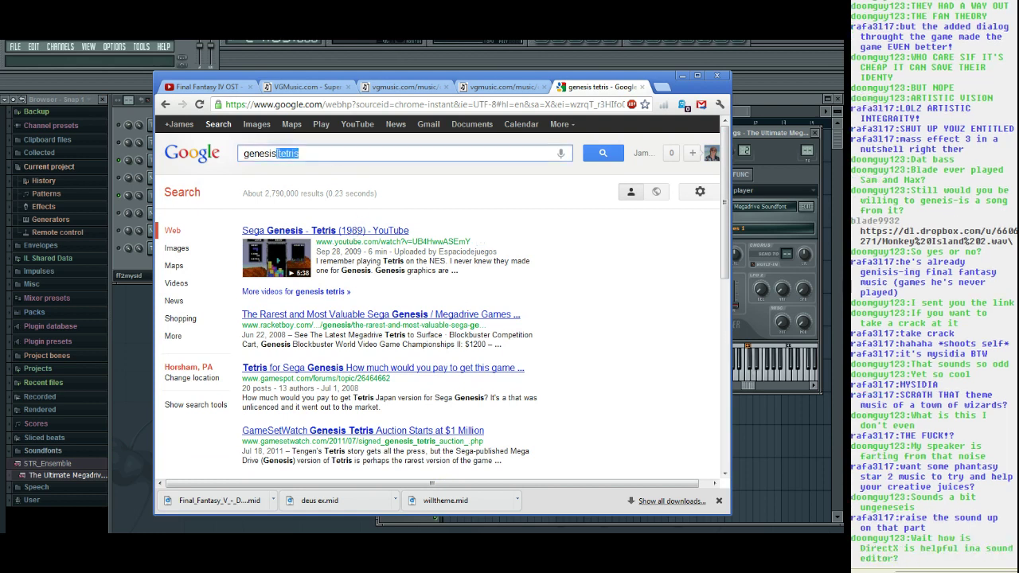
key("BackSpace")
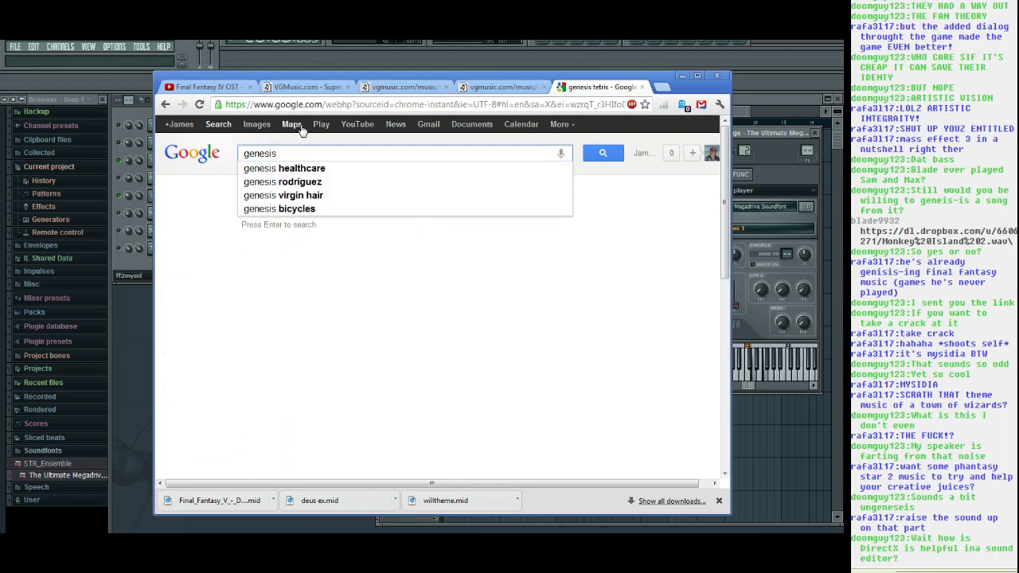
key("BackSpace")
type("6 in 1")
key("Return")
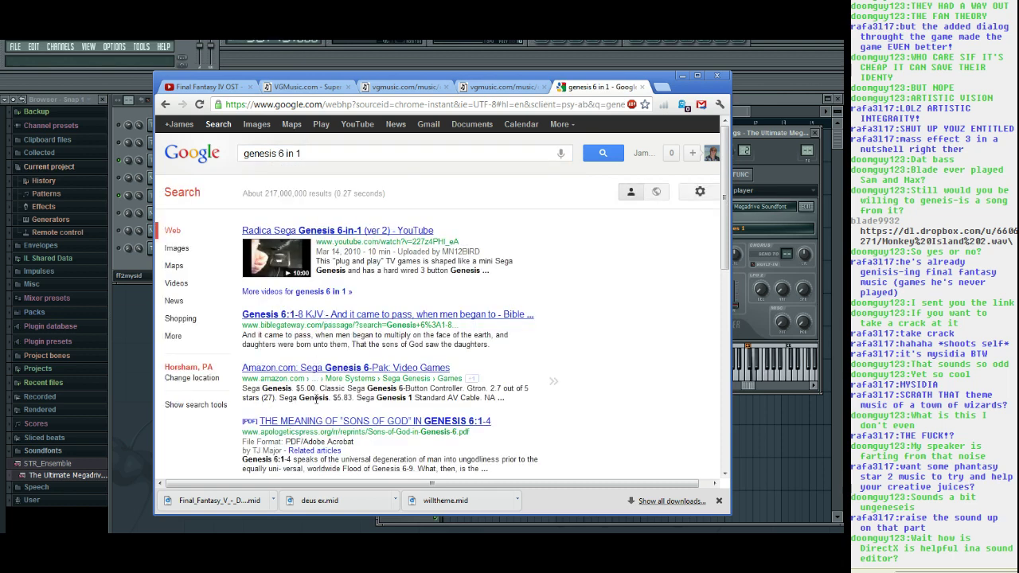
scroll(319, 394, "down", 3)
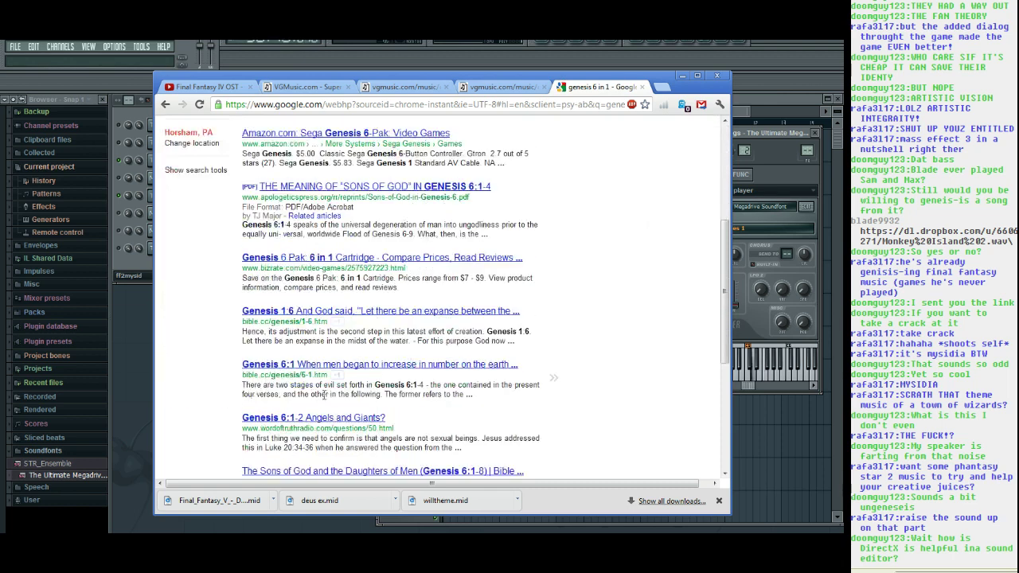
left_click(344, 258)
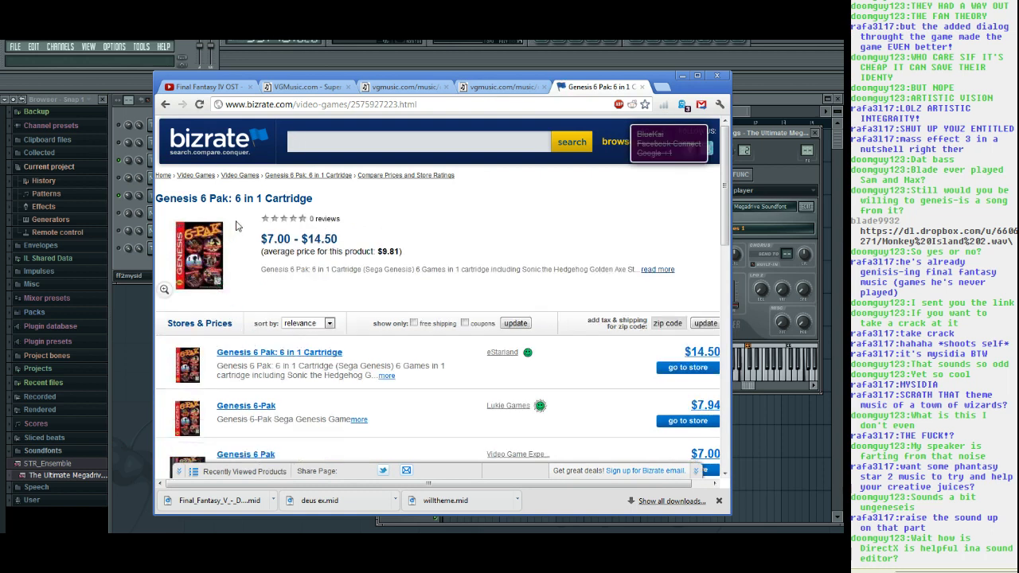
View the Genesis 6 Pak product details and select the game title Columns in the description.
left_click(657, 270)
scroll(603, 250, "up", 5)
left_click(659, 271)
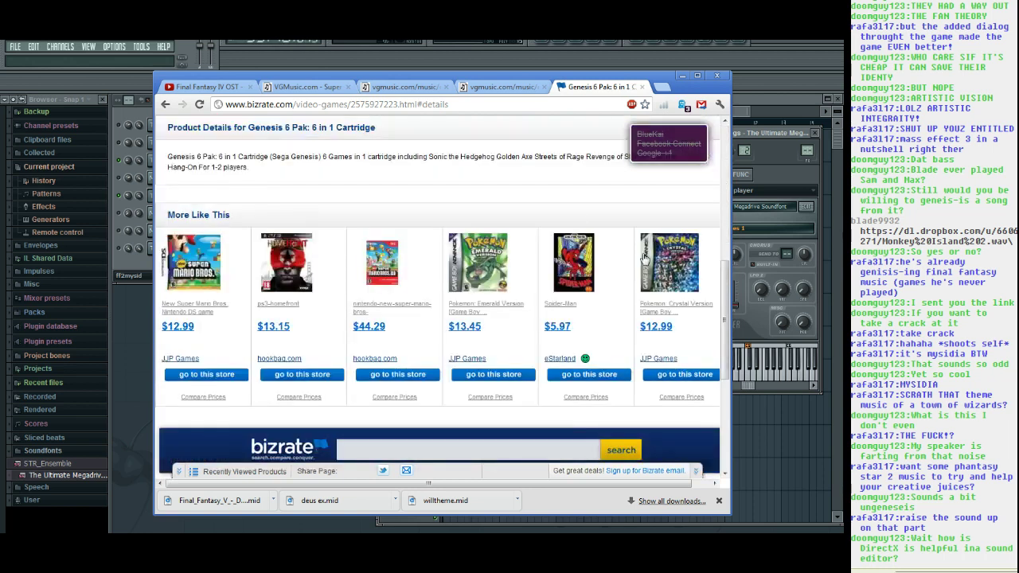
scroll(568, 218, "up", 1)
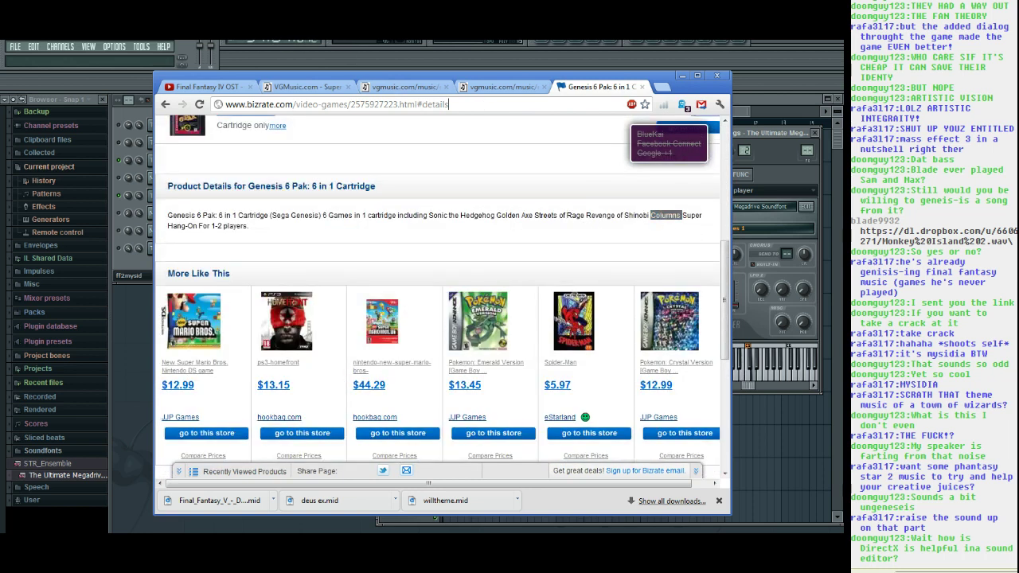
Search the web for "Columns theme" and open the "Columns- Clotho (Sega Genesis)" YouTube video.
left_click(514, 104)
type("Columns")
type("theme")
key("Return")
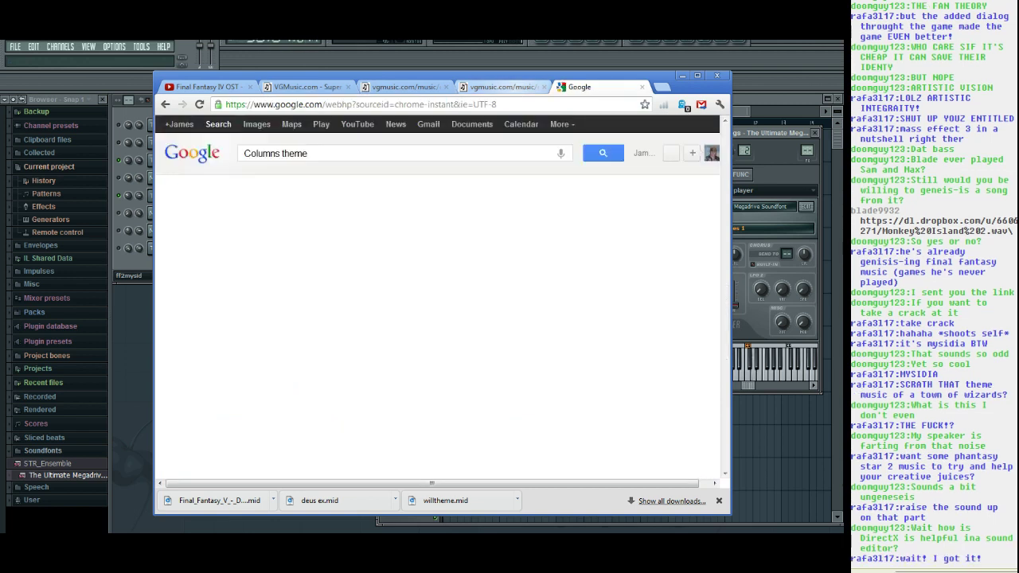
left_click(349, 226)
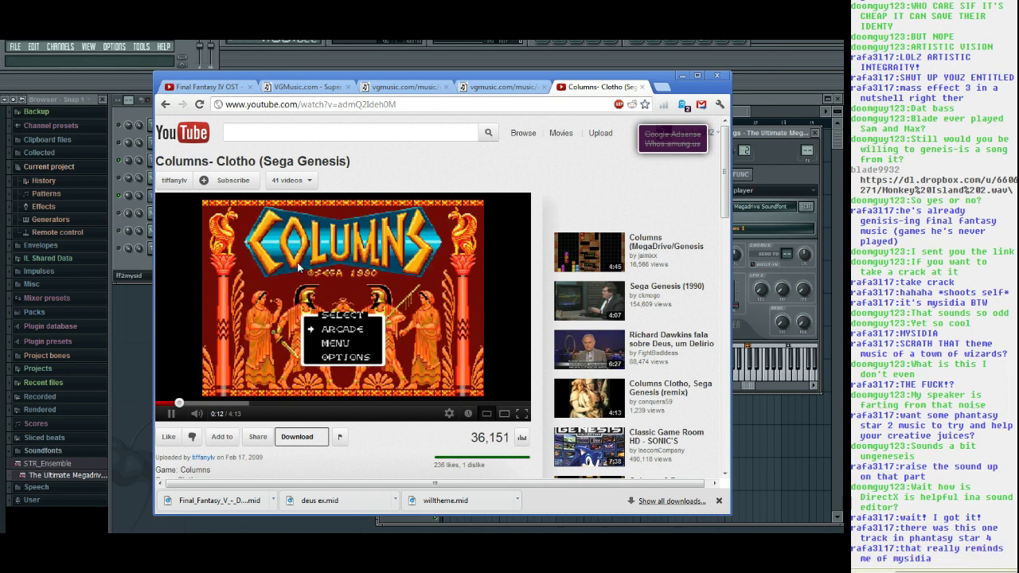
Pause the Columns video and switch back to FL Studio.
left_click(250, 329)
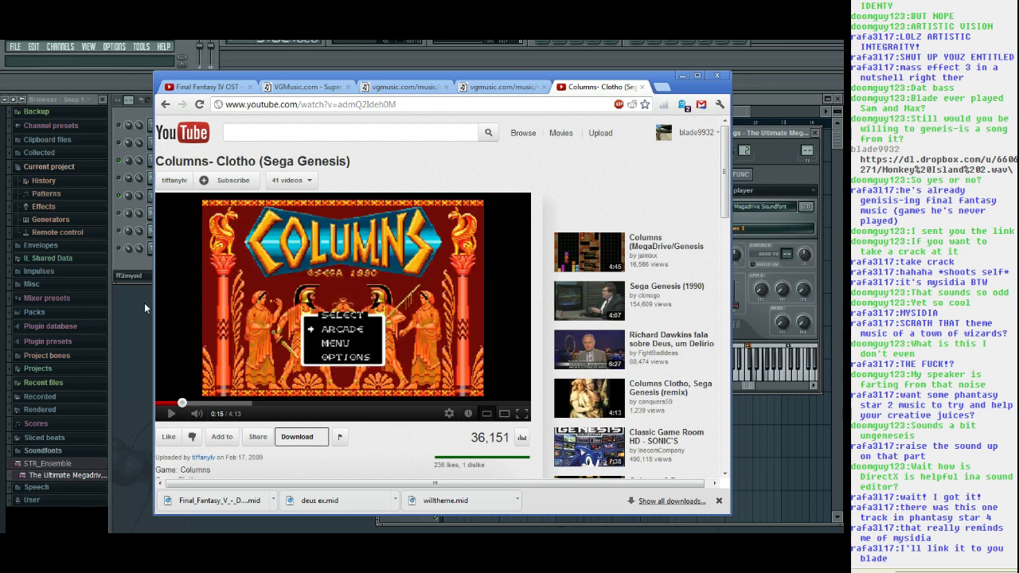
left_click(145, 301)
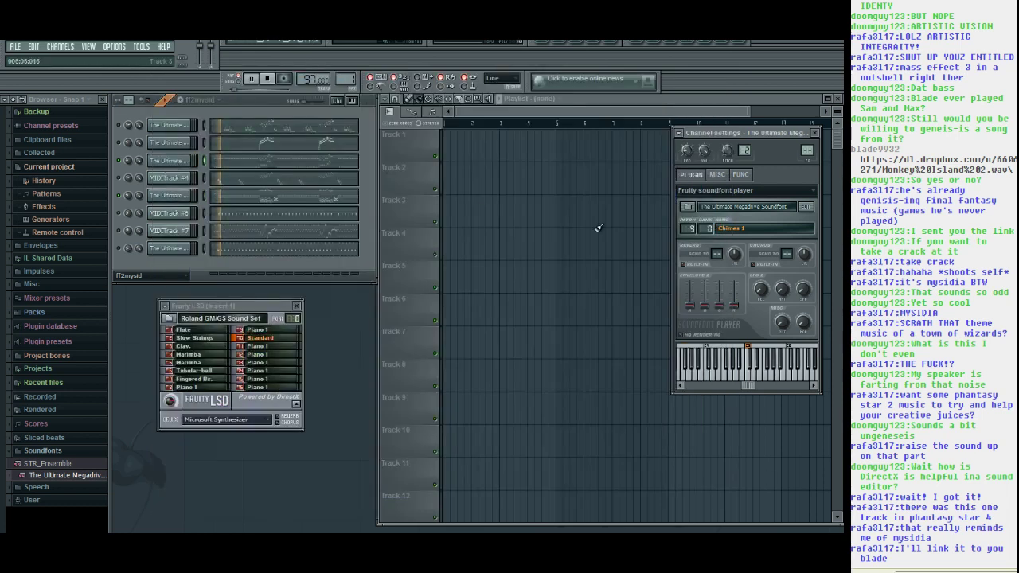